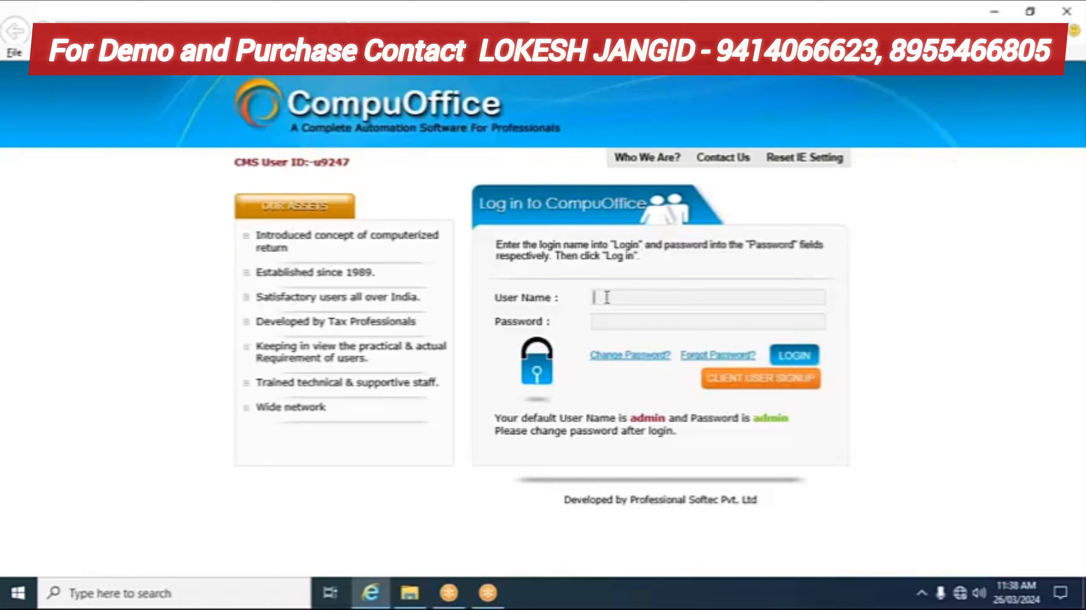
Step: Sign in to CompuOffice as user admin with the administrator password and open the Cma module
{"action": "type", "text": "admin"}
{"action": "key", "text": "Tab"}
{"action": "type", "text": "admin"}
{"action": "key", "text": "Return"}
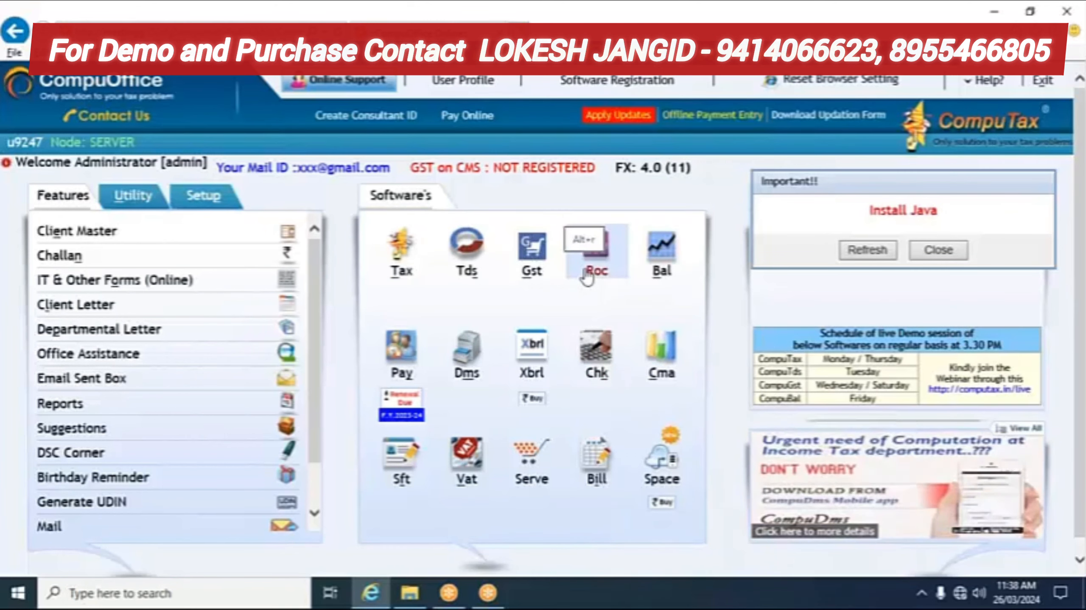
{"action": "left_click", "coordinate": [656, 367]}
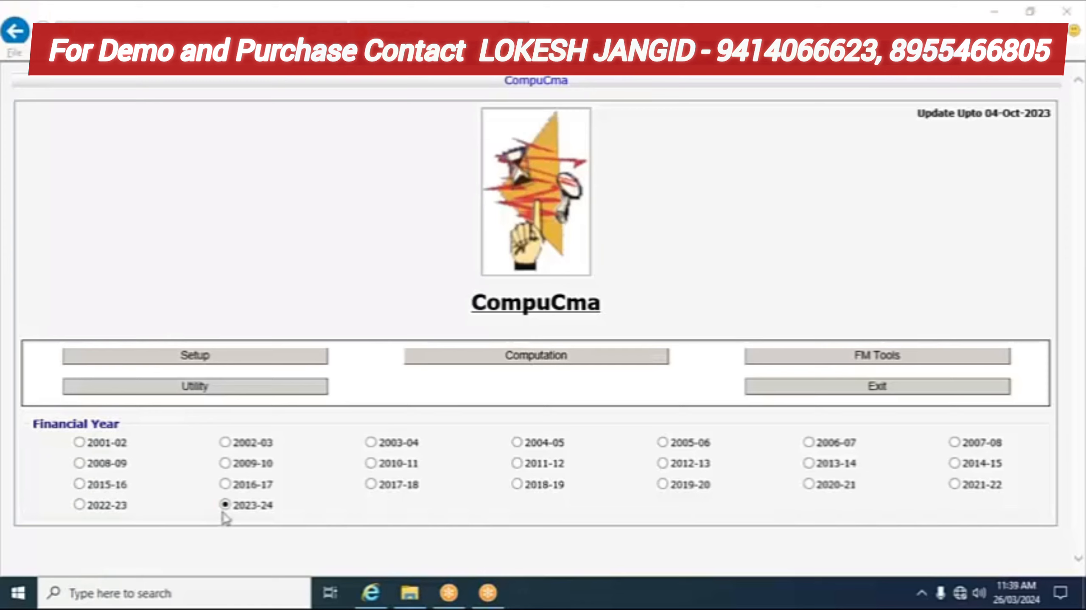
Step: Start a Computation to show the Select Party list
{"action": "left_click", "coordinate": [555, 363]}
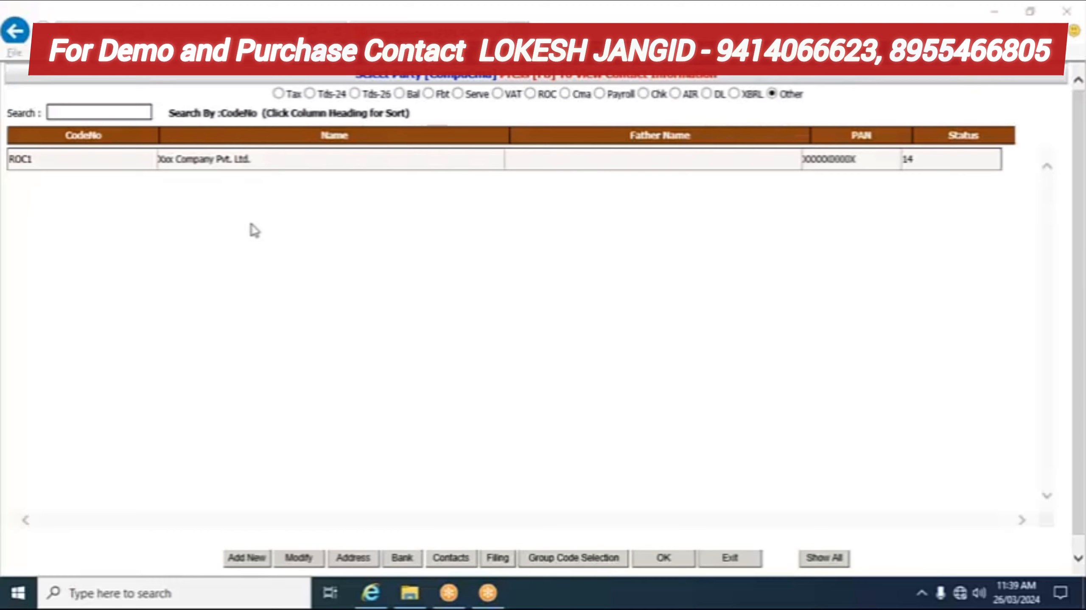
Step: Open the Xxx Company Pvt. Ltd. (ROC1) record and dismiss the missing contact details message
{"action": "left_click", "coordinate": [254, 170]}
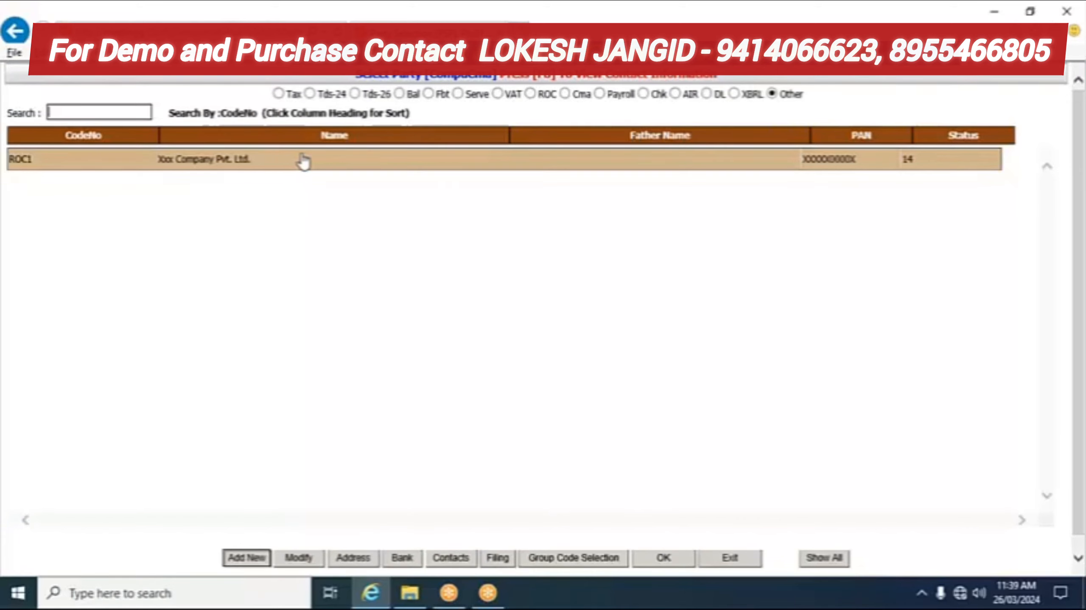
{"action": "key", "text": "F8"}
{"action": "left_click", "coordinate": [634, 358]}
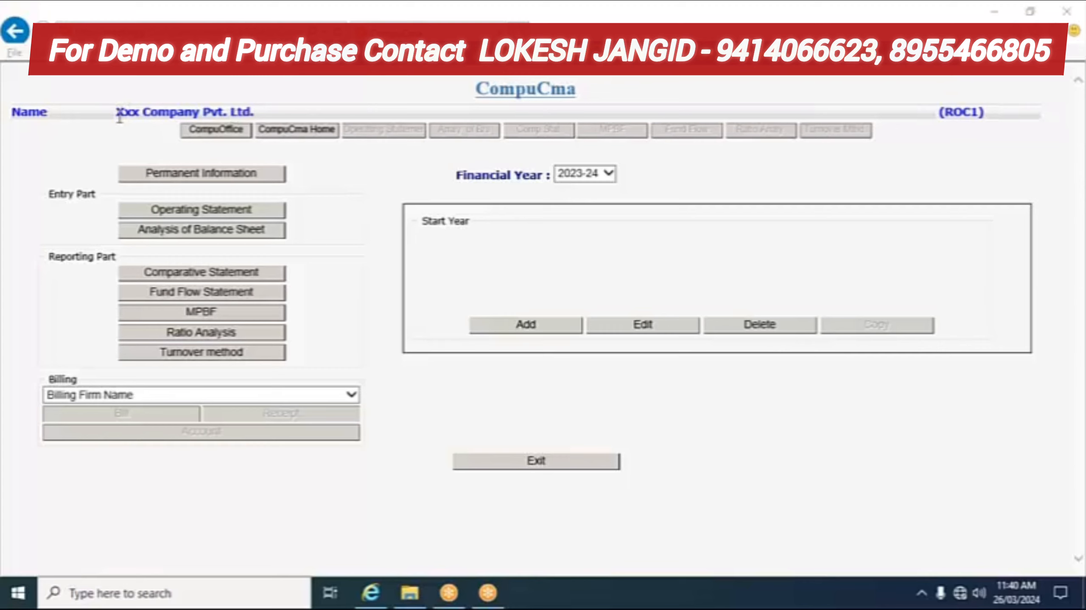
{"action": "left_click_drag", "start_coordinate": [119, 119], "coordinate": [203, 118]}
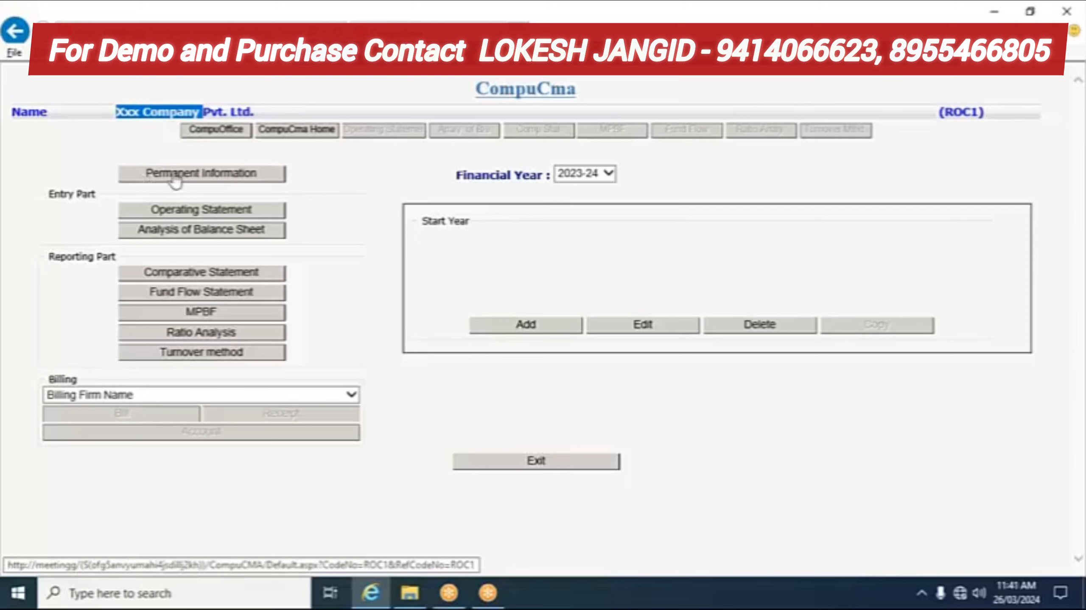
{"action": "left_click", "coordinate": [226, 178]}
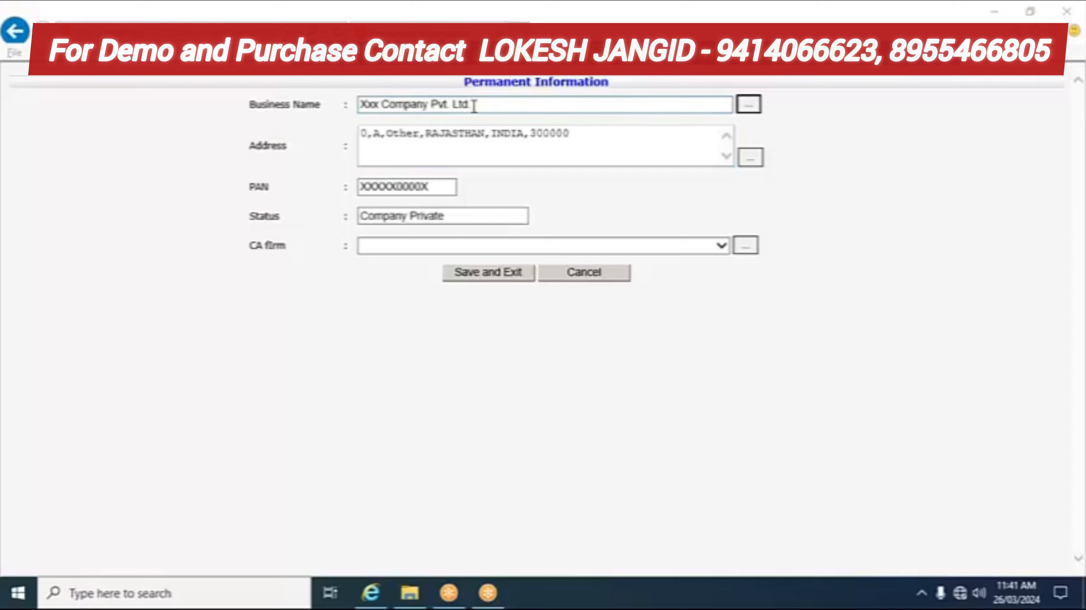
{"action": "left_click_drag", "start_coordinate": [474, 106], "coordinate": [327, 114]}
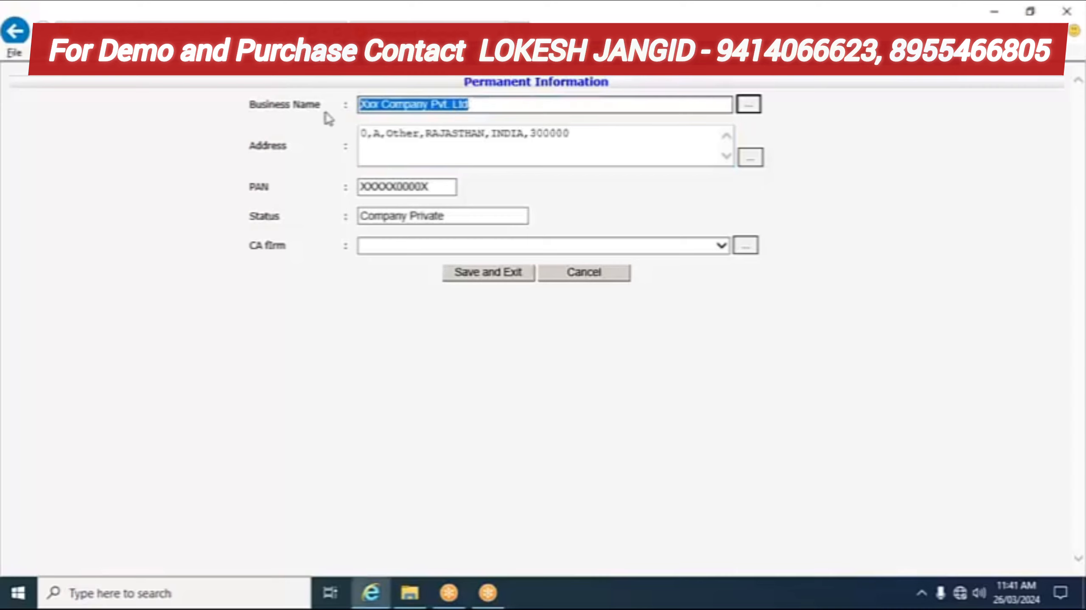
{"action": "left_click", "coordinate": [415, 153]}
{"action": "left_click", "coordinate": [407, 214]}
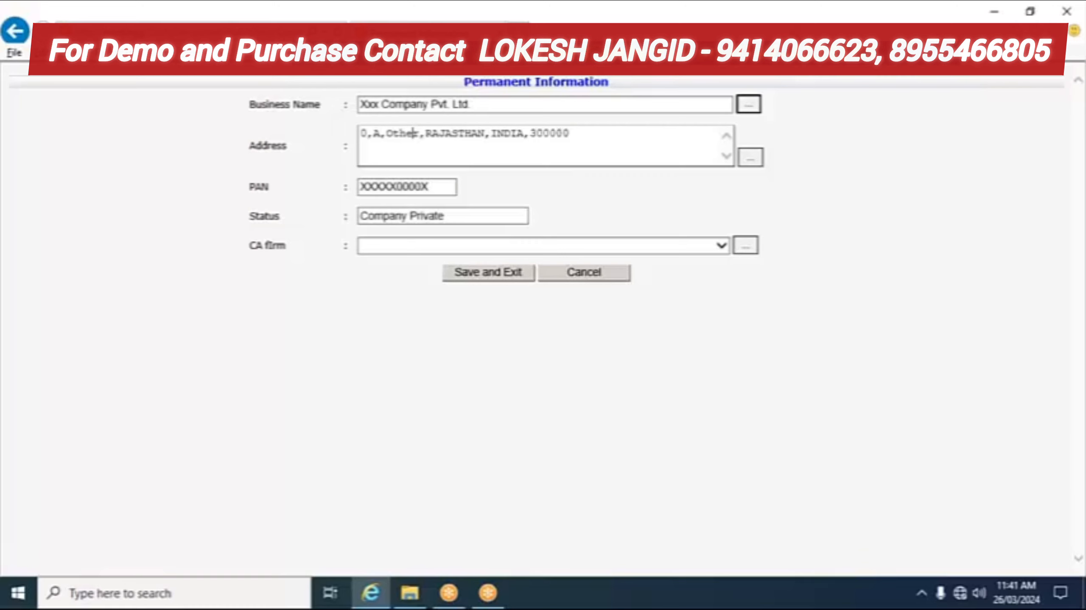
{"action": "left_click", "coordinate": [582, 276]}
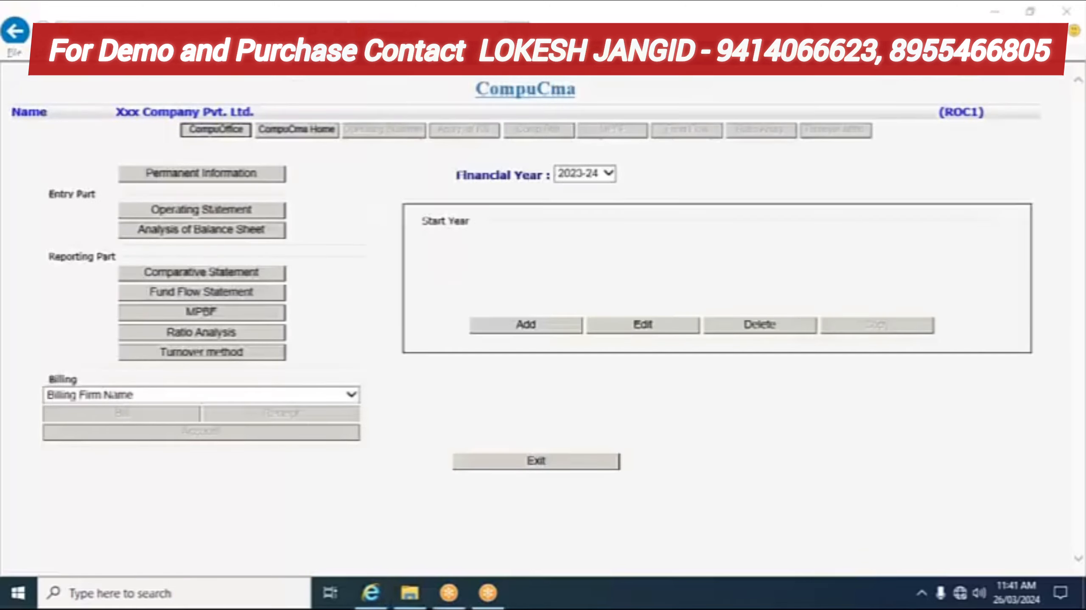
Step: Try Operating Statement, acknowledge the 'Select Base Year First' warning, and add a new start year
{"action": "left_click", "coordinate": [159, 216]}
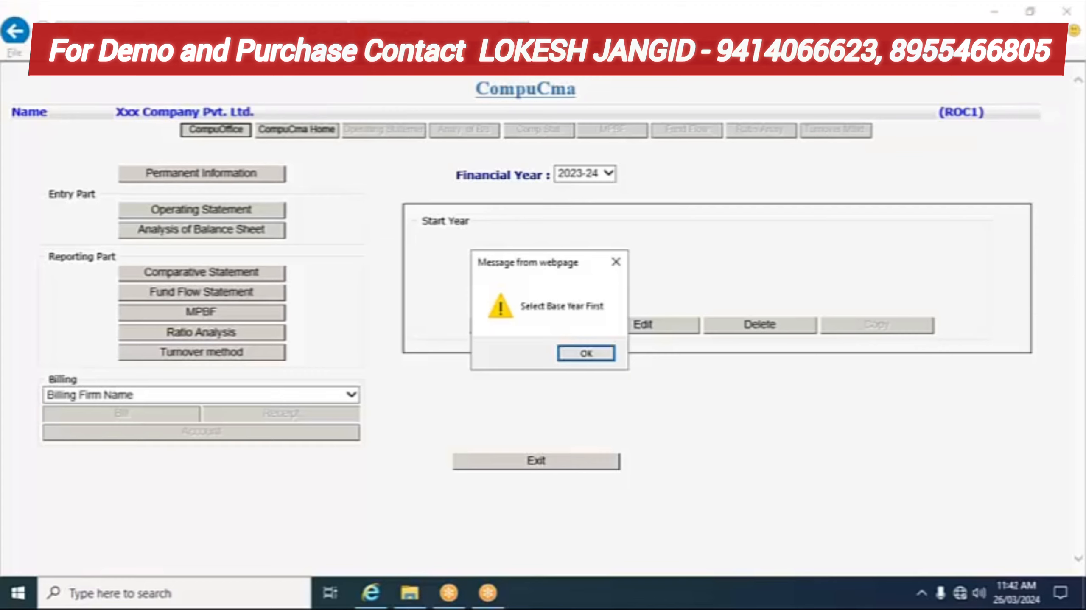
{"action": "left_click", "coordinate": [591, 354]}
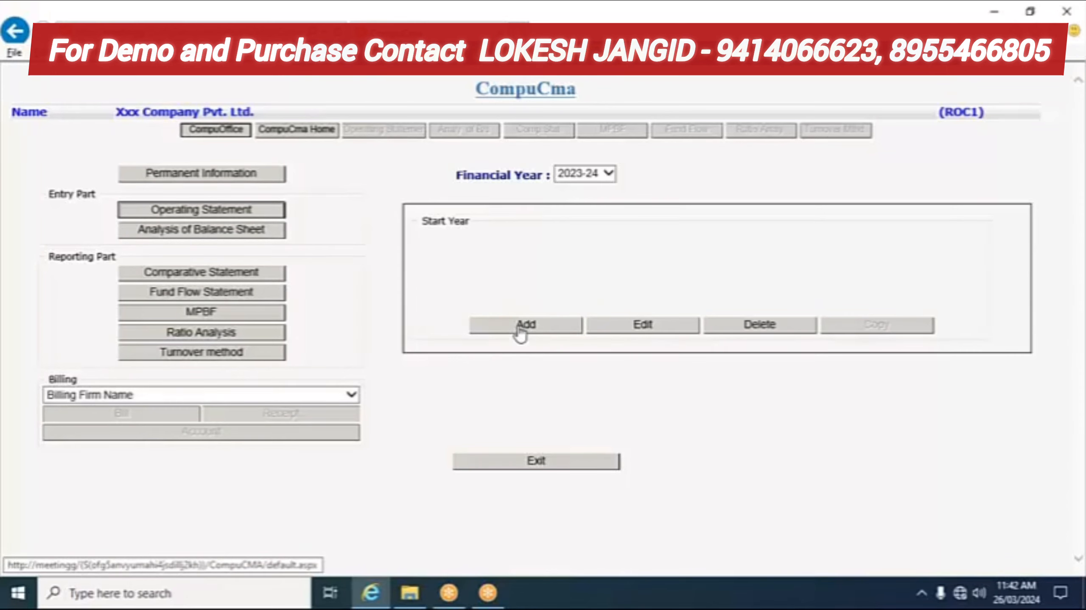
{"action": "left_click", "coordinate": [541, 327]}
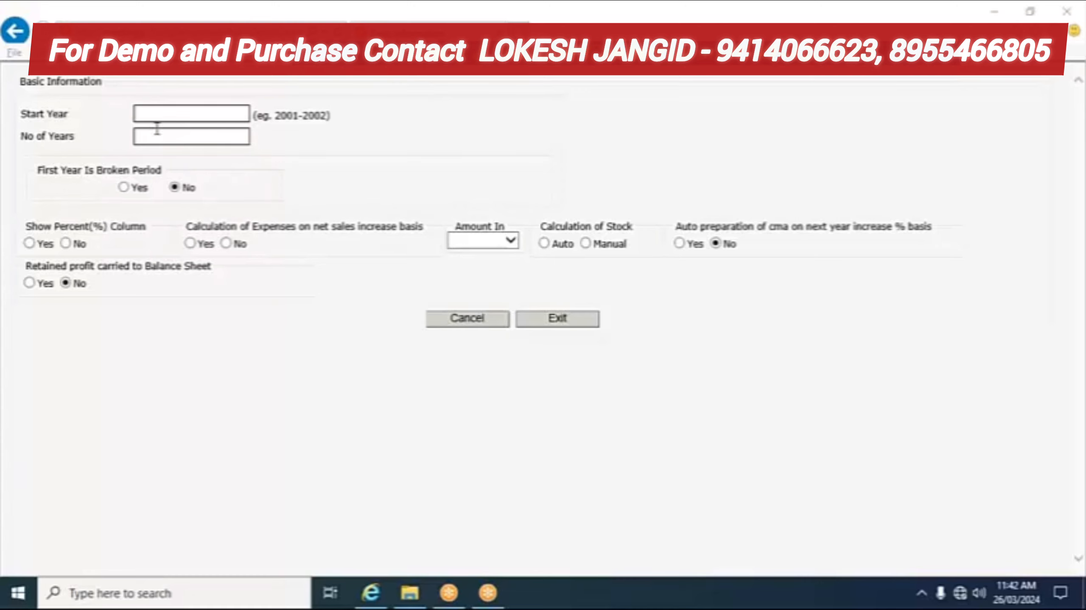
Step: Enter start year 2022-2023 and 3 as the number of years in Basic Information
{"action": "left_click", "coordinate": [172, 114]}
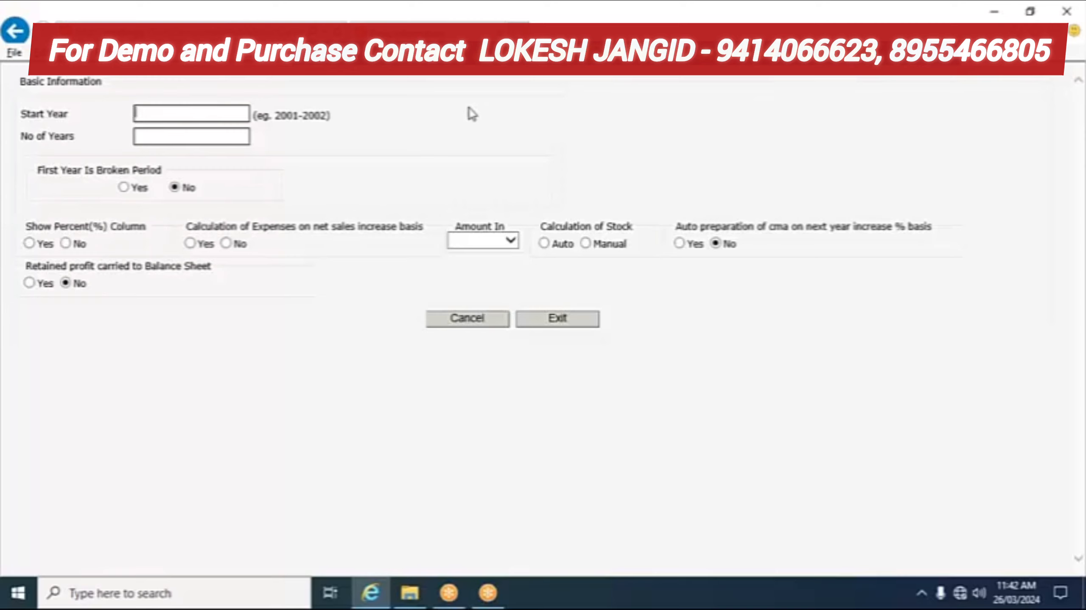
{"action": "type", "text": "2022"}
{"action": "left_click", "coordinate": [154, 137]}
{"action": "type", "text": "3"}
{"action": "key", "text": "Tab"}
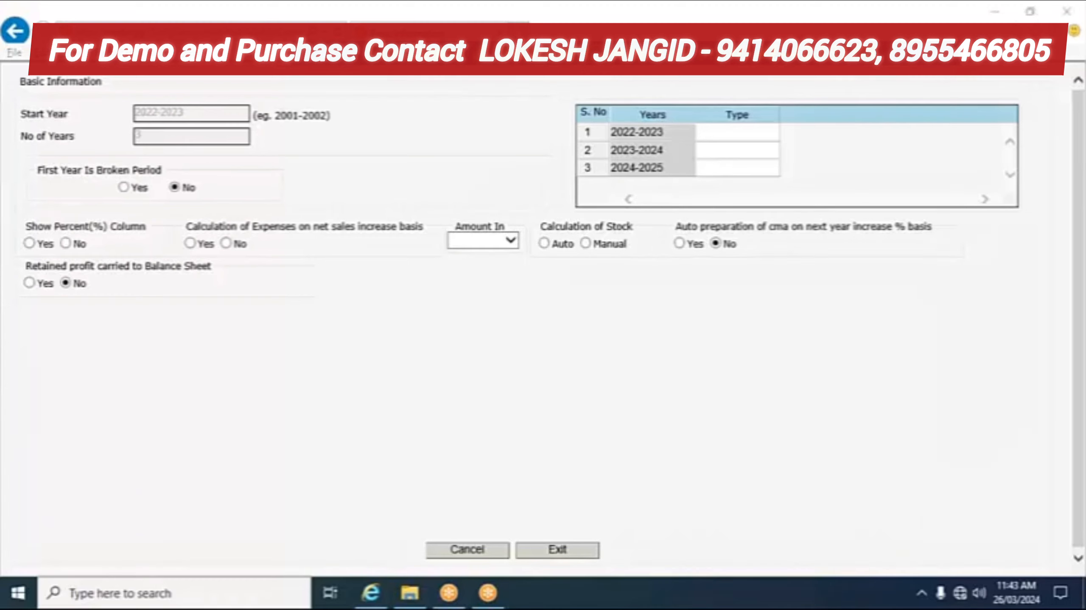
Step: In the Years grid's Type column, choose Audited, Provisional and Projected for the three rows
{"action": "left_click", "coordinate": [743, 134]}
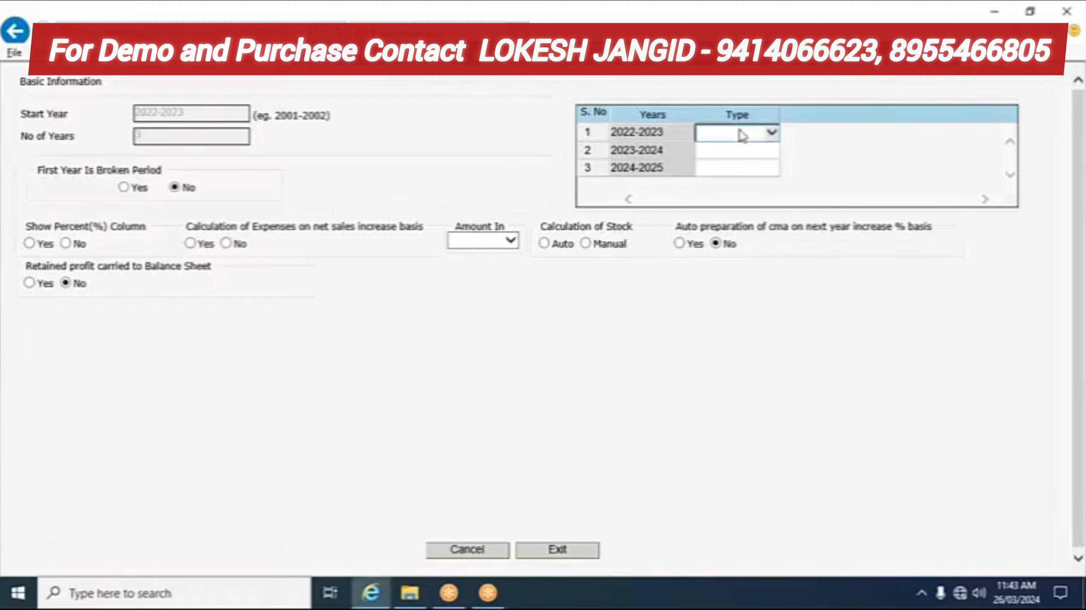
{"action": "left_click", "coordinate": [772, 134]}
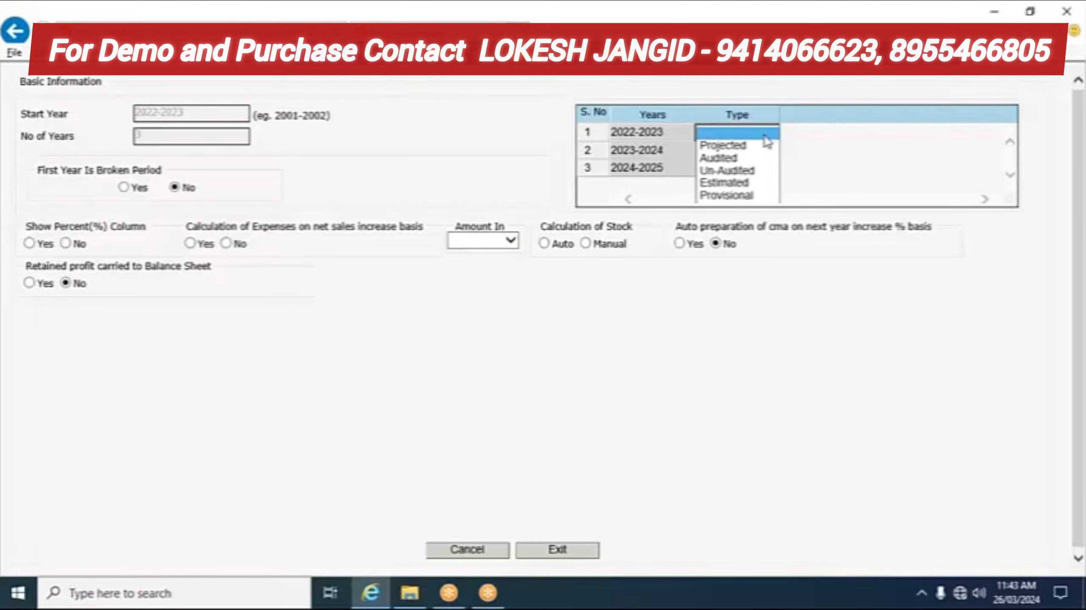
{"action": "left_click", "coordinate": [722, 158]}
{"action": "left_click", "coordinate": [738, 152]}
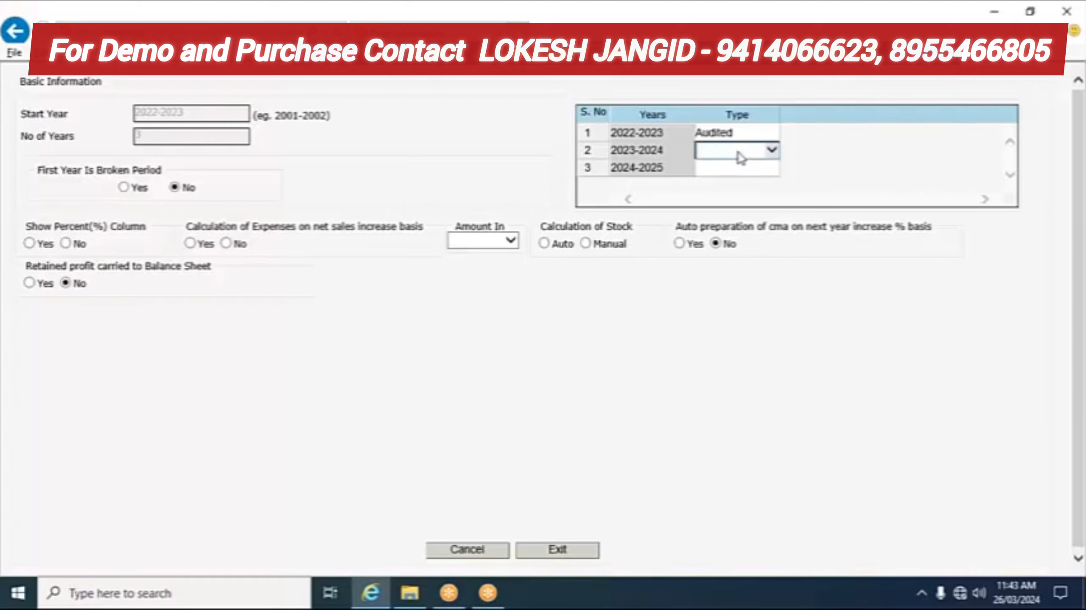
{"action": "left_click", "coordinate": [772, 151]}
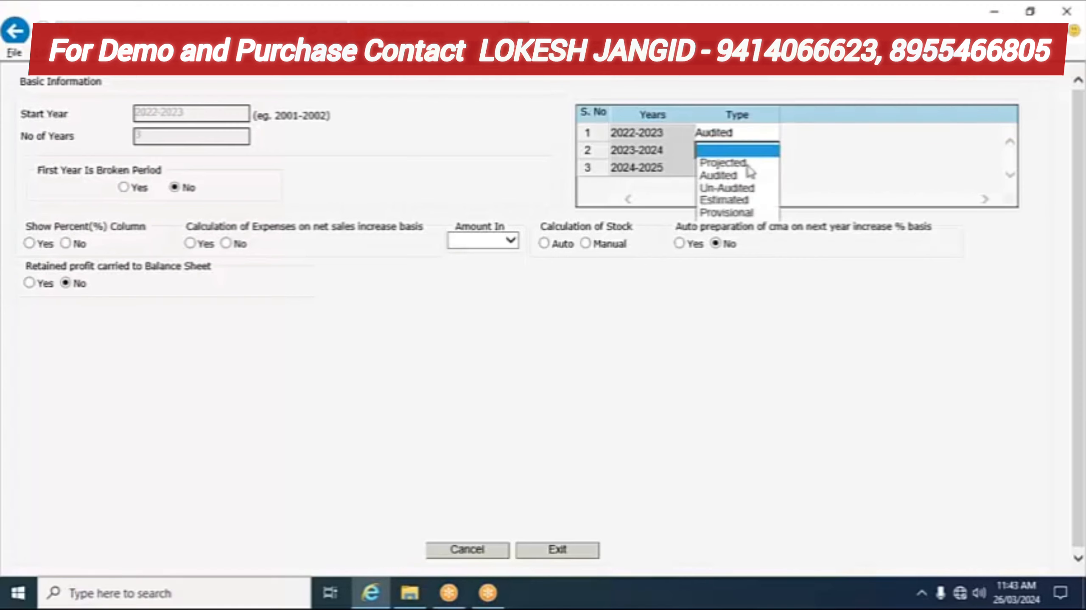
{"action": "left_click", "coordinate": [722, 212]}
{"action": "left_click", "coordinate": [722, 169]}
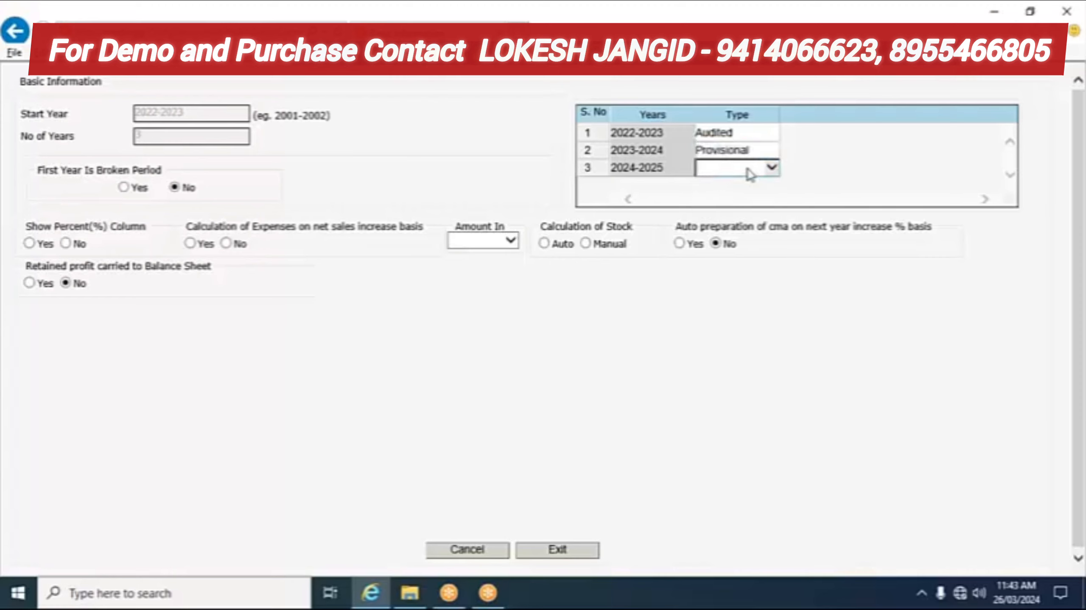
{"action": "left_click", "coordinate": [773, 169]}
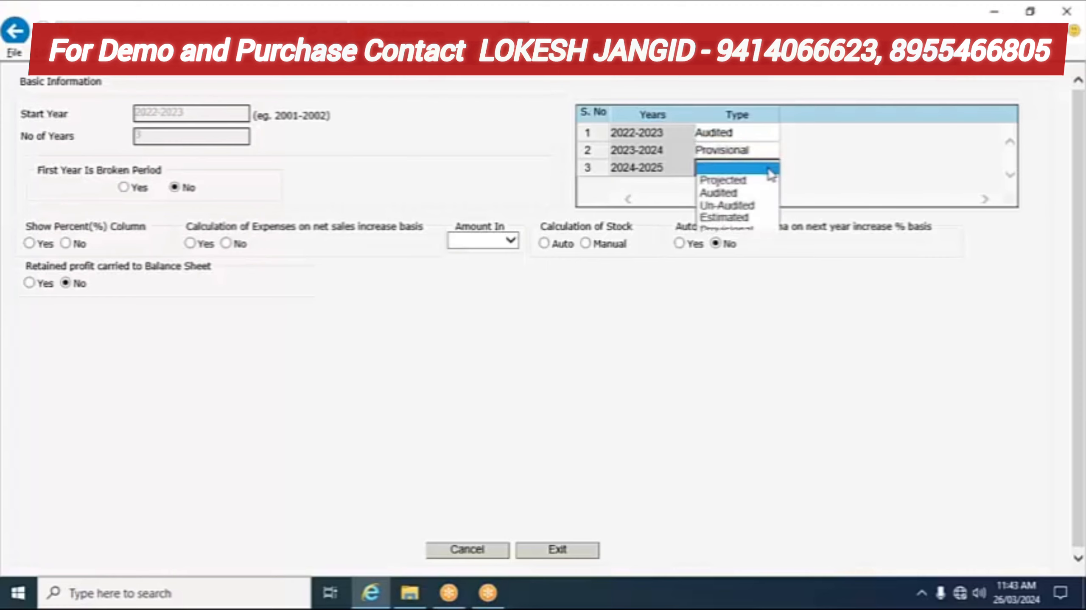
{"action": "left_click", "coordinate": [725, 180]}
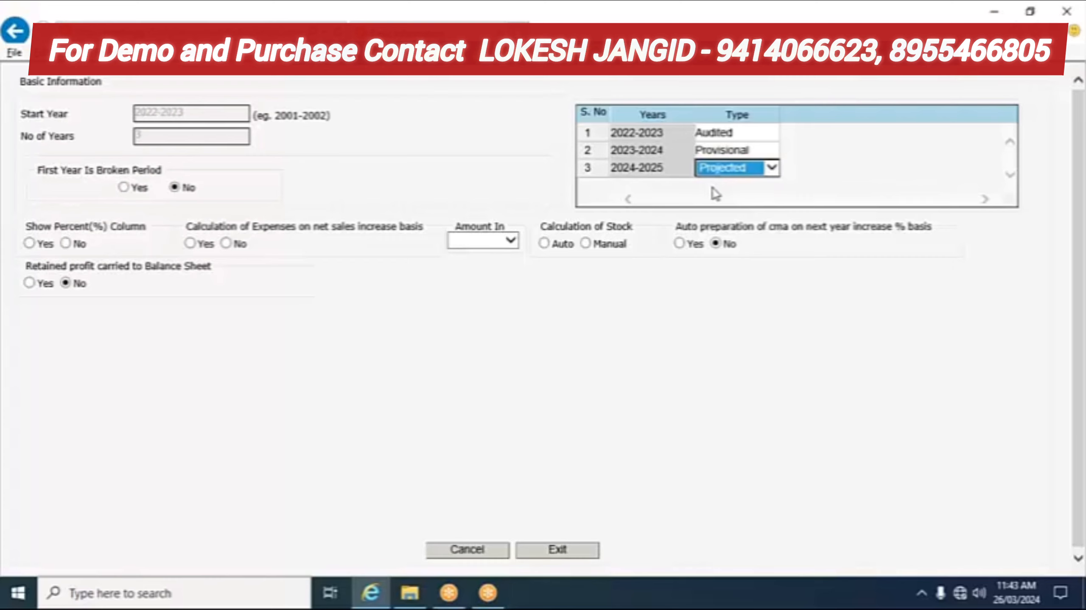
{"action": "left_click", "coordinate": [716, 195]}
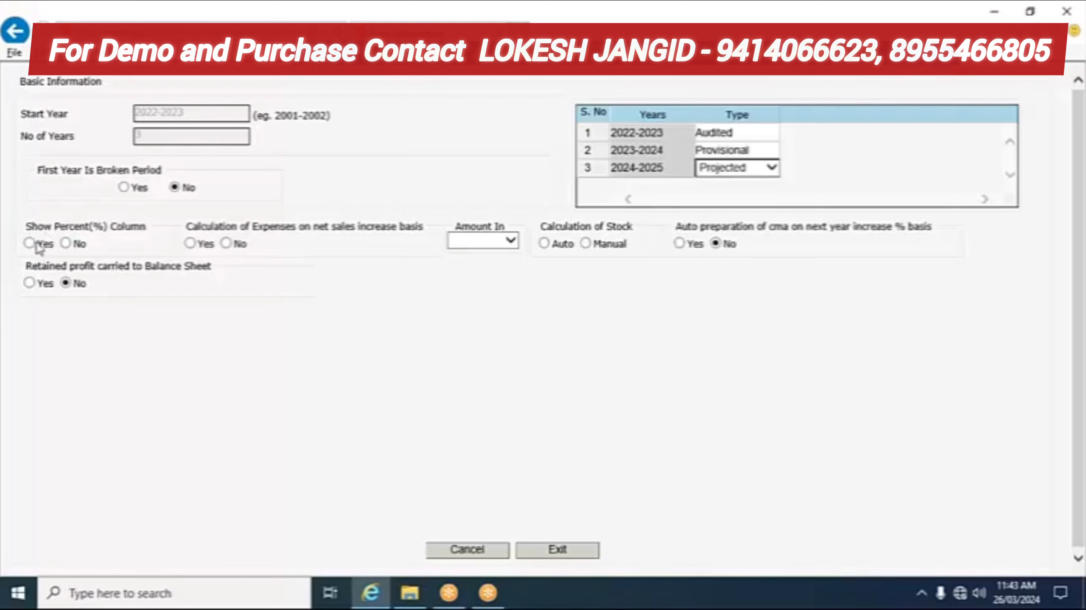
{"action": "left_click", "coordinate": [29, 244]}
{"action": "left_click", "coordinate": [190, 243]}
{"action": "left_click", "coordinate": [509, 241]}
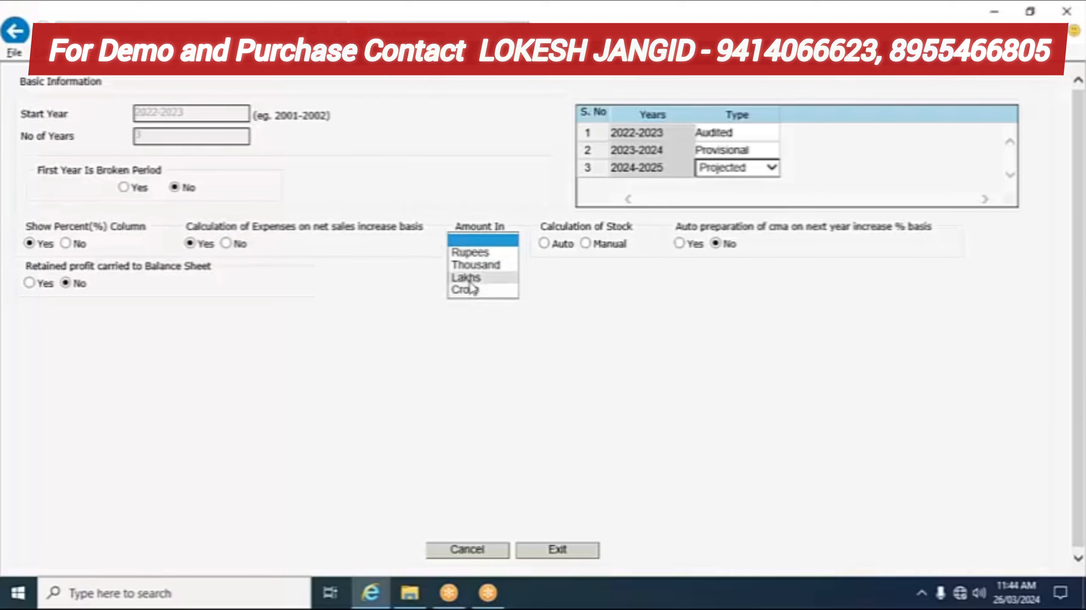
{"action": "left_click", "coordinate": [470, 280]}
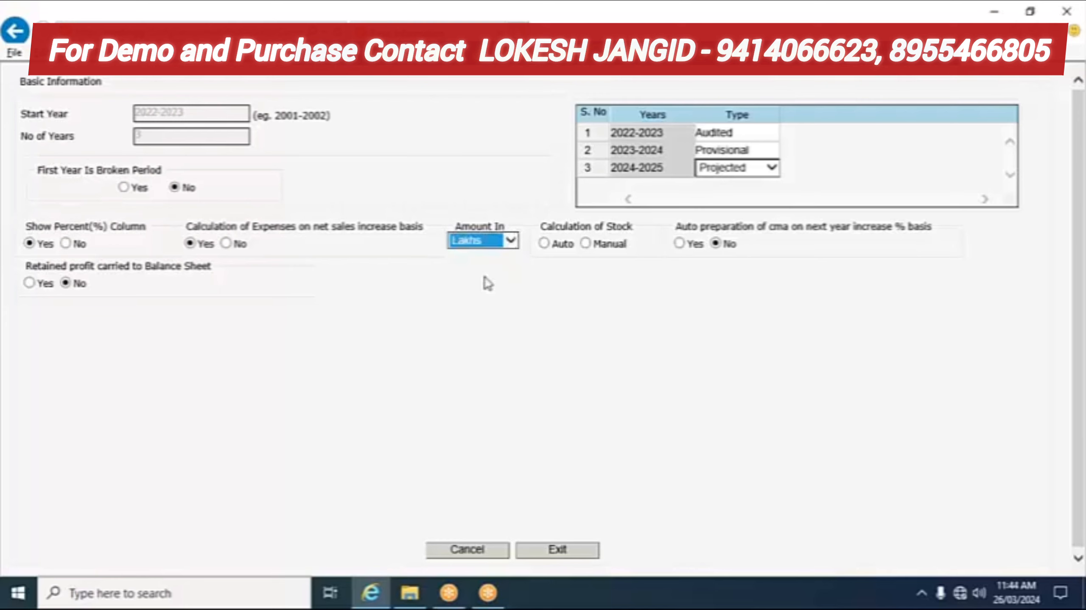
{"action": "left_click", "coordinate": [545, 243]}
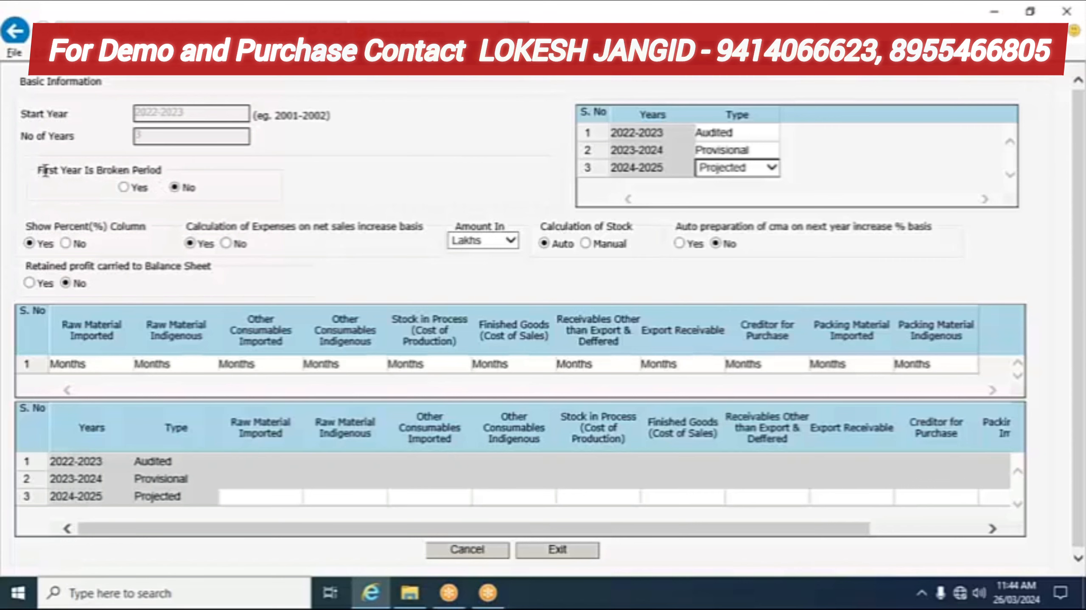
{"action": "left_click_drag", "start_coordinate": [45, 171], "coordinate": [204, 185]}
{"action": "left_click", "coordinate": [216, 176]}
Step: Exit Basic Information, select the 2022-2023 start year, and open its Operating Statement sheet
{"action": "left_click", "coordinate": [557, 550]}
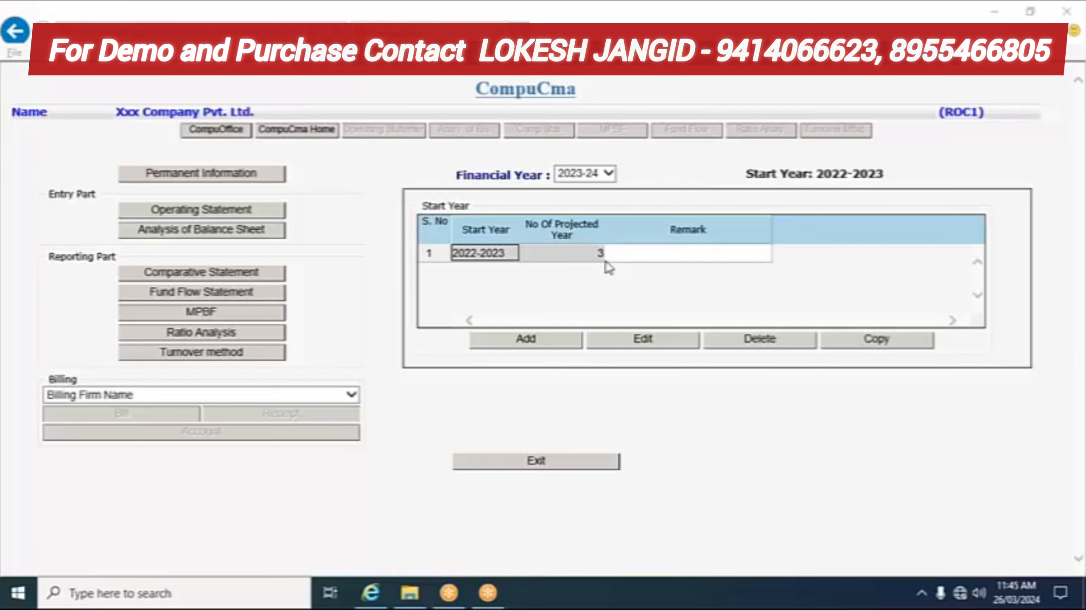
{"action": "left_click", "coordinate": [618, 255]}
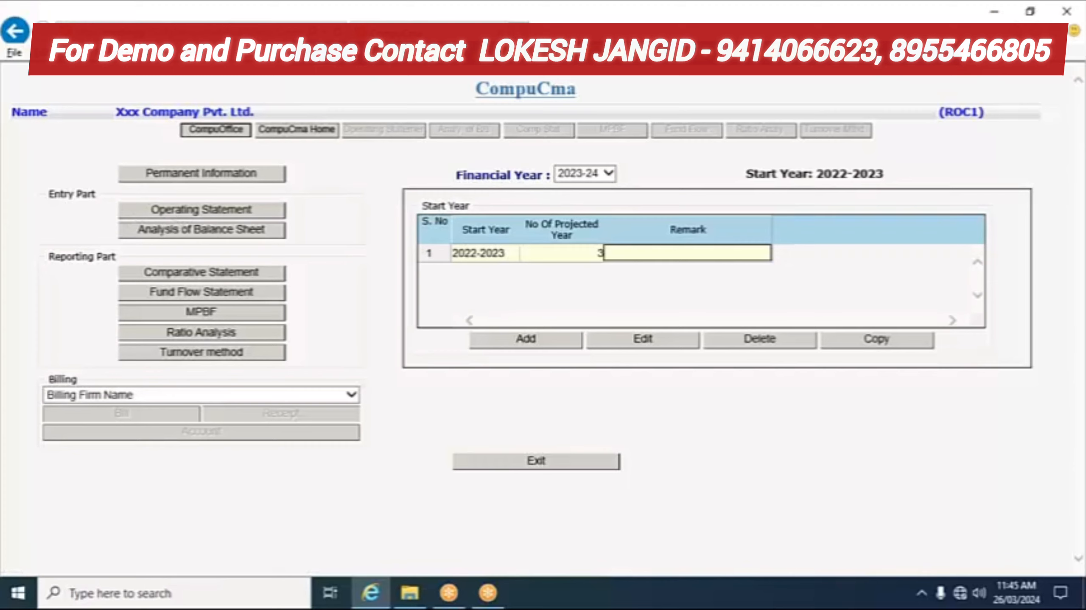
{"action": "left_click", "coordinate": [205, 216]}
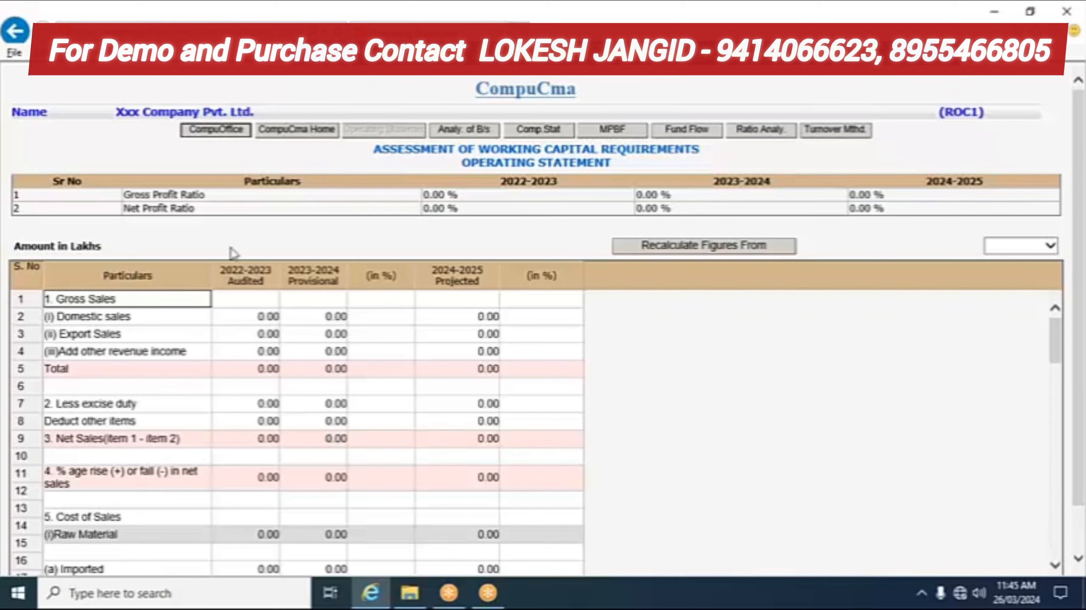
{"action": "scroll", "coordinate": [145, 340], "scroll_direction": "down", "scroll_amount": 1}
{"action": "scroll", "coordinate": [145, 340], "scroll_direction": "down", "scroll_amount": 15}
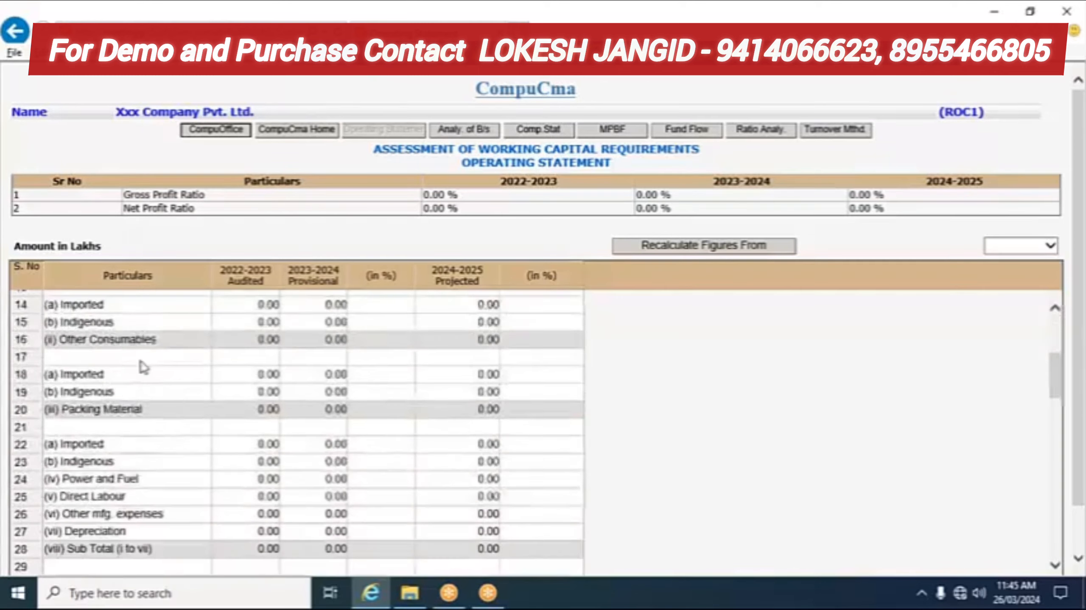
{"action": "scroll", "coordinate": [144, 385], "scroll_direction": "down", "scroll_amount": 8}
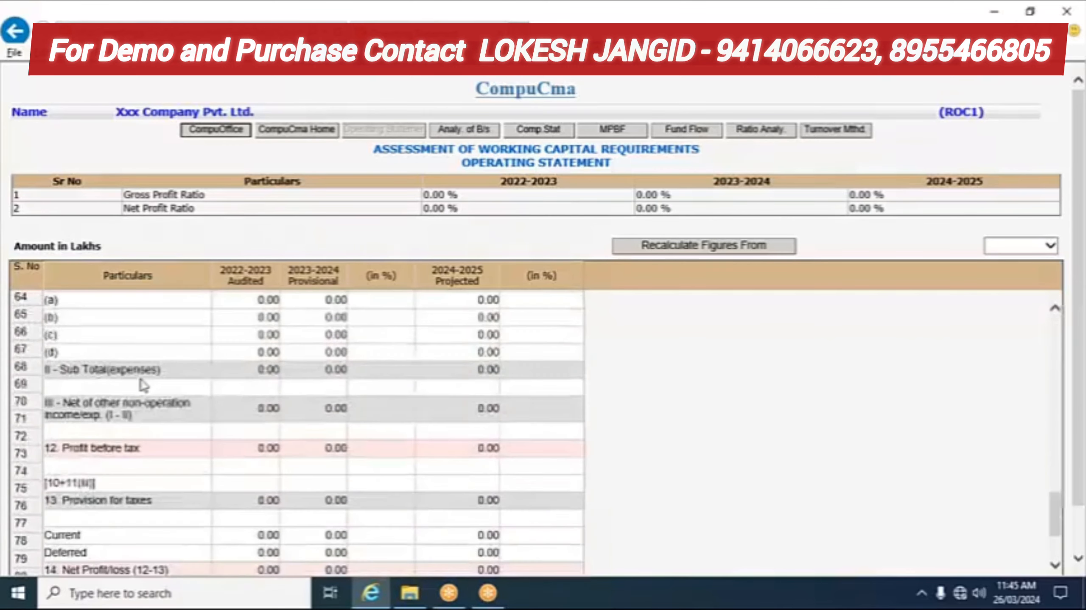
{"action": "scroll", "coordinate": [146, 393], "scroll_direction": "up", "scroll_amount": 4}
{"action": "scroll", "coordinate": [147, 384], "scroll_direction": "up", "scroll_amount": 6}
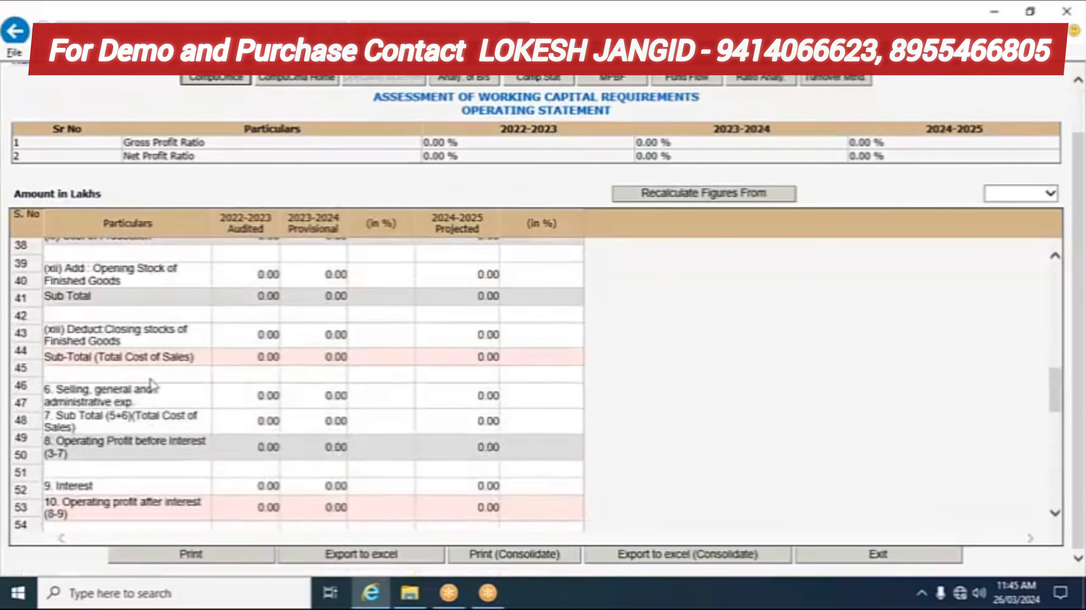
{"action": "scroll", "coordinate": [128, 331], "scroll_direction": "up", "scroll_amount": 3}
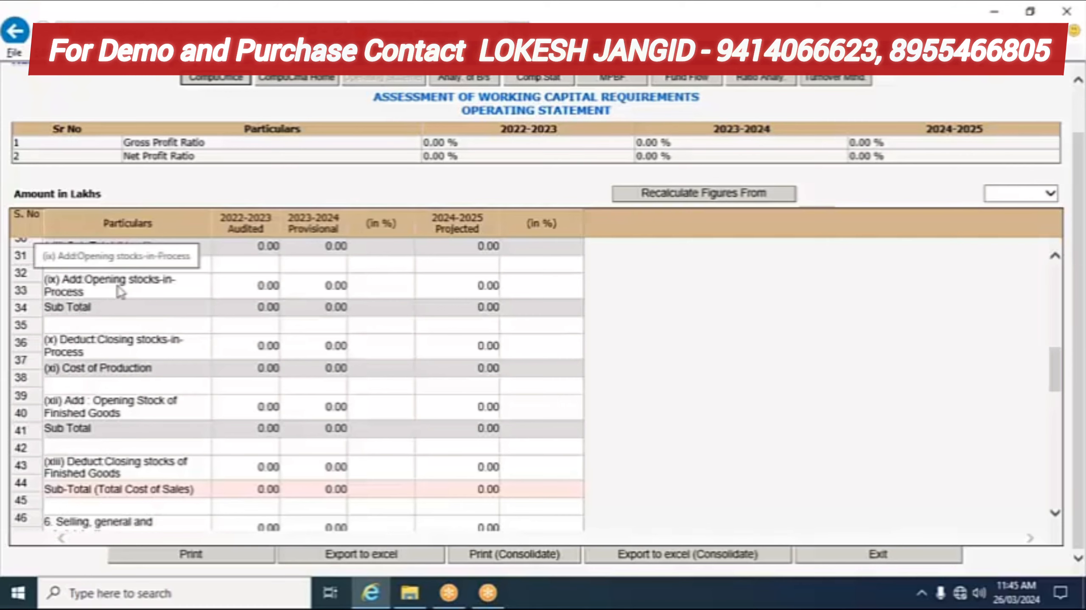
{"action": "scroll", "coordinate": [149, 307], "scroll_direction": "up", "scroll_amount": 10}
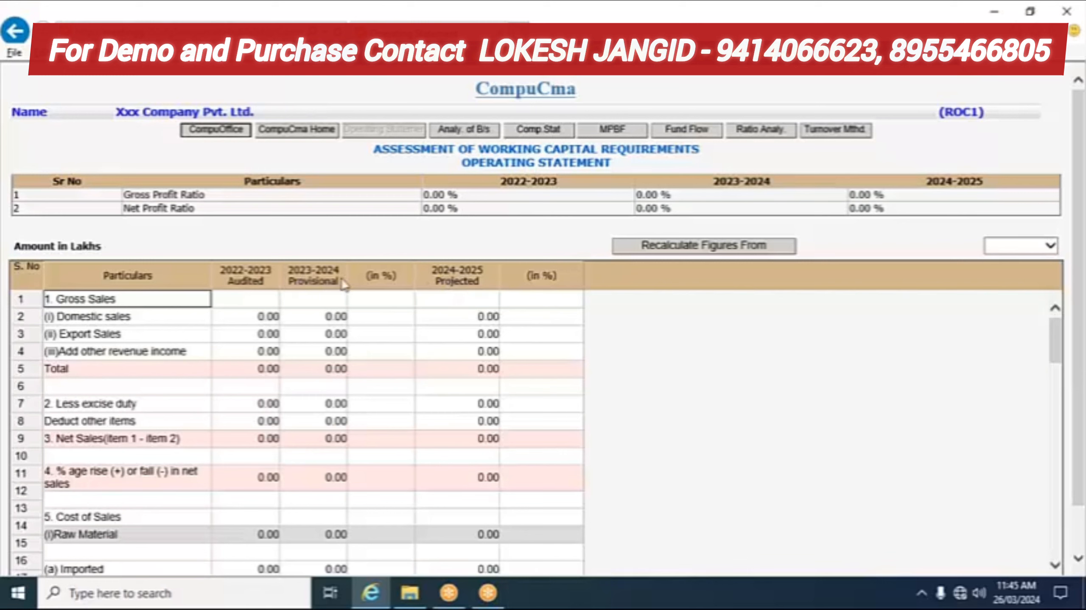
{"action": "left_click", "coordinate": [381, 301]}
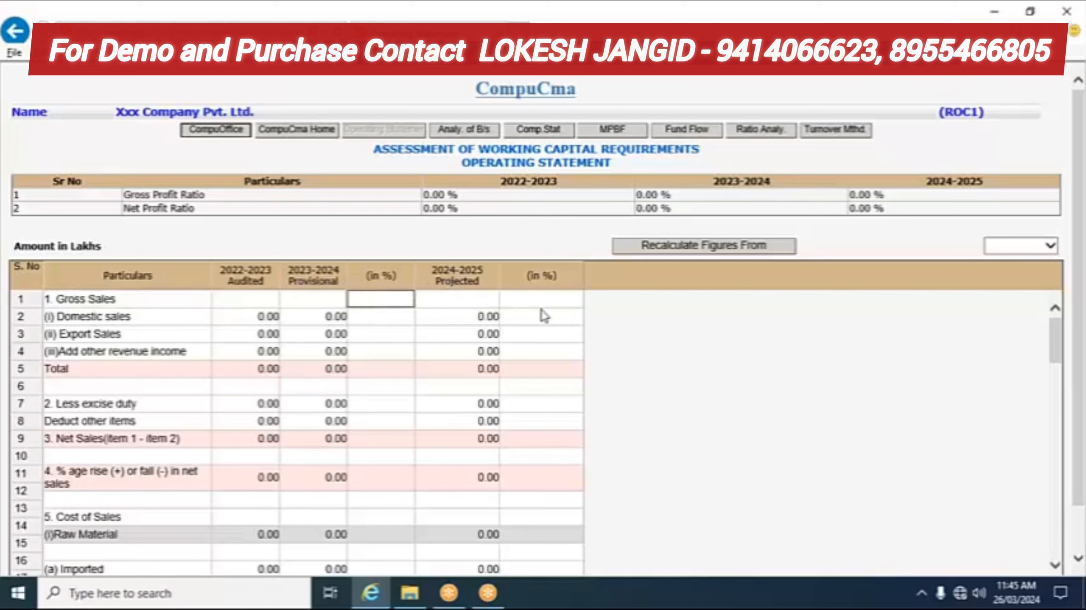
{"action": "left_click", "coordinate": [553, 302]}
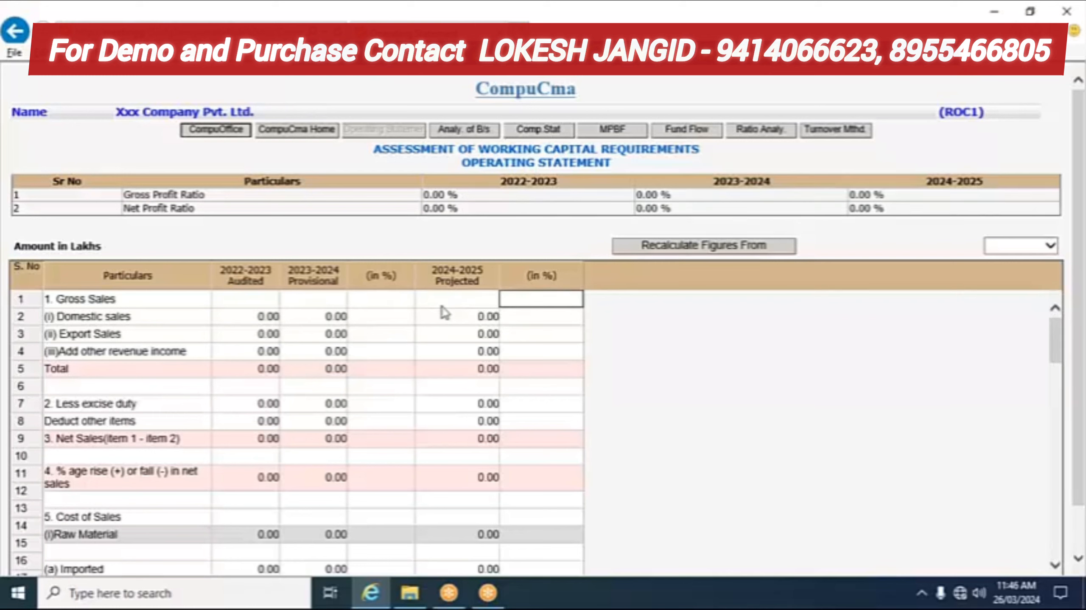
{"action": "left_click", "coordinate": [378, 299]}
{"action": "left_click", "coordinate": [550, 302]}
{"action": "left_click", "coordinate": [89, 301]}
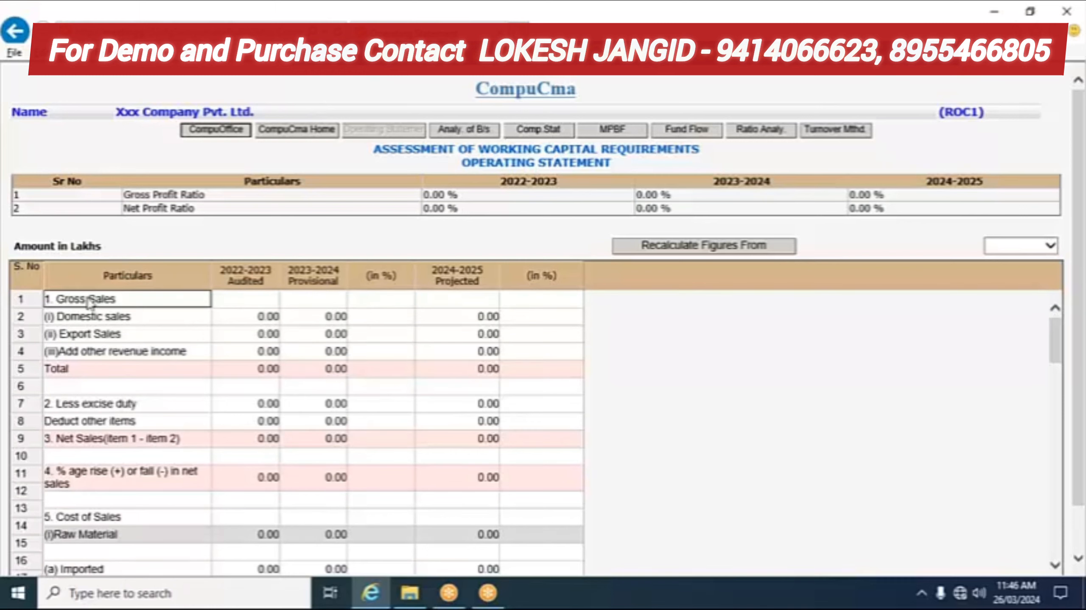
{"action": "left_click", "coordinate": [104, 321]}
{"action": "left_click", "coordinate": [115, 340]}
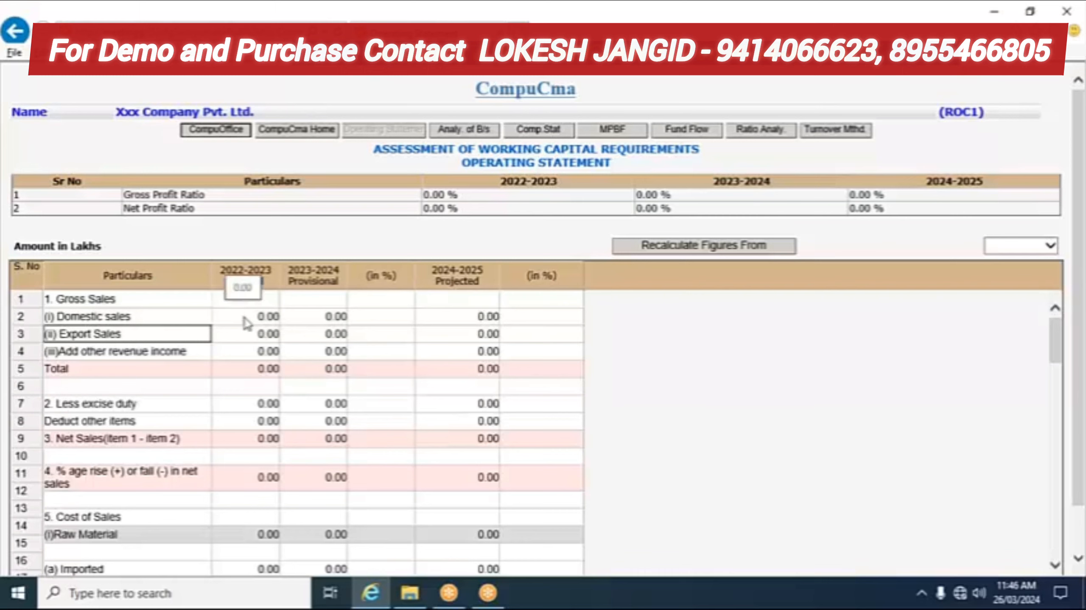
{"action": "left_click", "coordinate": [249, 332]}
{"action": "left_click", "coordinate": [247, 353]}
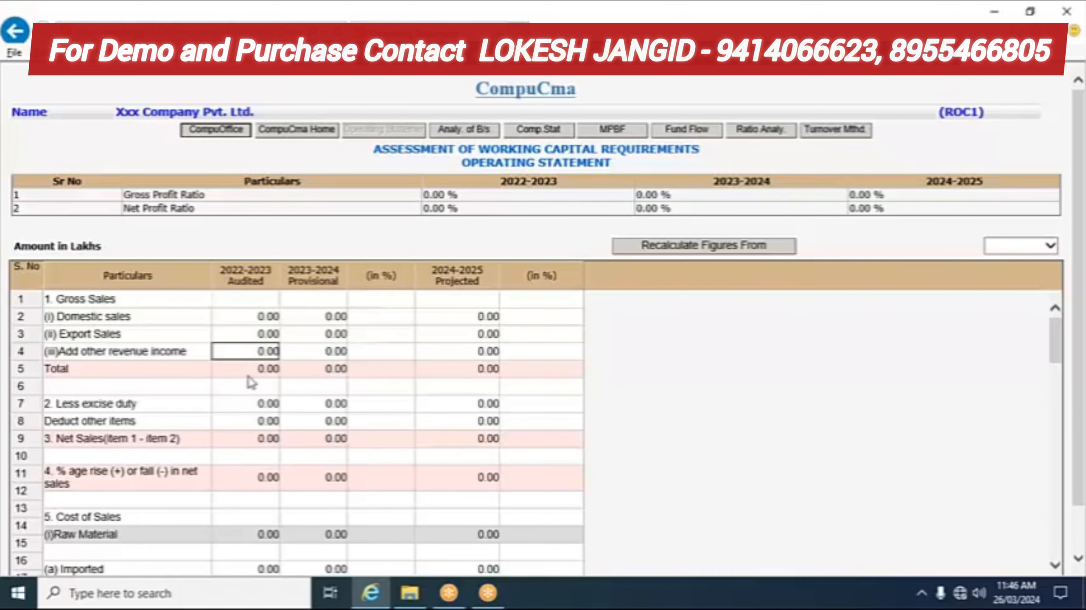
{"action": "left_click", "coordinate": [246, 387]}
{"action": "left_click", "coordinate": [243, 415]}
{"action": "left_click", "coordinate": [245, 456]}
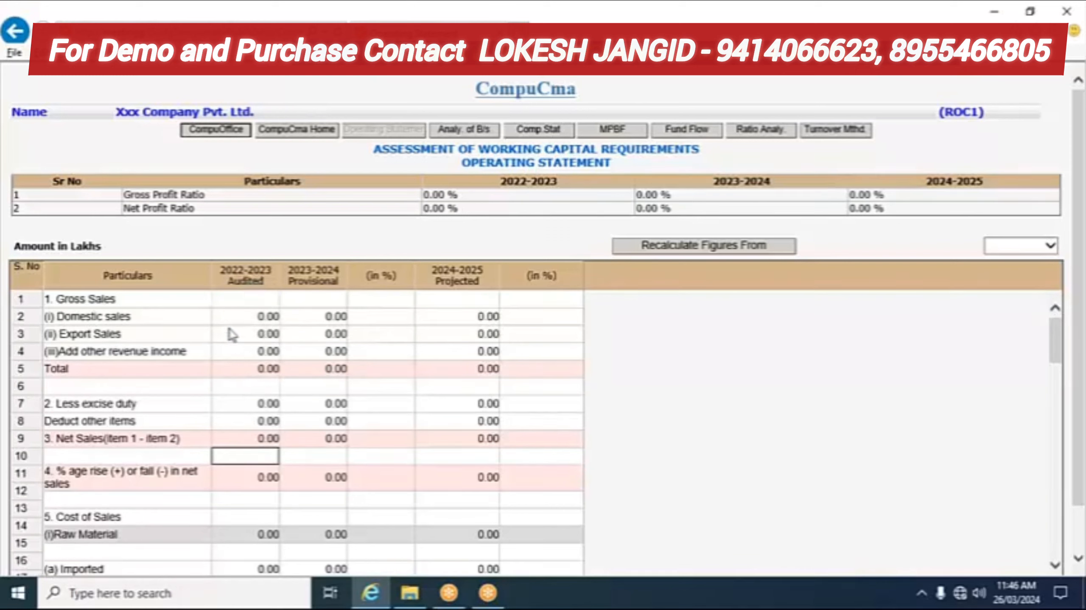
{"action": "left_click", "coordinate": [236, 317]}
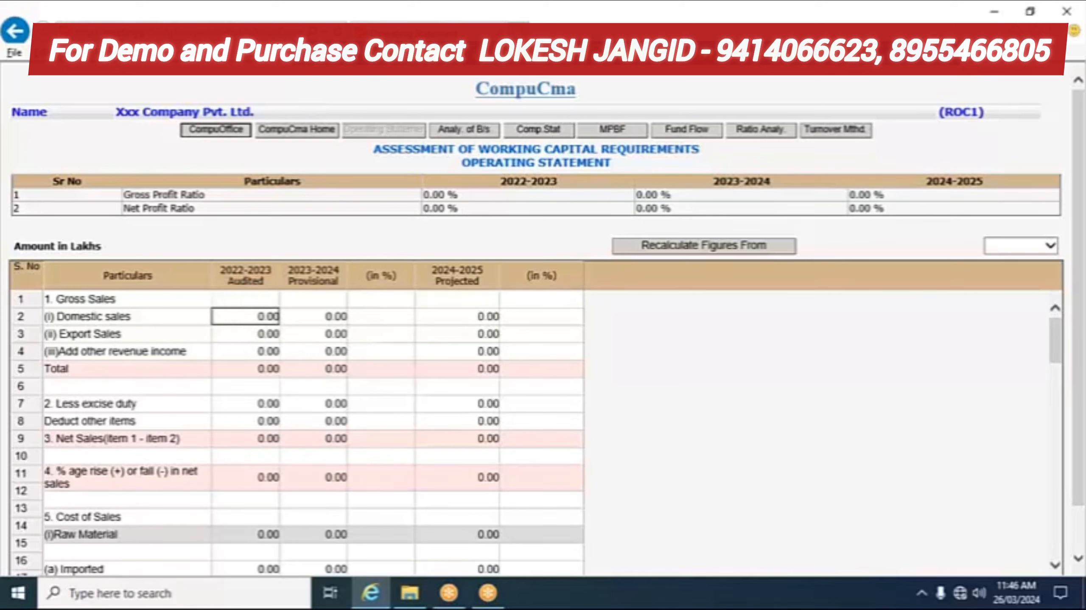
Step: Enter 500000 as 2022-2023 domestic sales and review the updated totals and profit ratios
{"action": "type", "text": "500000"}
{"action": "key", "text": "Return"}
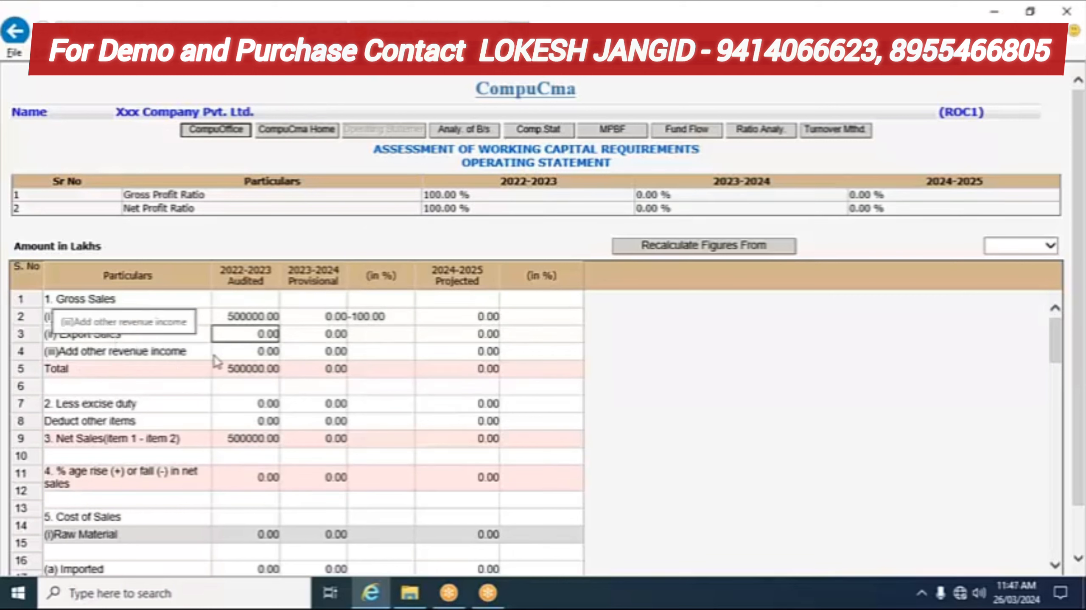
{"action": "left_click", "coordinate": [253, 352]}
{"action": "left_click", "coordinate": [250, 331]}
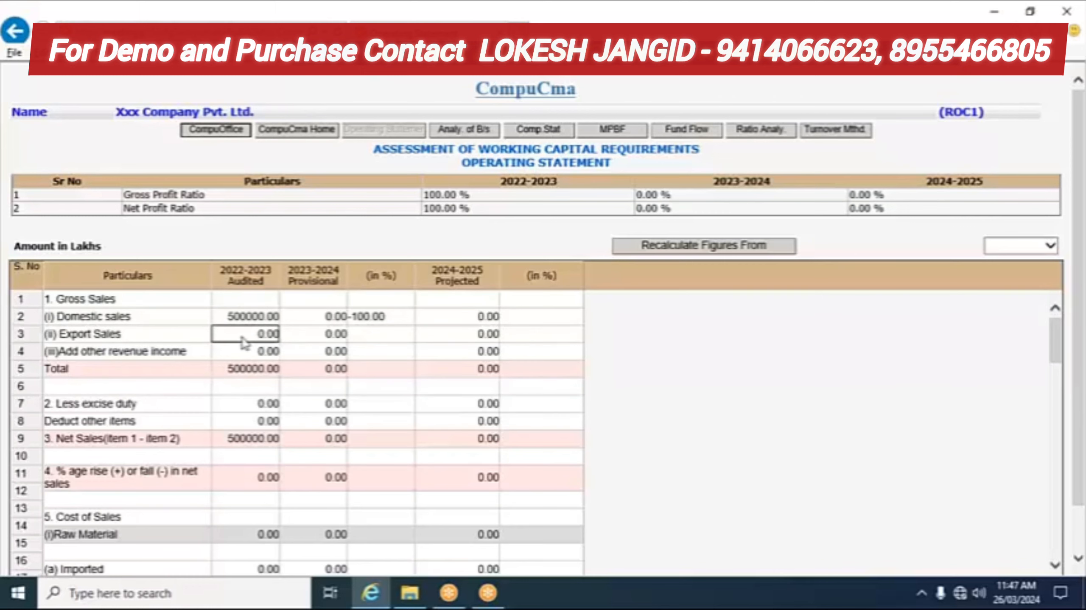
{"action": "scroll", "coordinate": [242, 342], "scroll_direction": "down", "scroll_amount": 5}
{"action": "scroll", "coordinate": [235, 342], "scroll_direction": "up", "scroll_amount": 4}
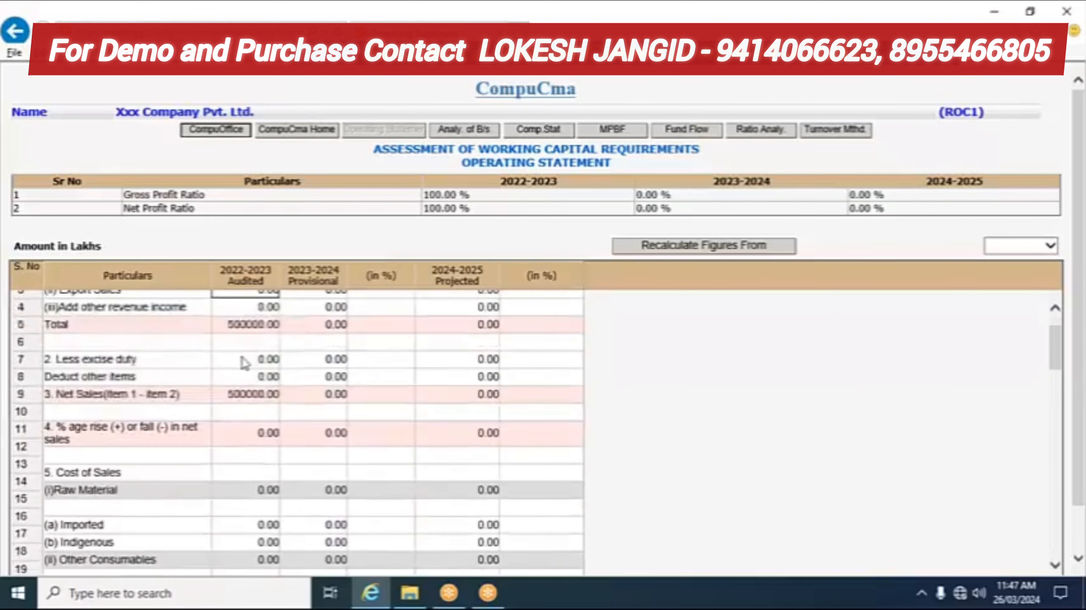
{"action": "left_click", "coordinate": [238, 331]}
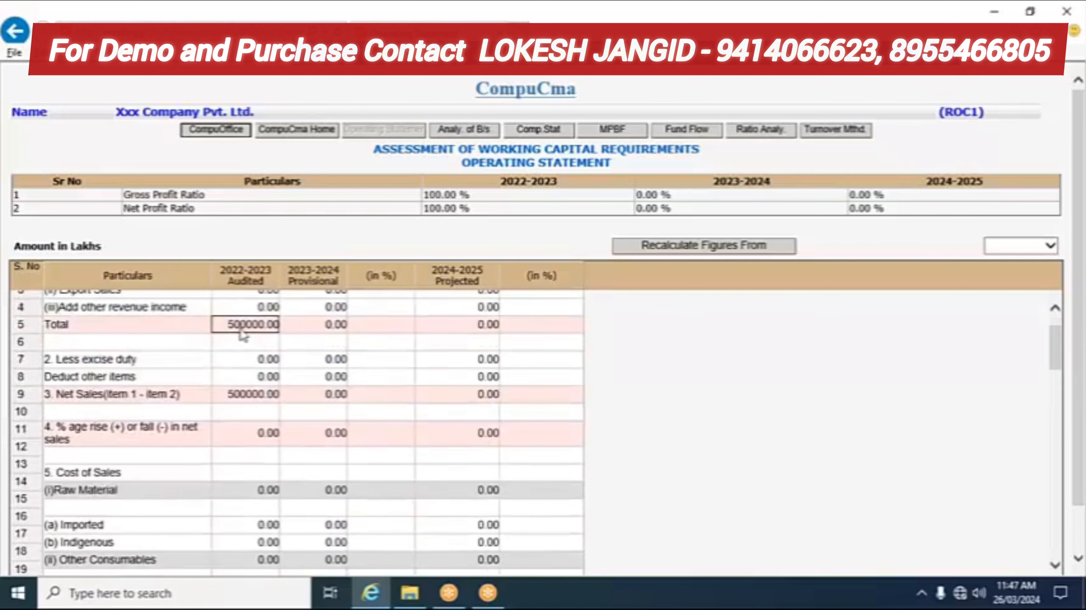
{"action": "scroll", "coordinate": [236, 368], "scroll_direction": "down", "scroll_amount": 2}
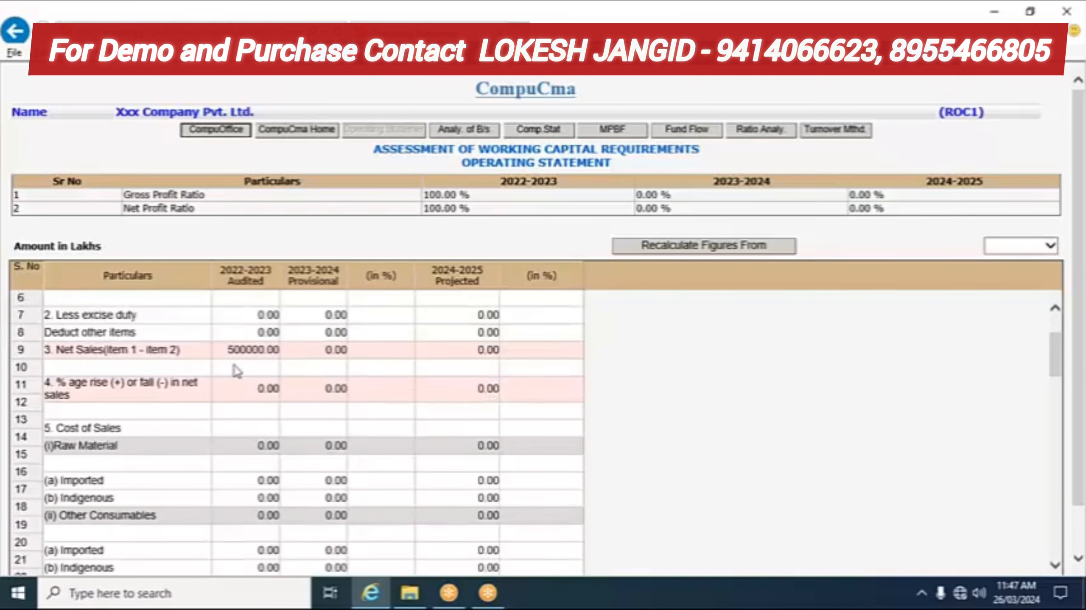
{"action": "scroll", "coordinate": [236, 373], "scroll_direction": "down", "scroll_amount": 4}
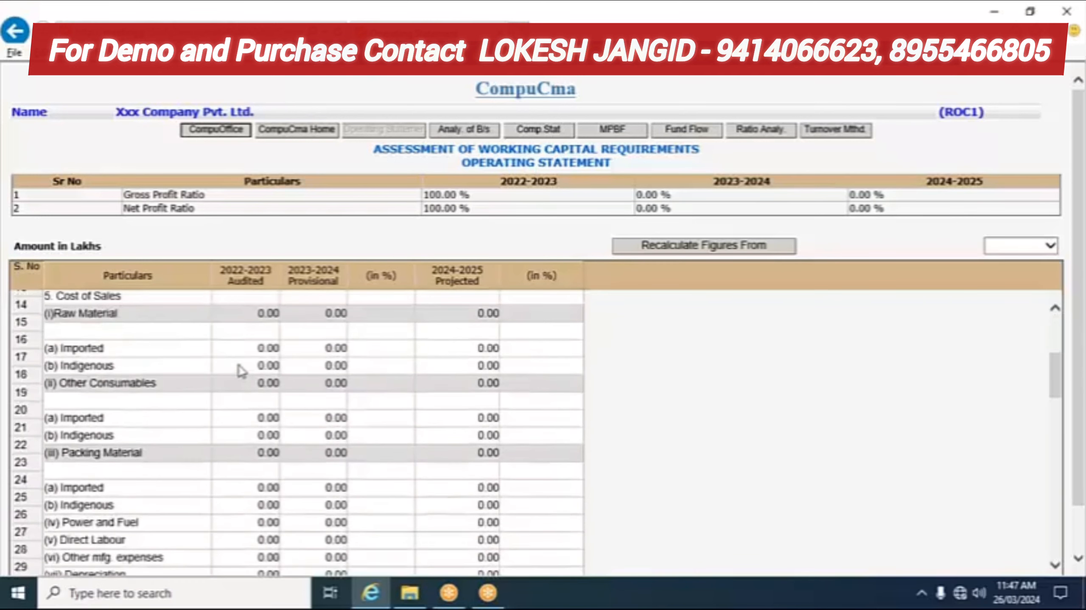
{"action": "scroll", "coordinate": [240, 371], "scroll_direction": "down", "scroll_amount": 17}
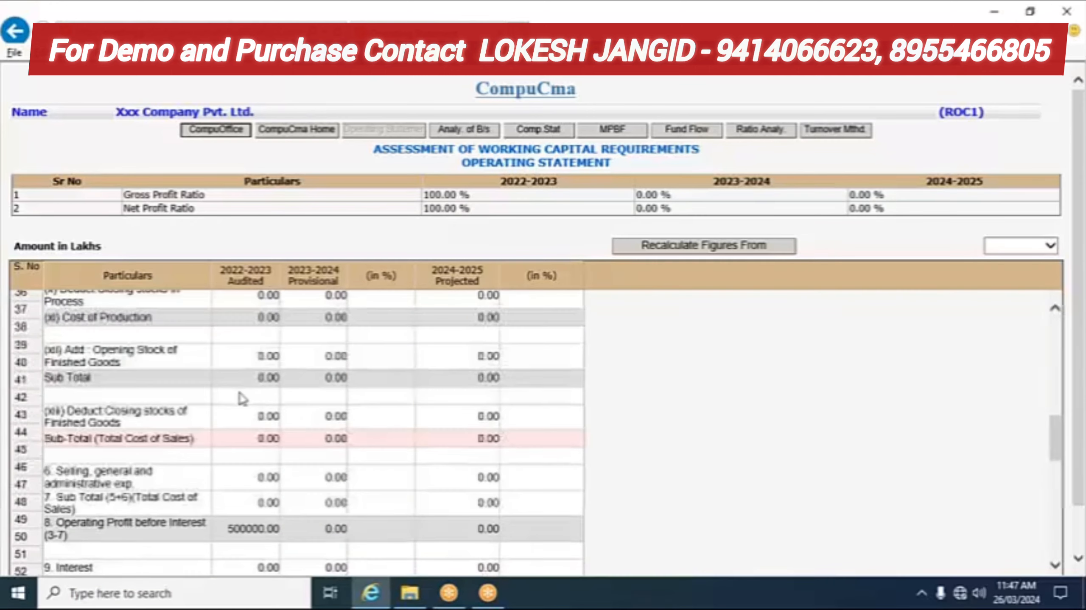
{"action": "scroll", "coordinate": [242, 416], "scroll_direction": "down", "scroll_amount": 3}
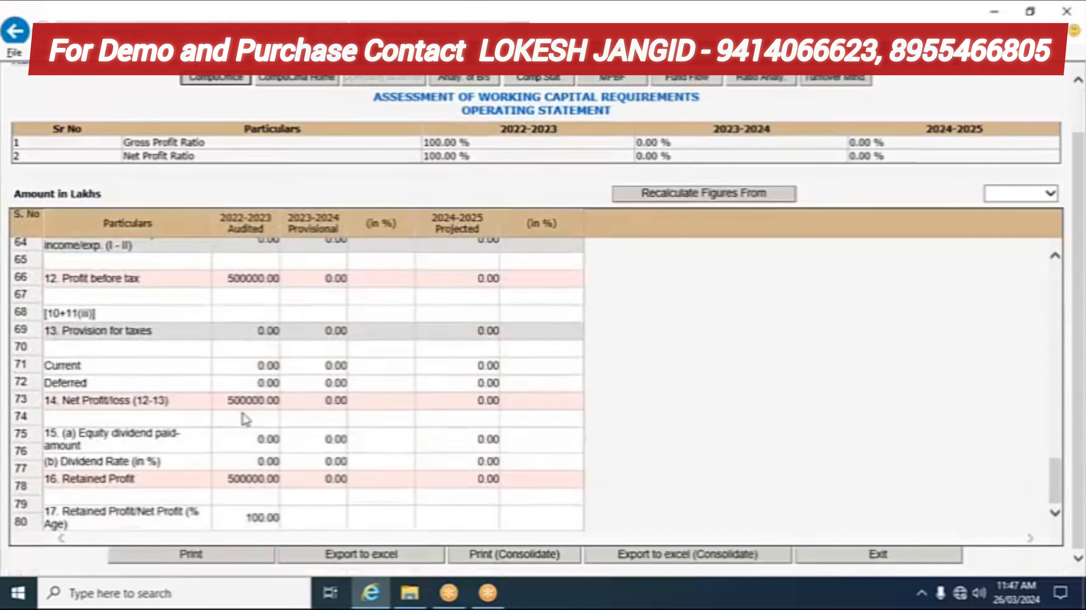
{"action": "scroll", "coordinate": [243, 359], "scroll_direction": "up", "scroll_amount": 5}
{"action": "scroll", "coordinate": [250, 342], "scroll_direction": "up", "scroll_amount": 20}
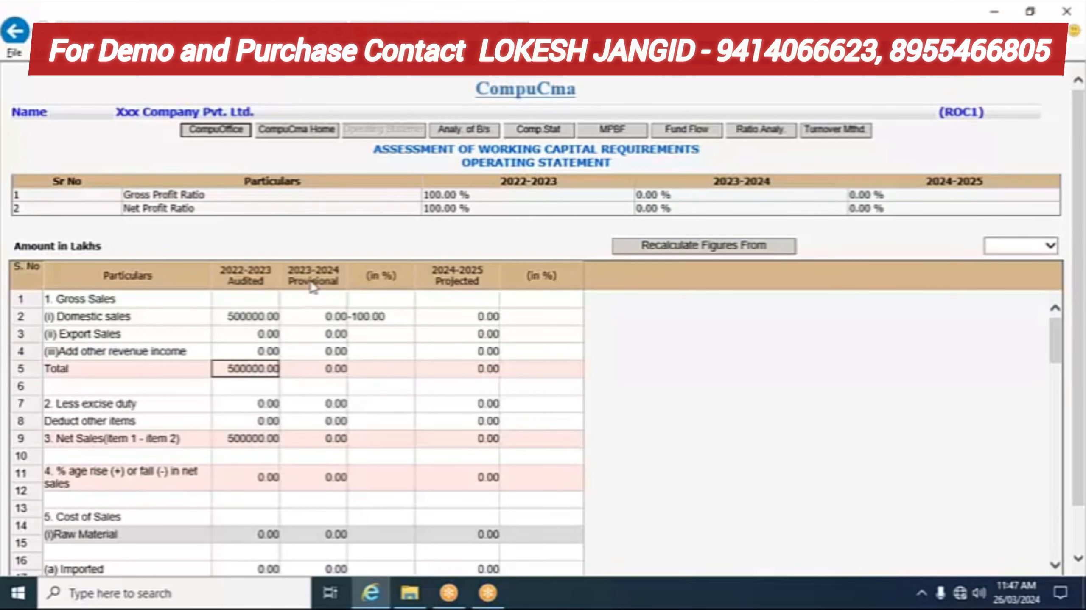
Step: Enter 20% growth for 2023-2024 domestic sales, giving 600000.00
{"action": "left_click", "coordinate": [297, 322]}
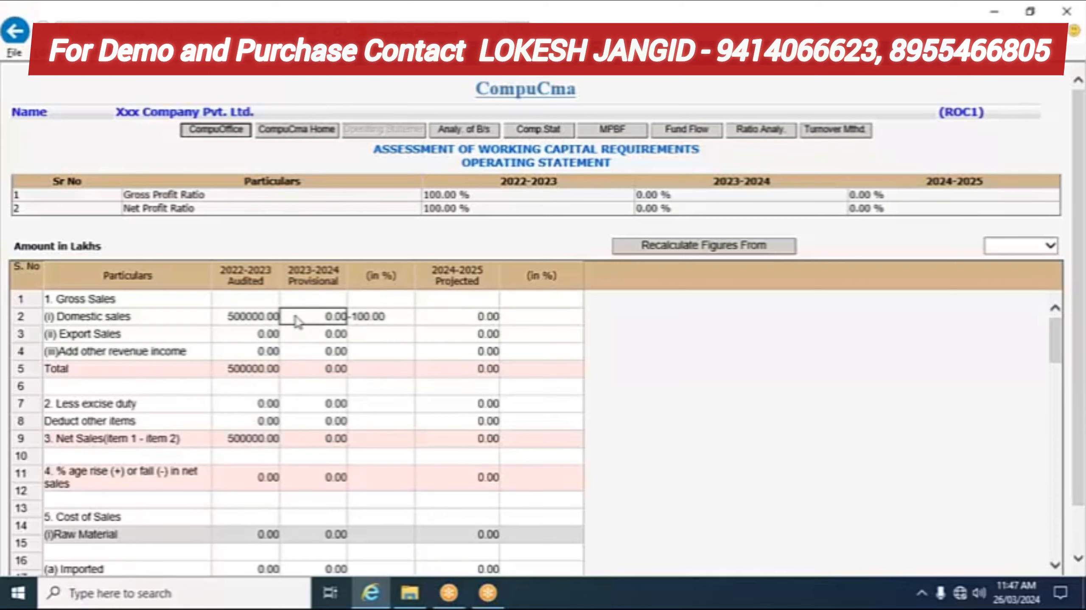
{"action": "left_click", "coordinate": [387, 318]}
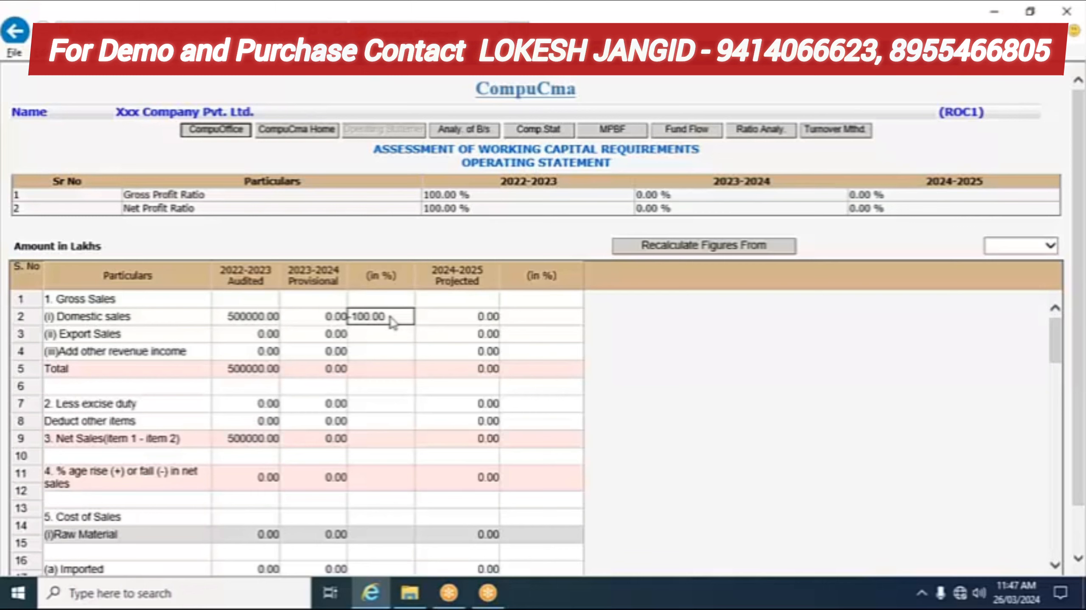
{"action": "left_click", "coordinate": [393, 322]}
{"action": "type", "text": "20"}
{"action": "key", "text": "Return"}
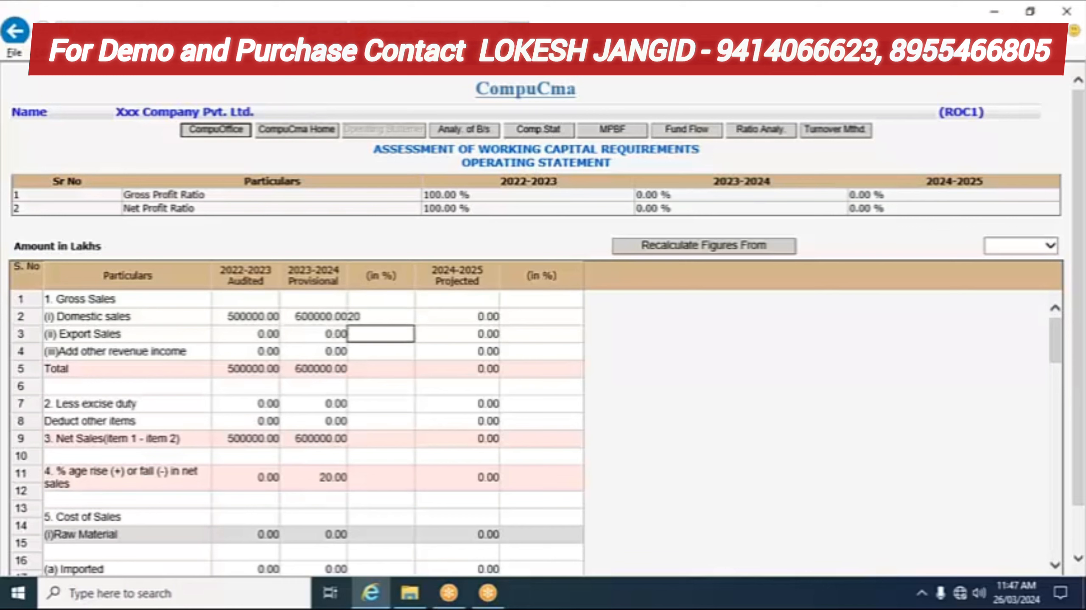
{"action": "left_click", "coordinate": [318, 321]}
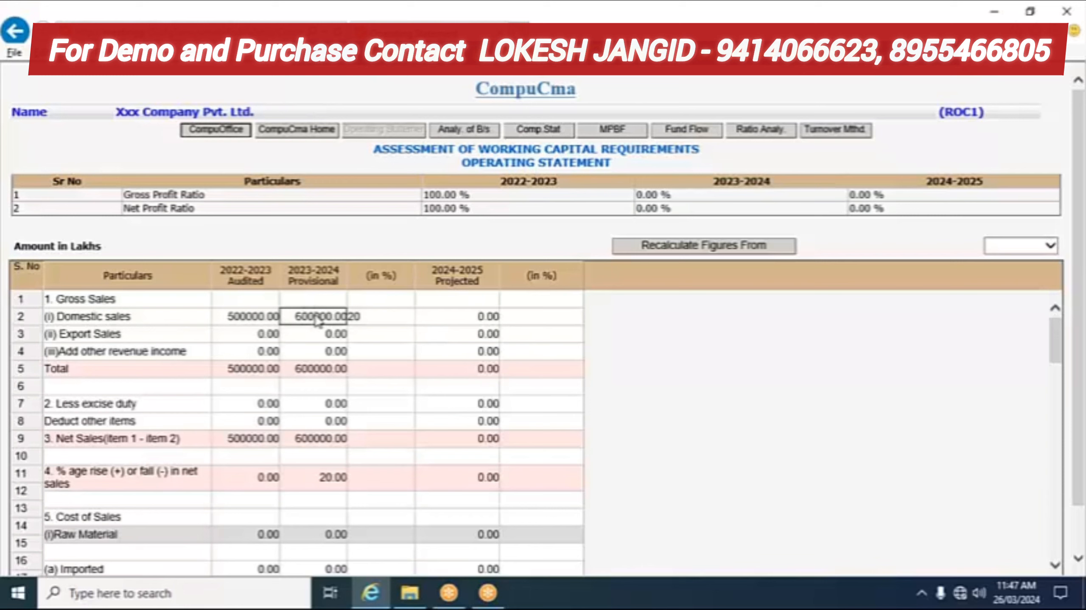
Step: Enter 25% growth for projected 2024-2025 domestic sales, giving 750000.00
{"action": "left_click", "coordinate": [465, 319]}
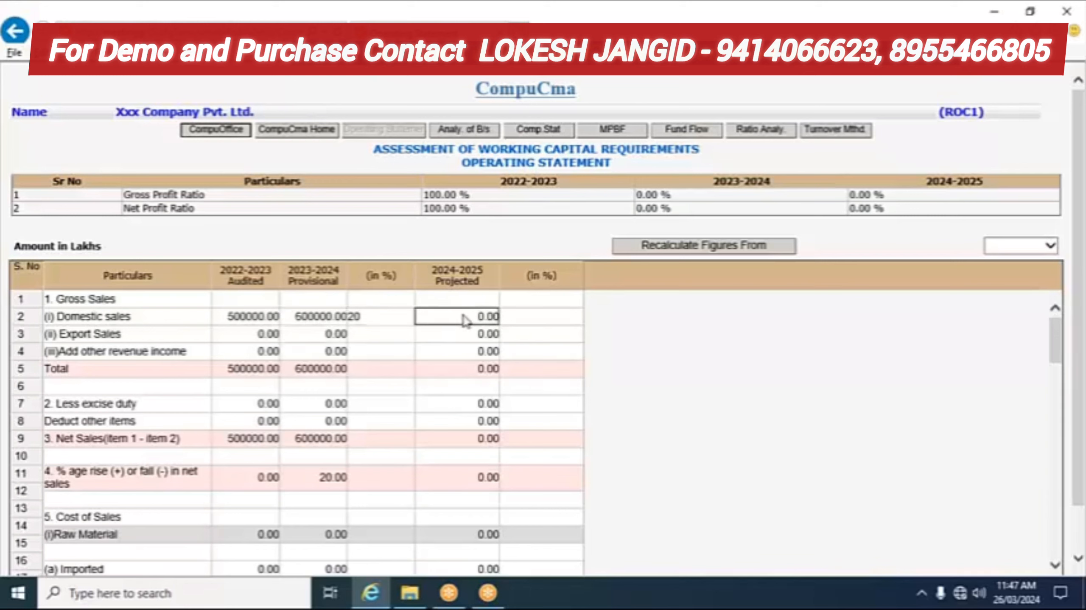
{"action": "left_click", "coordinate": [540, 319]}
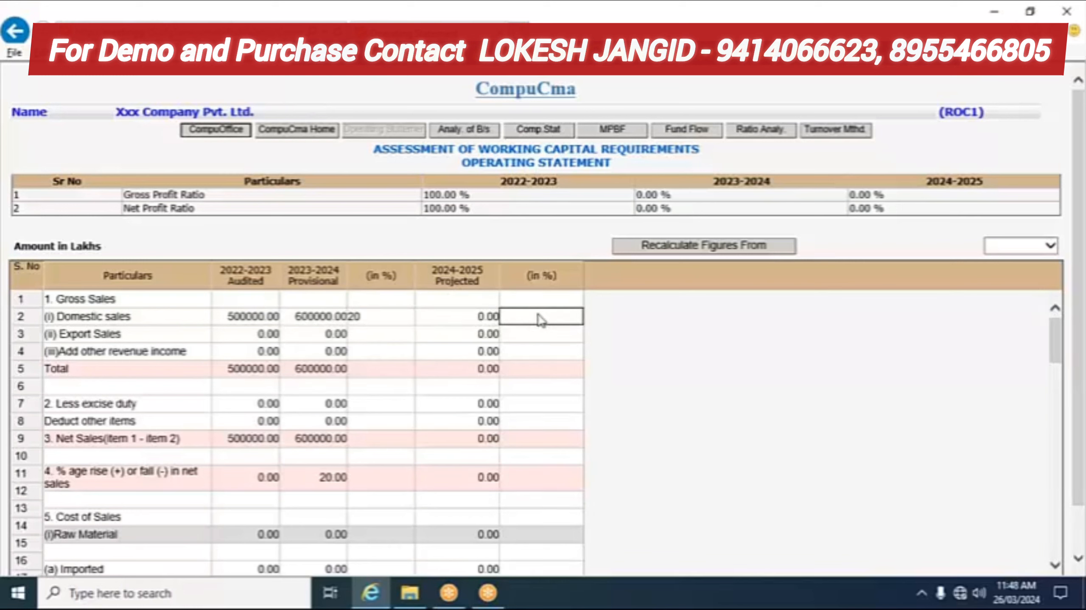
{"action": "type", "text": "25"}
{"action": "key", "text": "Return"}
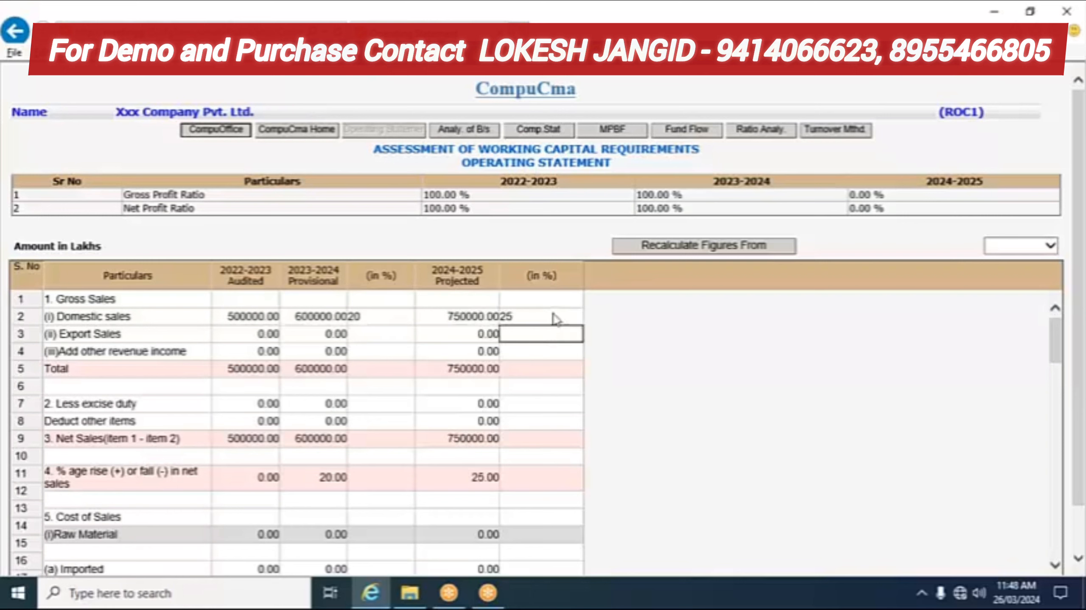
{"action": "left_click", "coordinate": [470, 322]}
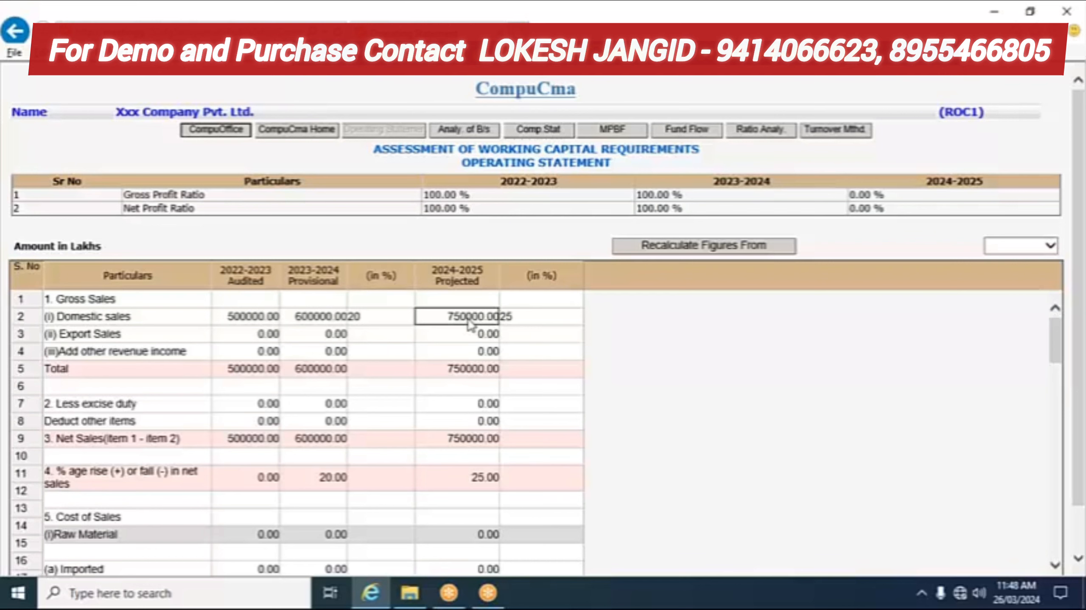
{"action": "scroll", "coordinate": [378, 338], "scroll_direction": "down", "scroll_amount": 3}
{"action": "scroll", "coordinate": [376, 341], "scroll_direction": "up", "scroll_amount": 3}
{"action": "scroll", "coordinate": [389, 337], "scroll_direction": "down", "scroll_amount": 3}
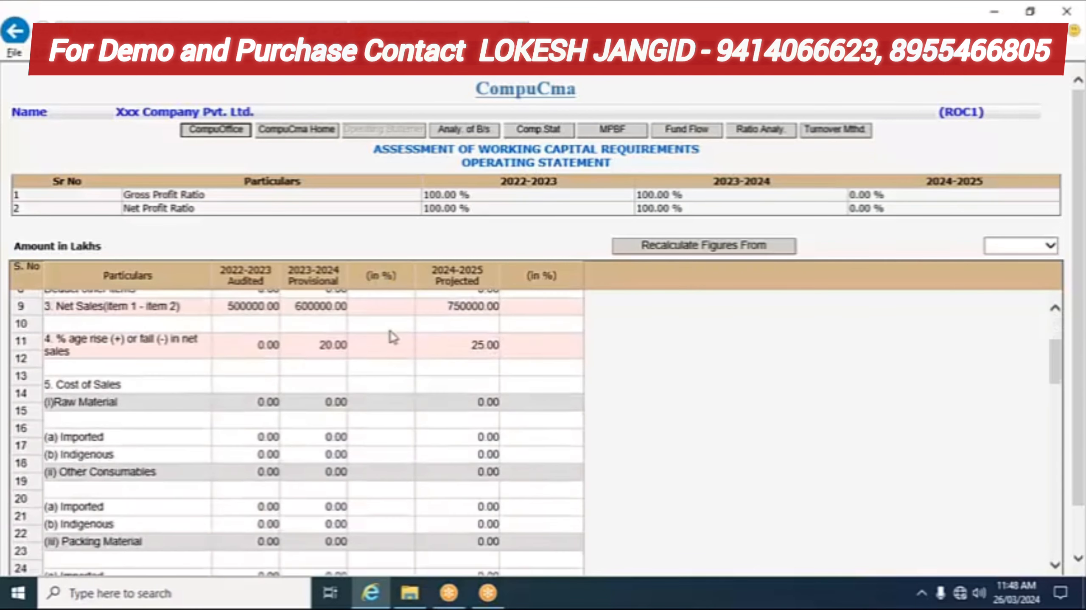
{"action": "scroll", "coordinate": [385, 371], "scroll_direction": "down", "scroll_amount": 4}
{"action": "scroll", "coordinate": [385, 371], "scroll_direction": "down", "scroll_amount": 15}
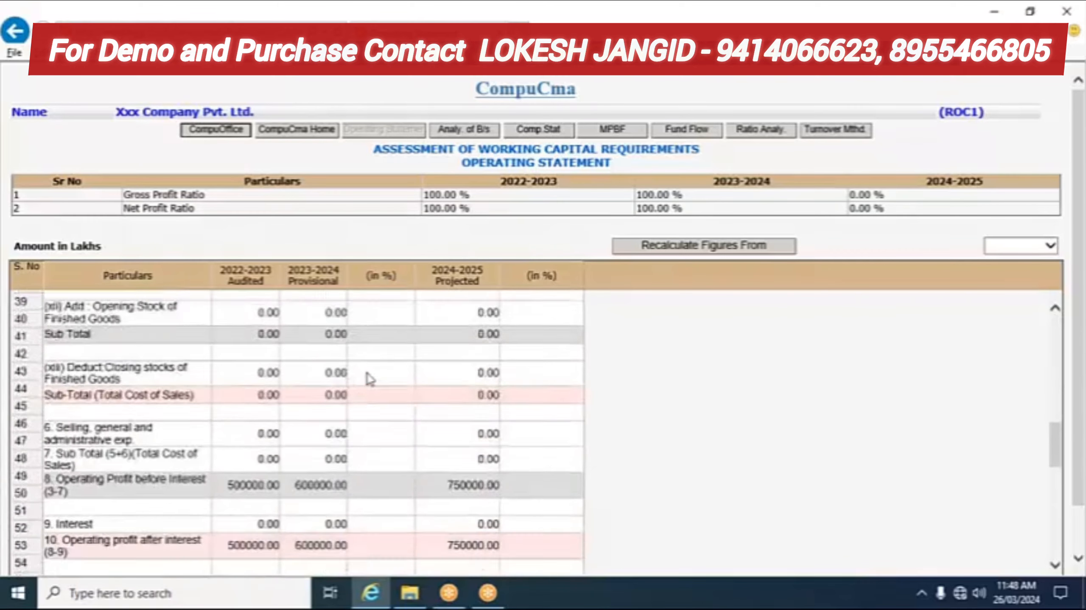
{"action": "scroll", "coordinate": [380, 405], "scroll_direction": "down", "scroll_amount": 5}
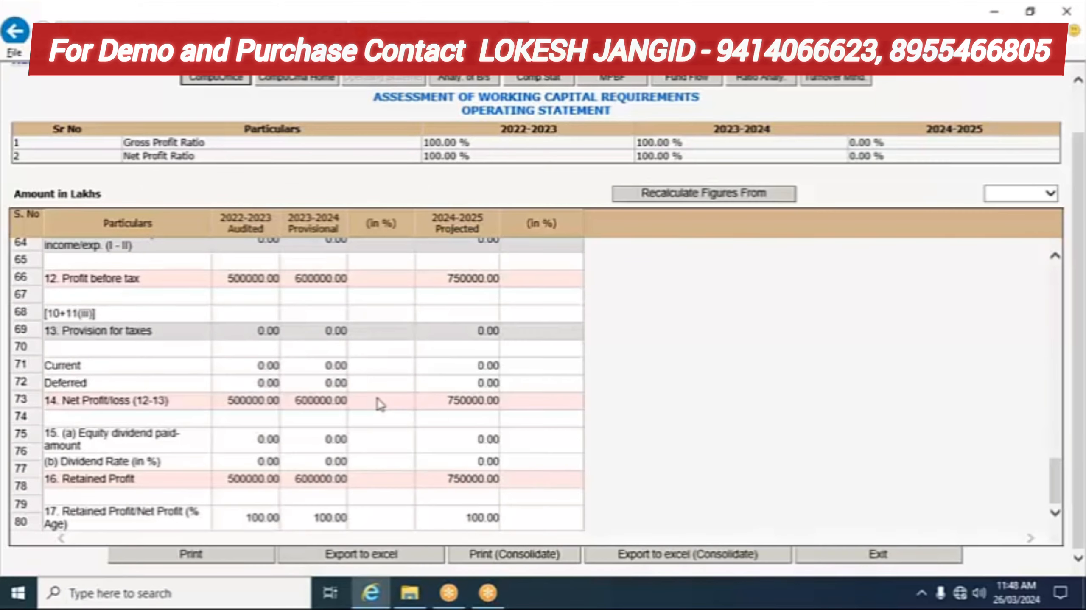
{"action": "scroll", "coordinate": [377, 401], "scroll_direction": "up", "scroll_amount": 15}
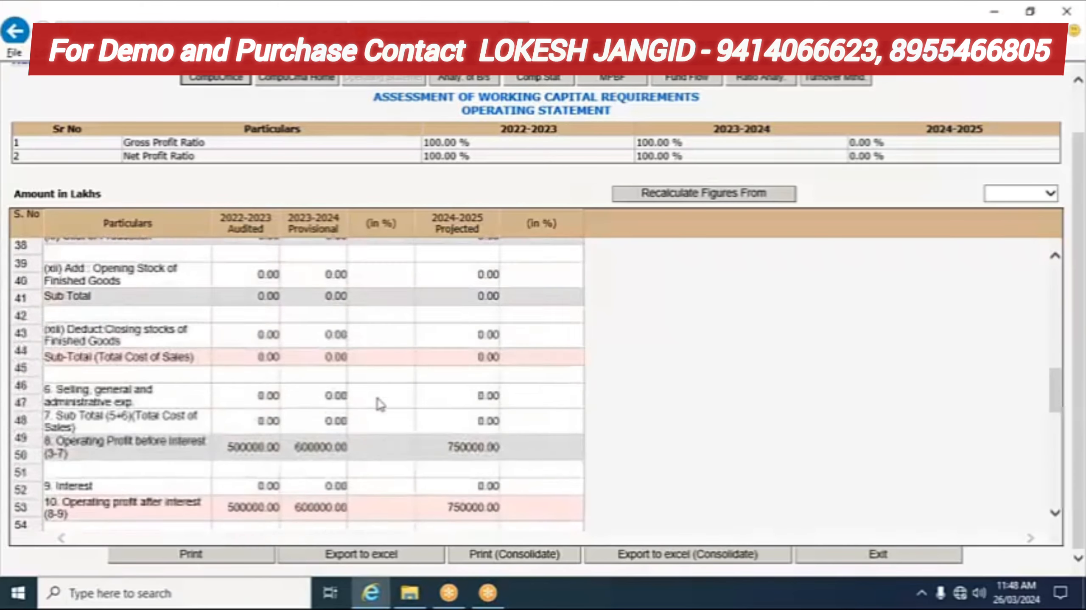
{"action": "scroll", "coordinate": [361, 350], "scroll_direction": "up", "scroll_amount": 8}
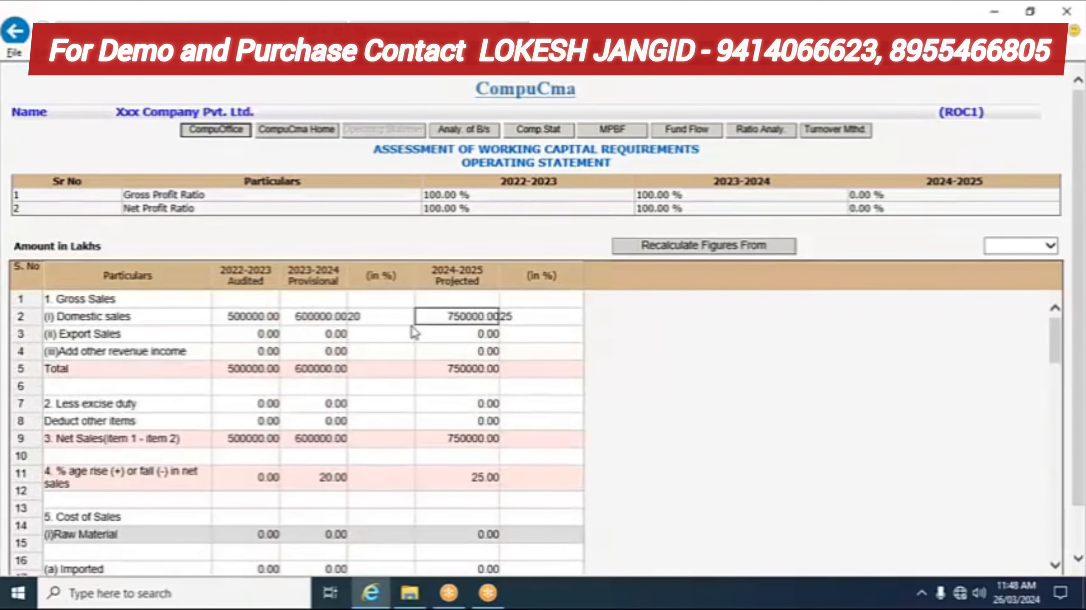
{"action": "left_click", "coordinate": [372, 338]}
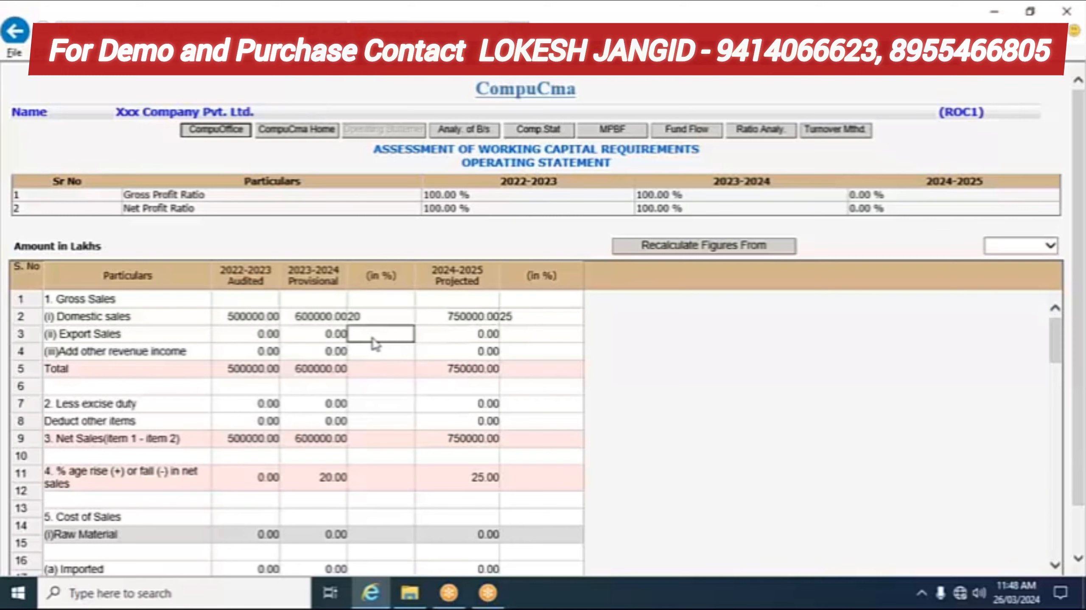
{"action": "left_click", "coordinate": [313, 375]}
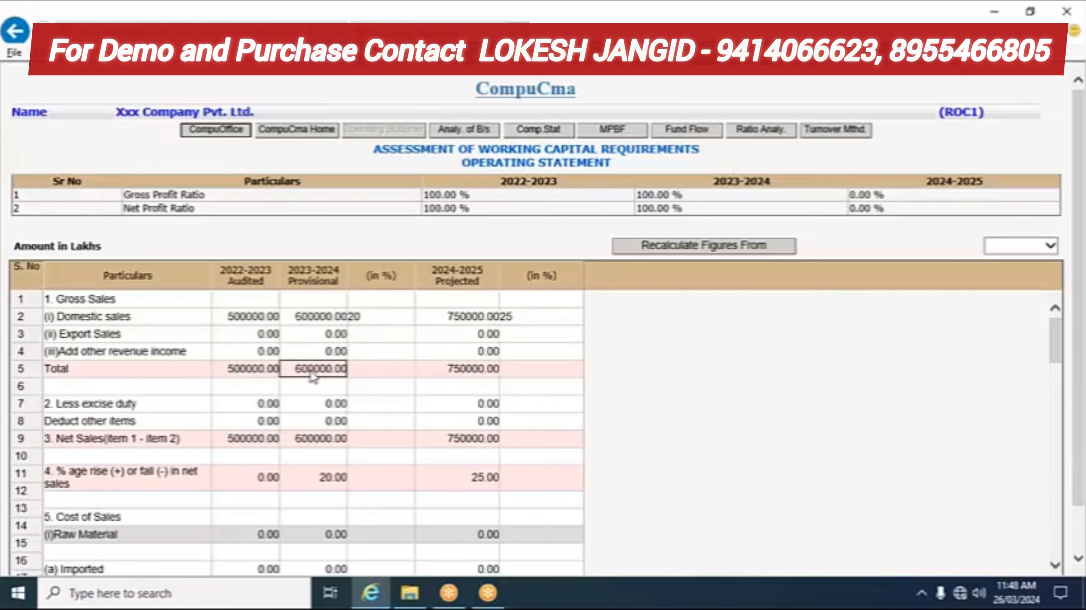
Step: Append 'purchase' to the '(a) Imported' raw-material label in the Cost of Sales rows
{"action": "scroll", "coordinate": [92, 390], "scroll_direction": "down", "scroll_amount": 3}
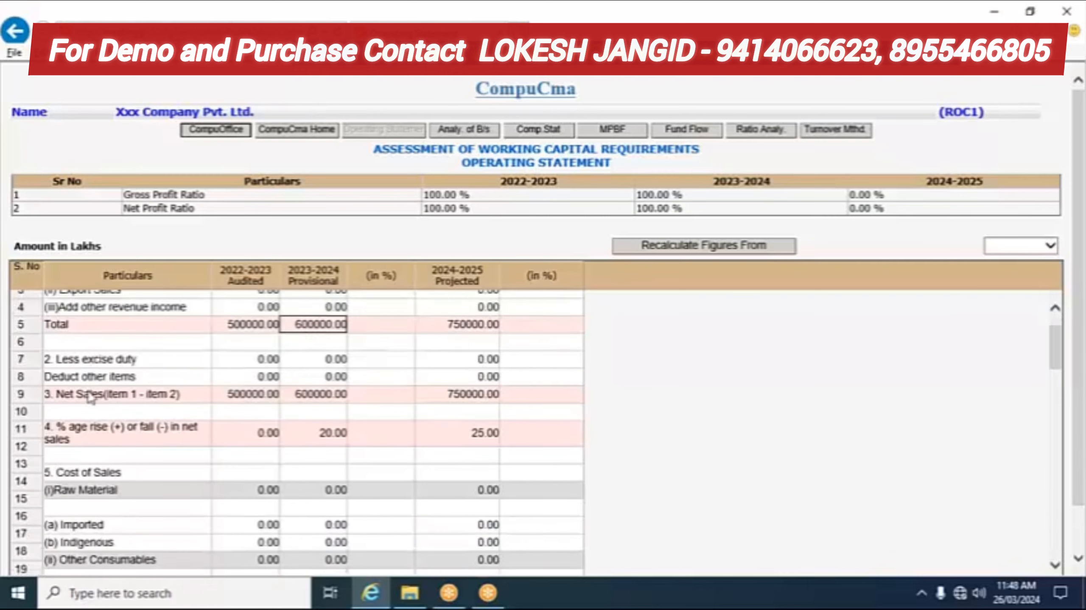
{"action": "scroll", "coordinate": [87, 401], "scroll_direction": "down", "scroll_amount": 3}
{"action": "scroll", "coordinate": [75, 399], "scroll_direction": "up", "scroll_amount": 2}
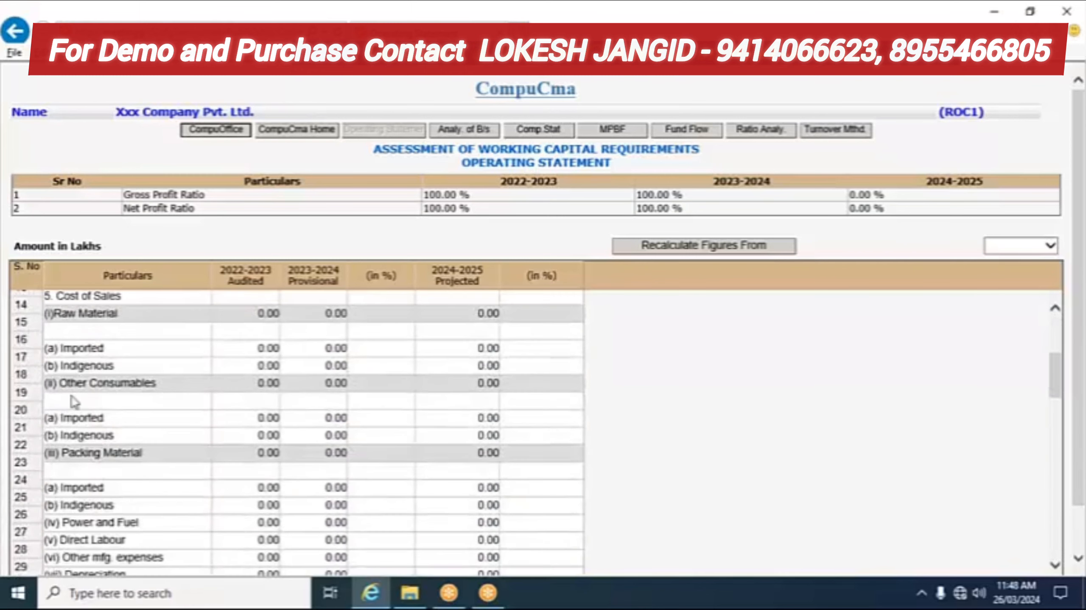
{"action": "left_click", "coordinate": [63, 354]}
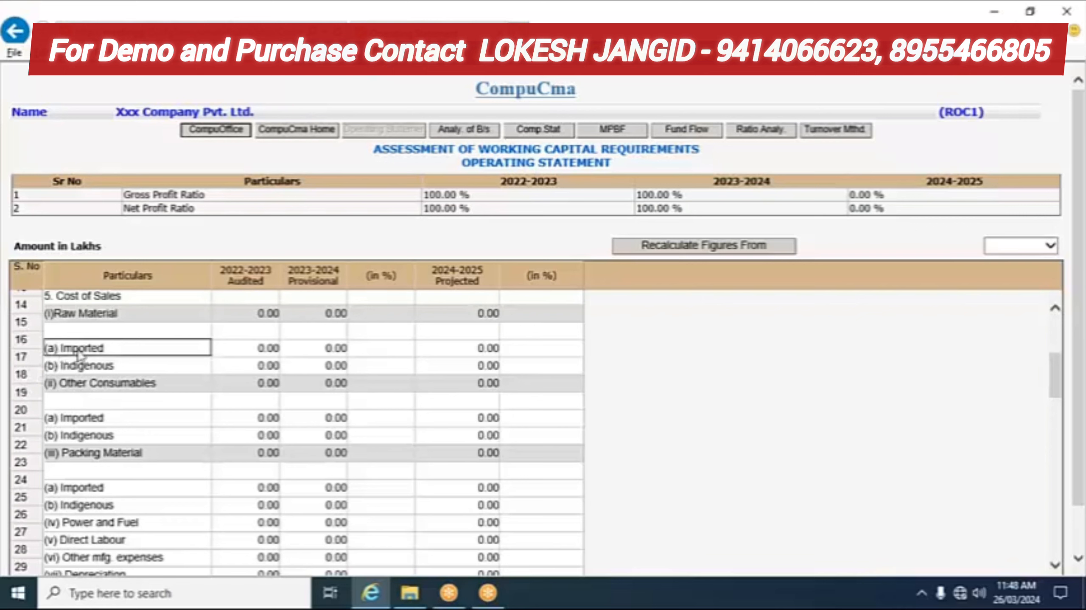
{"action": "left_click", "coordinate": [248, 349]}
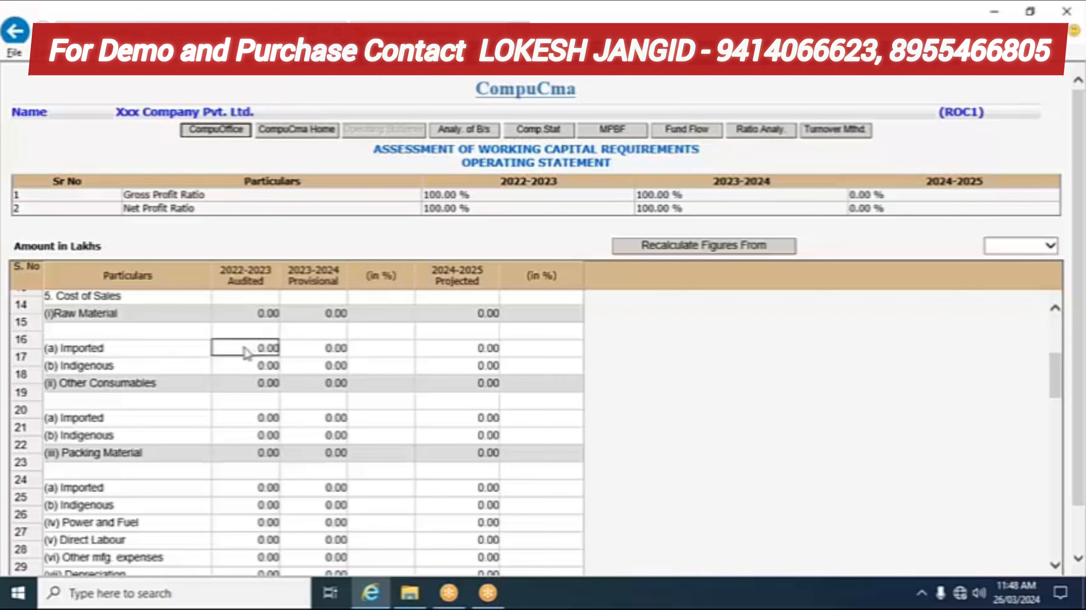
{"action": "left_click", "coordinate": [387, 353]}
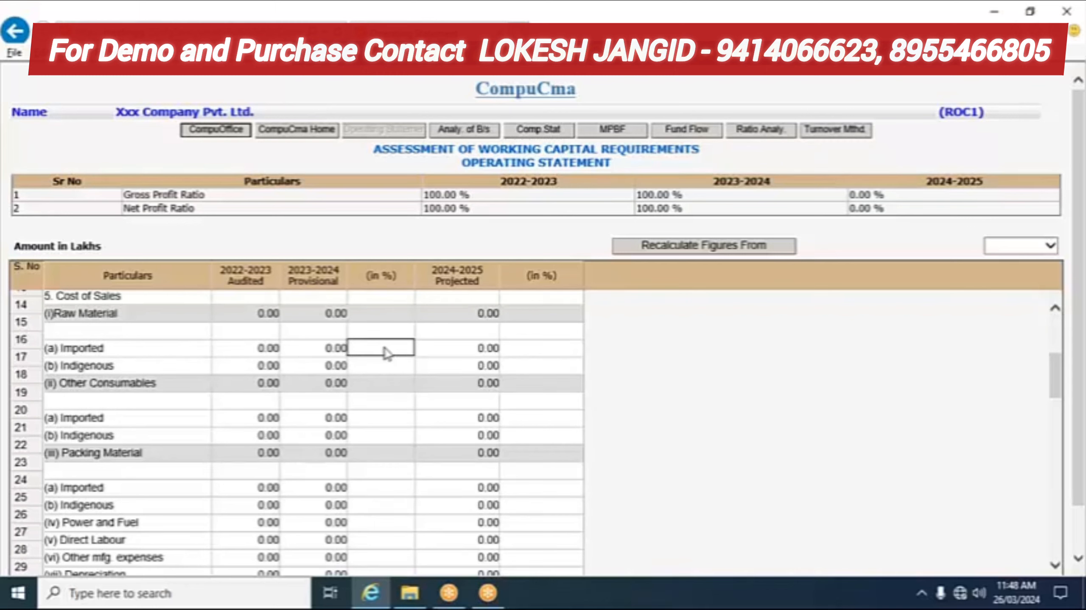
{"action": "left_click", "coordinate": [542, 351]}
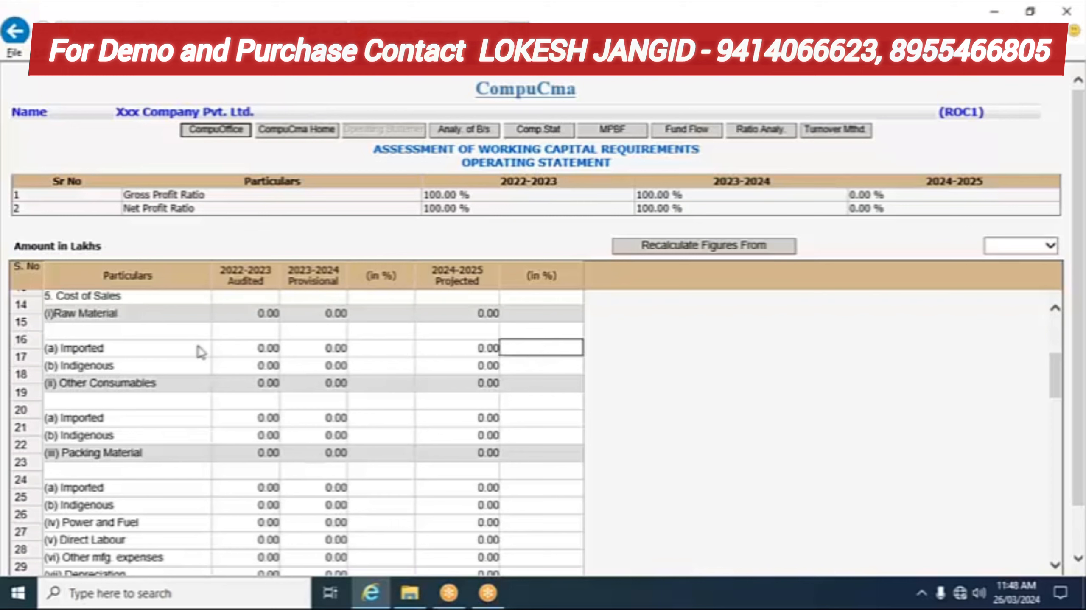
{"action": "left_click", "coordinate": [104, 350]}
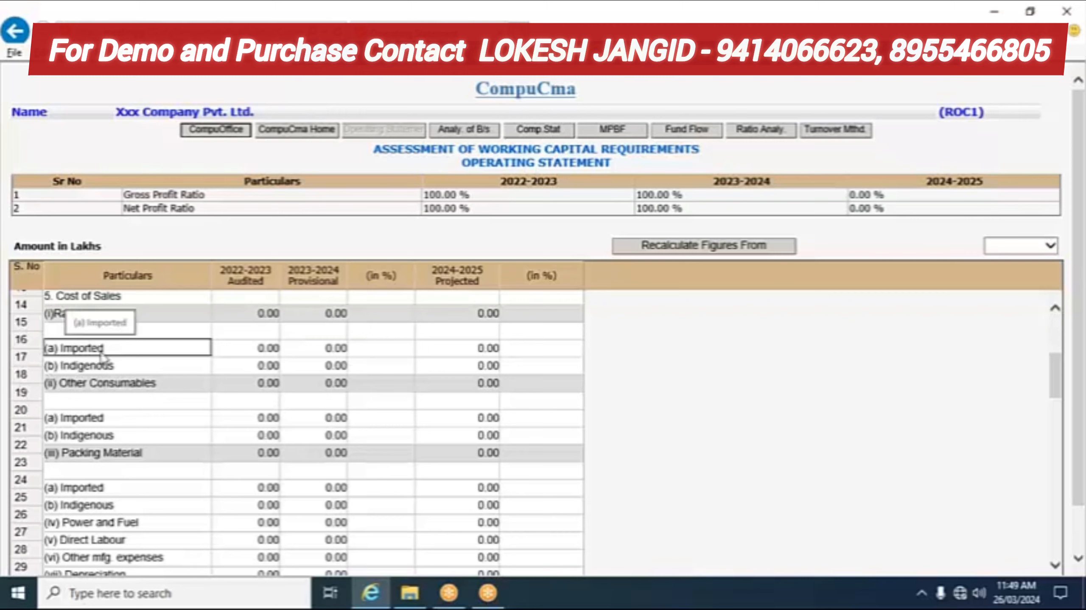
{"action": "left_click", "coordinate": [122, 356]}
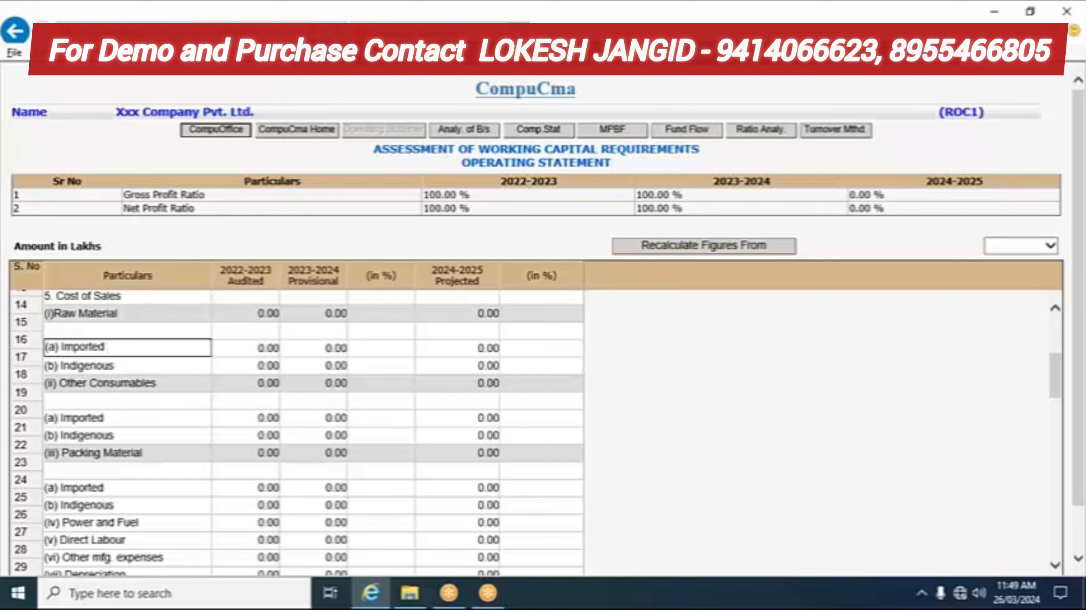
{"action": "type", "text": "purchase"}
Step: Delete the stray text in non-operating income item 11(i)(a) and check that the 2024-2025 profit ratios show 100.00 %
{"action": "scroll", "coordinate": [121, 422], "scroll_direction": "down", "scroll_amount": 4}
{"action": "scroll", "coordinate": [120, 423], "scroll_direction": "down", "scroll_amount": 10}
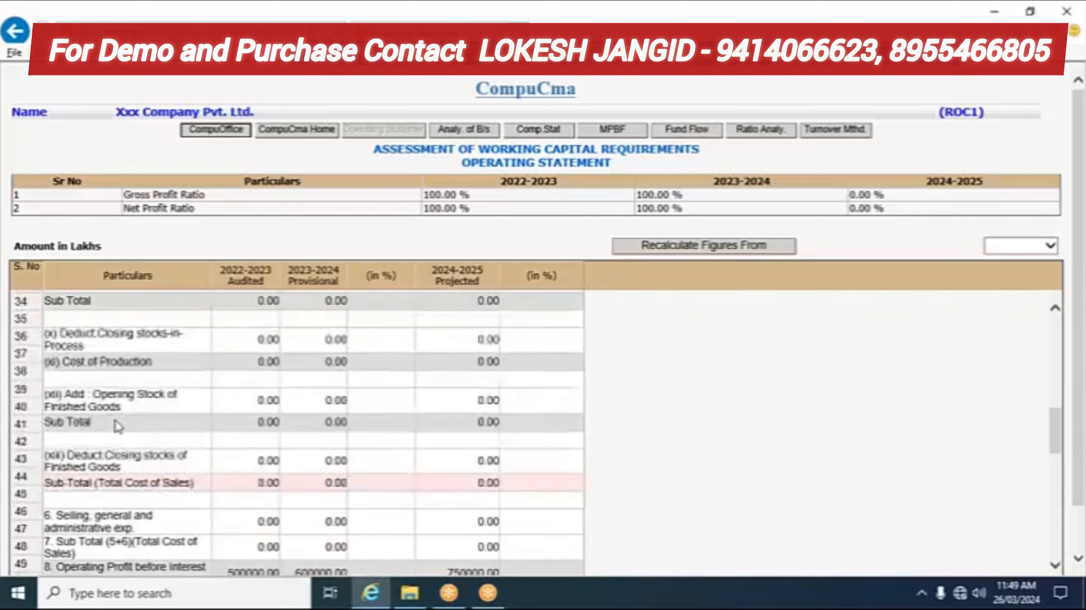
{"action": "scroll", "coordinate": [116, 427], "scroll_direction": "down", "scroll_amount": 2}
{"action": "scroll", "coordinate": [98, 421], "scroll_direction": "up", "scroll_amount": 1}
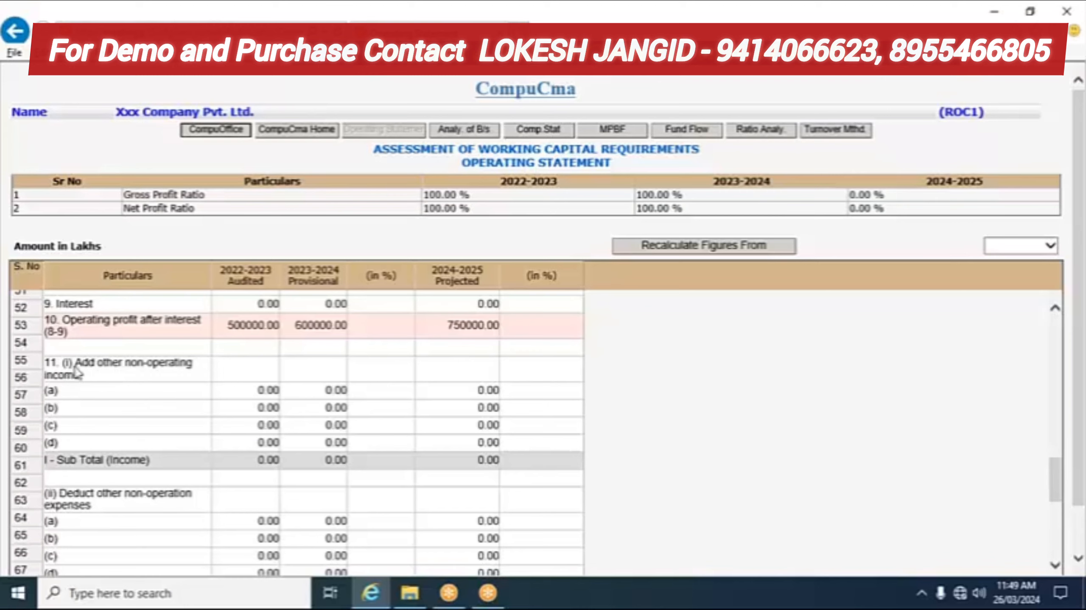
{"action": "left_click", "coordinate": [130, 373]}
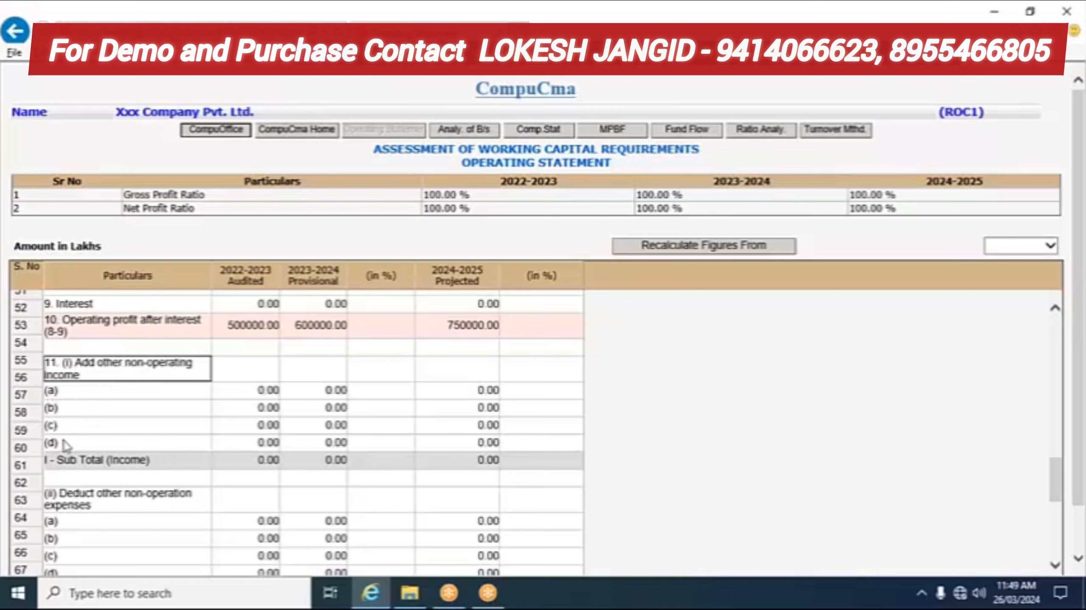
{"action": "left_click", "coordinate": [116, 391]}
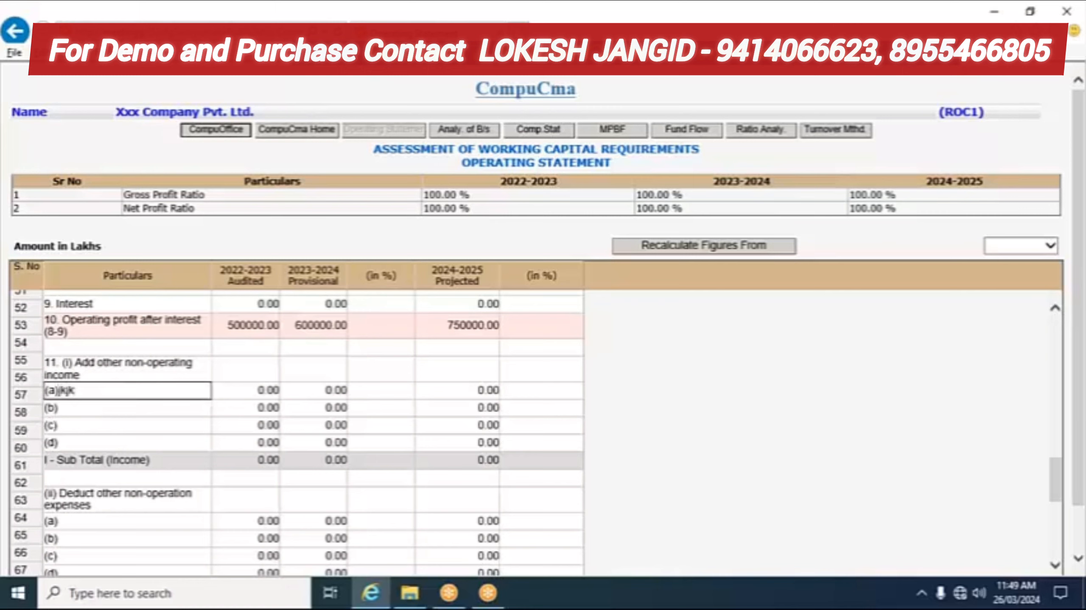
{"action": "key", "text": "BackSpace"}
{"action": "key", "text": "BackSpace"}
{"action": "key", "text": "BackSpace"}
{"action": "key", "text": "BackSpace"}
{"action": "scroll", "coordinate": [230, 380], "scroll_direction": "down", "scroll_amount": 2}
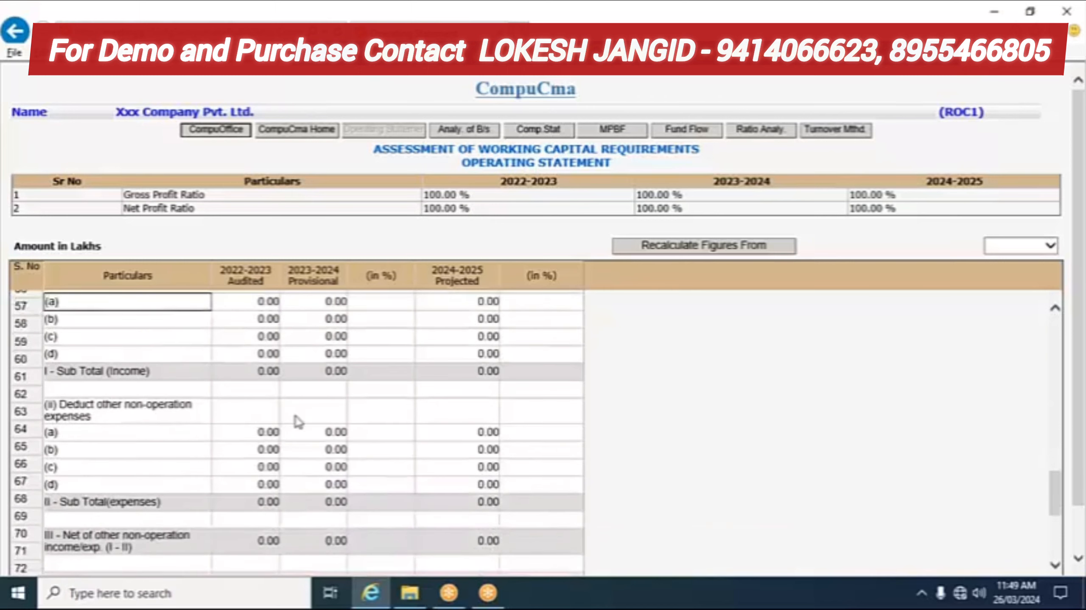
{"action": "scroll", "coordinate": [298, 418], "scroll_direction": "down", "scroll_amount": 3}
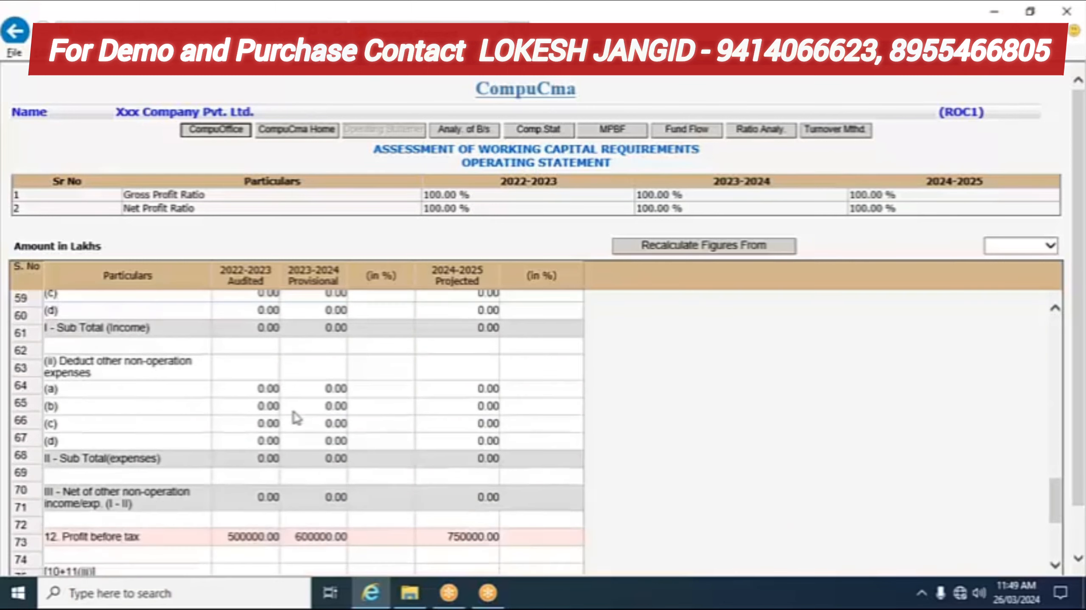
{"action": "scroll", "coordinate": [316, 417], "scroll_direction": "up", "scroll_amount": 7}
{"action": "scroll", "coordinate": [540, 370], "scroll_direction": "up", "scroll_amount": 3}
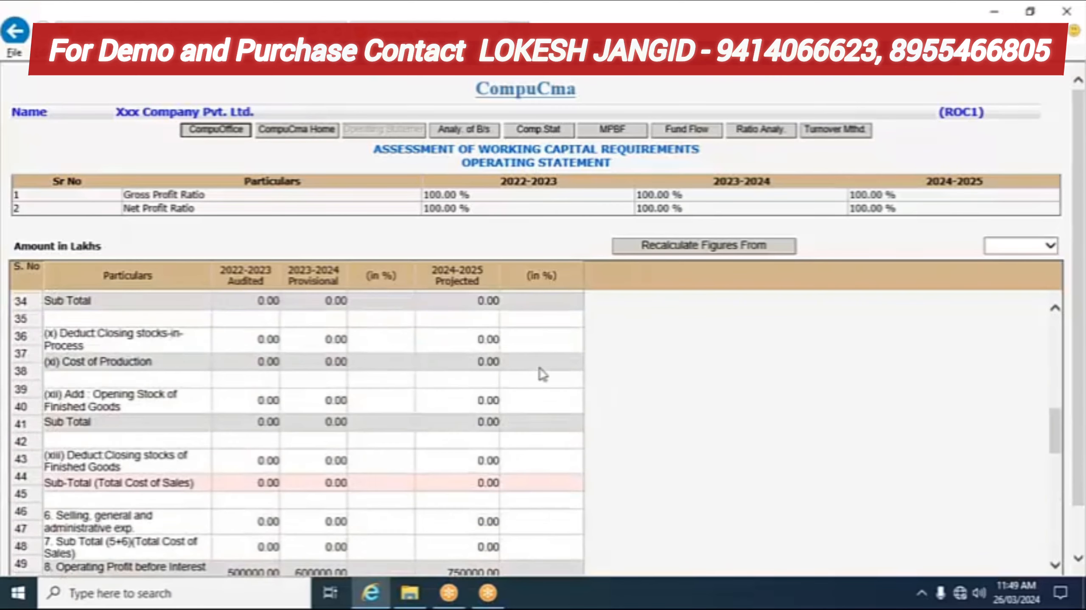
{"action": "scroll", "coordinate": [564, 392], "scroll_direction": "down", "scroll_amount": 10}
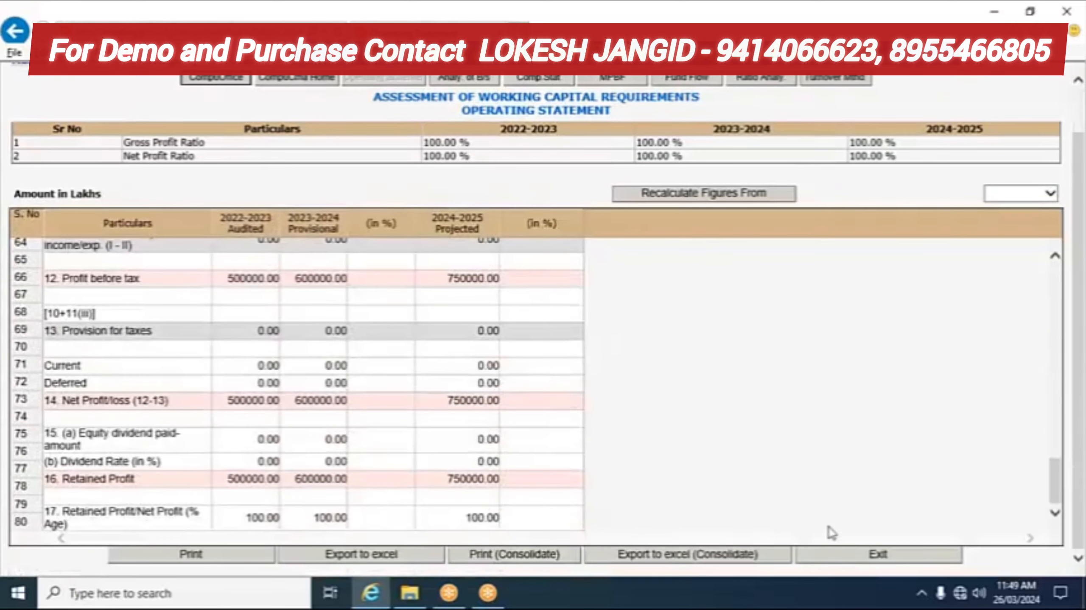
Step: Exit the Operating Statement and open Analysis of Balance Sheet from the home panel
{"action": "left_click", "coordinate": [872, 554]}
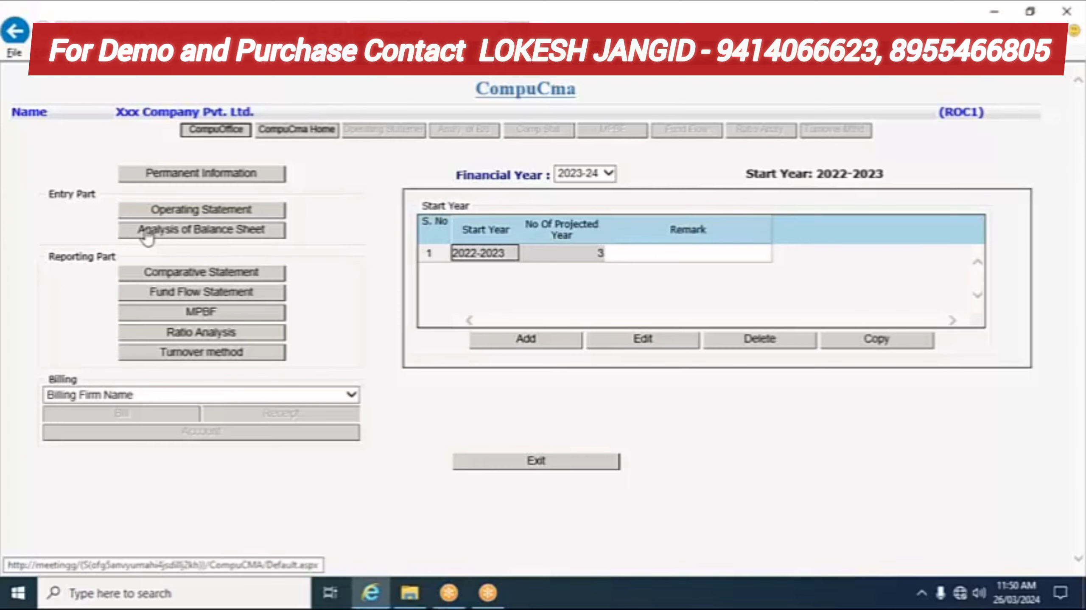
{"action": "left_click", "coordinate": [193, 240]}
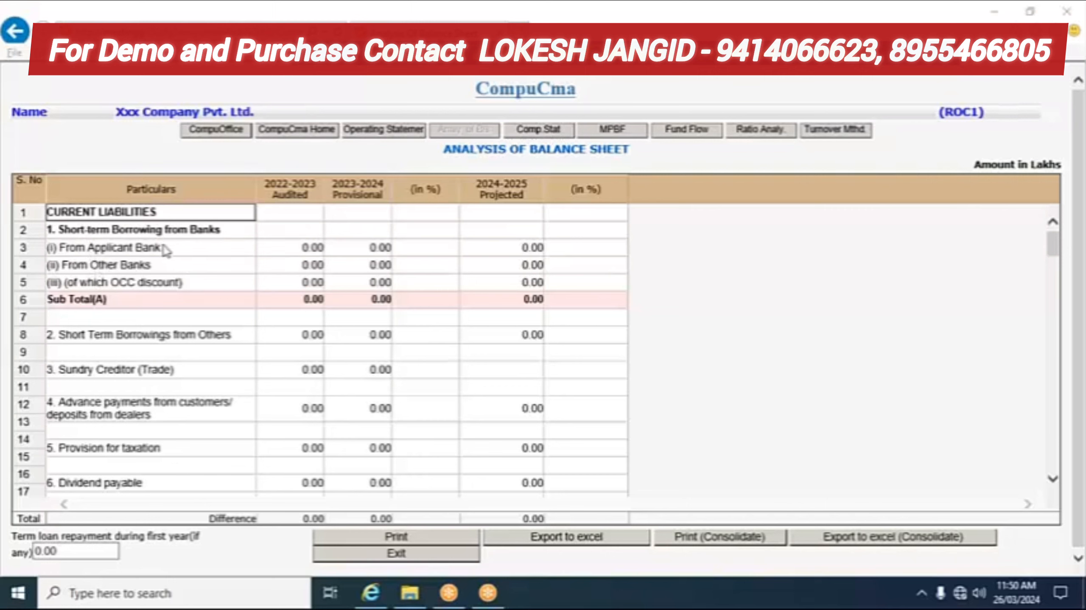
Step: Enter 2022-2023 bank borrowings of 400000 from the applicant bank and 200000 from other banks
{"action": "left_click", "coordinate": [292, 249]}
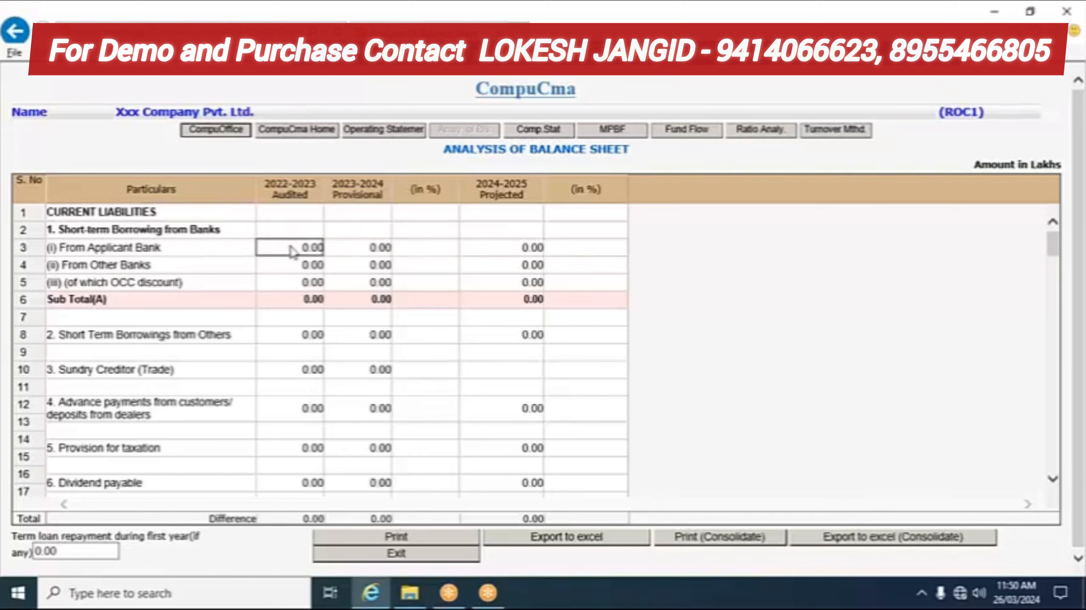
{"action": "type", "text": "40000"}
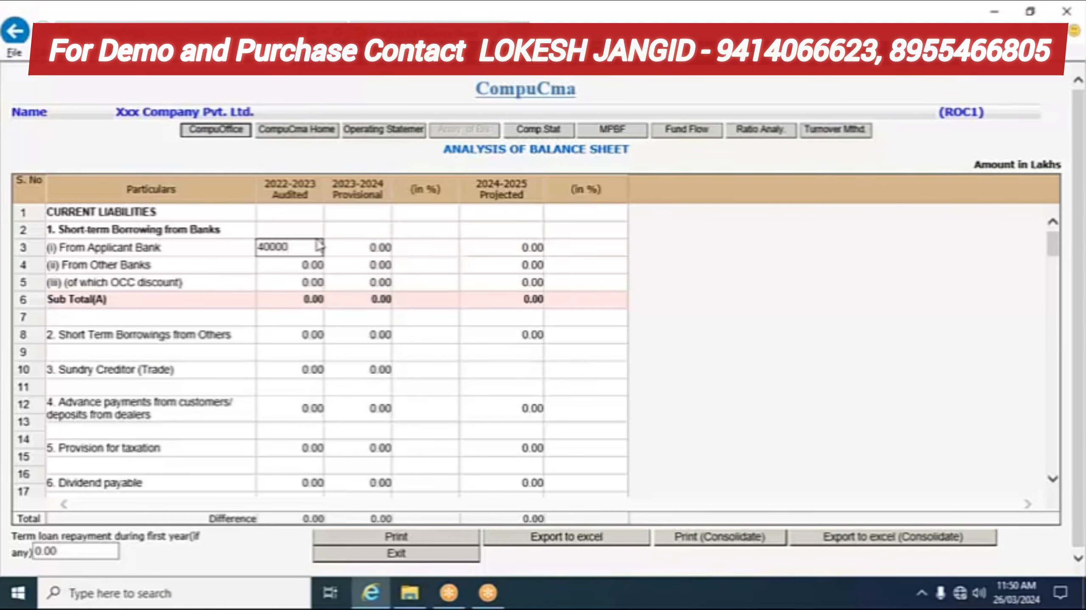
{"action": "type", "text": "0"}
{"action": "key", "text": "Return"}
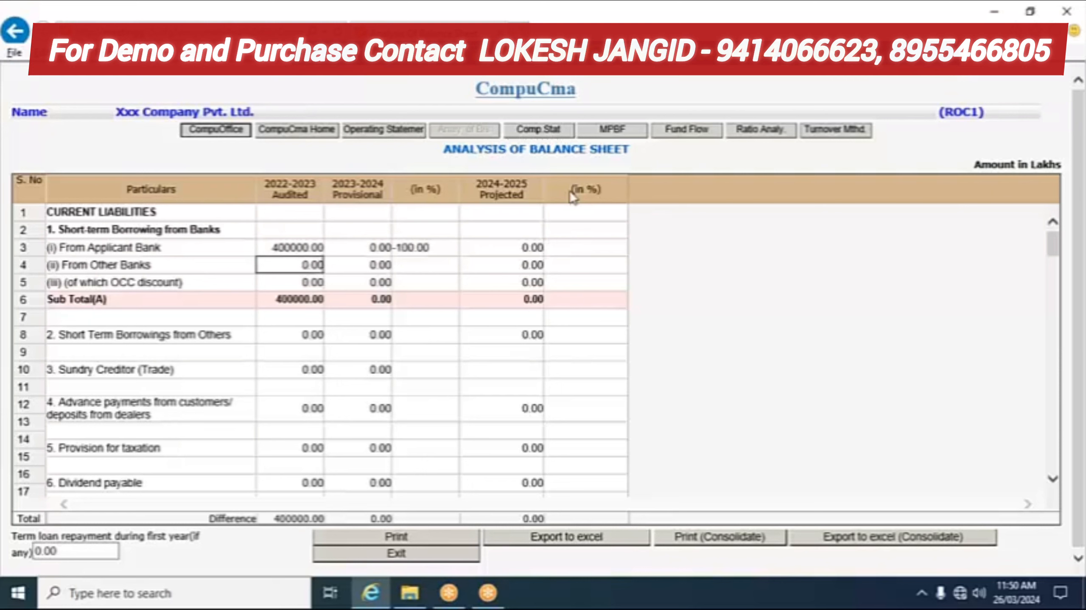
{"action": "type", "text": "2000"}
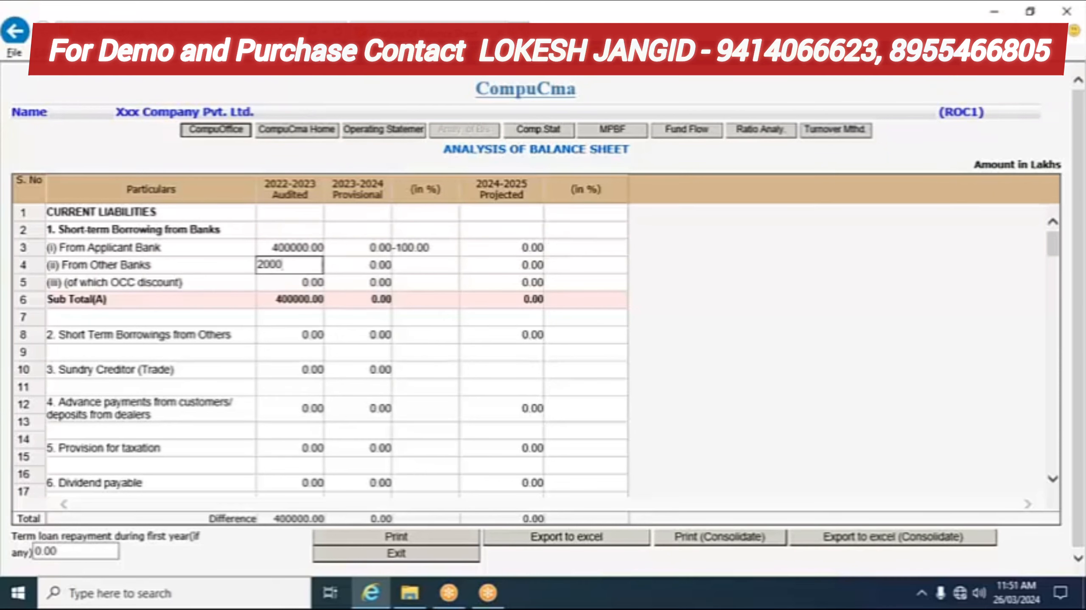
{"action": "type", "text": "00"}
{"action": "key", "text": "Return"}
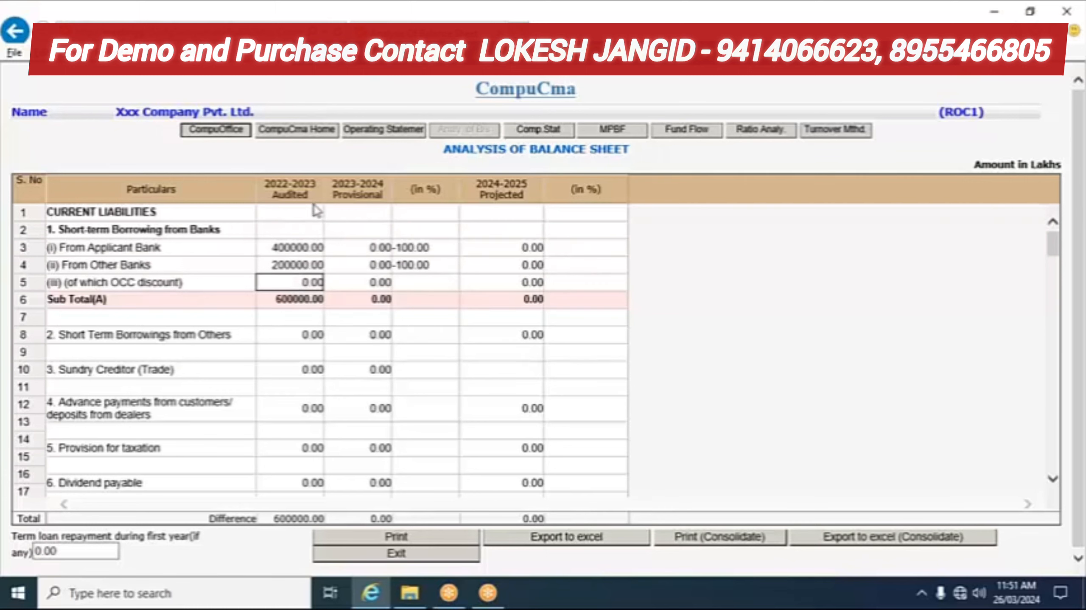
Step: Give From Applicant Bank a 10% rise, making its 2023-2024 amount 440000.00
{"action": "left_click", "coordinate": [369, 252]}
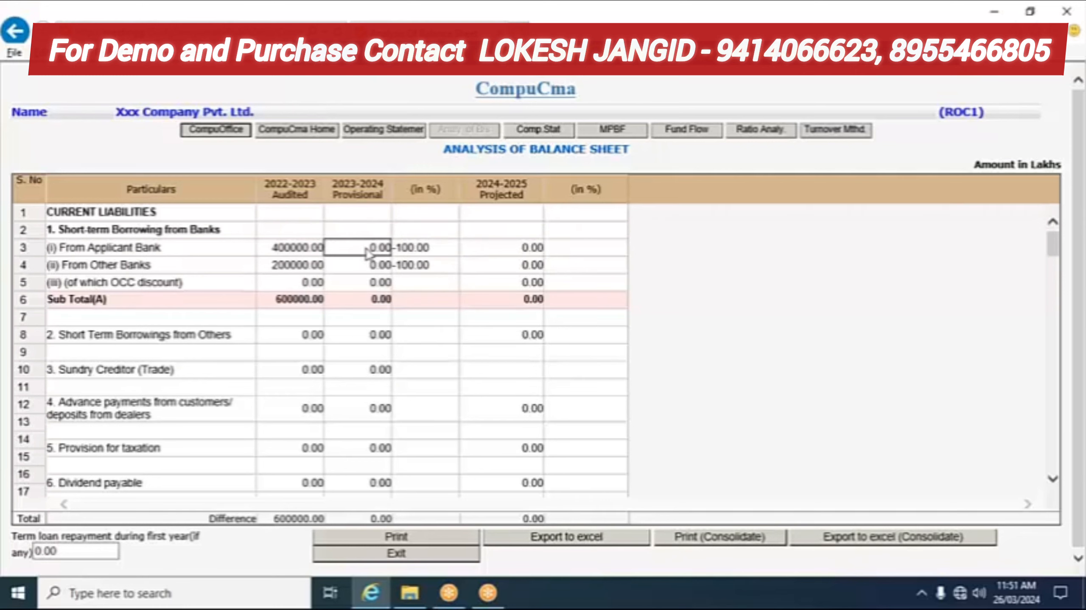
{"action": "left_click", "coordinate": [418, 253]}
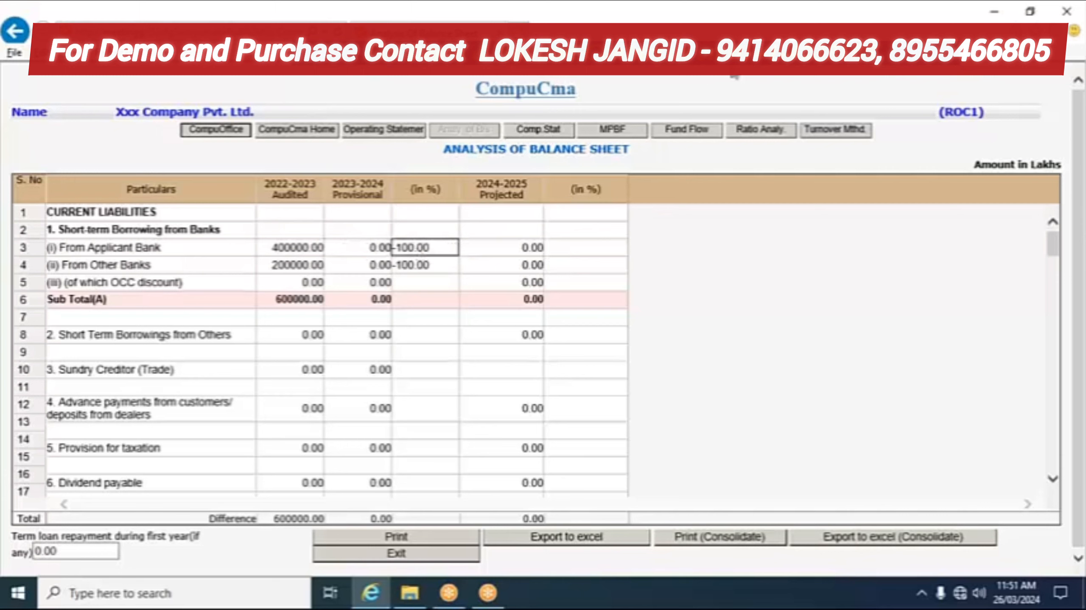
{"action": "type", "text": "10"}
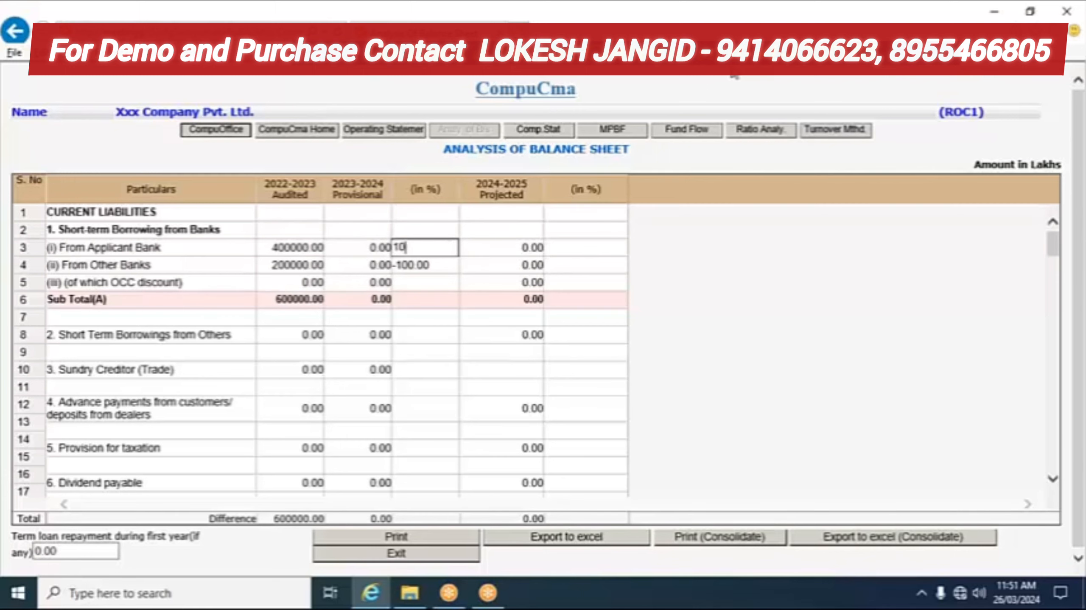
{"action": "key", "text": "Return"}
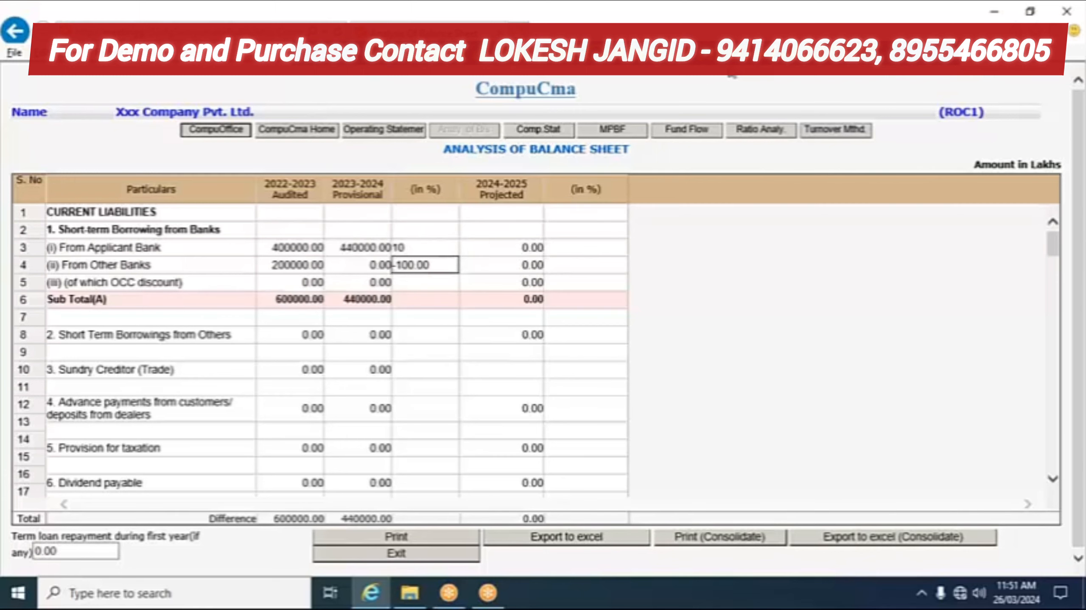
{"action": "left_click", "coordinate": [362, 252]}
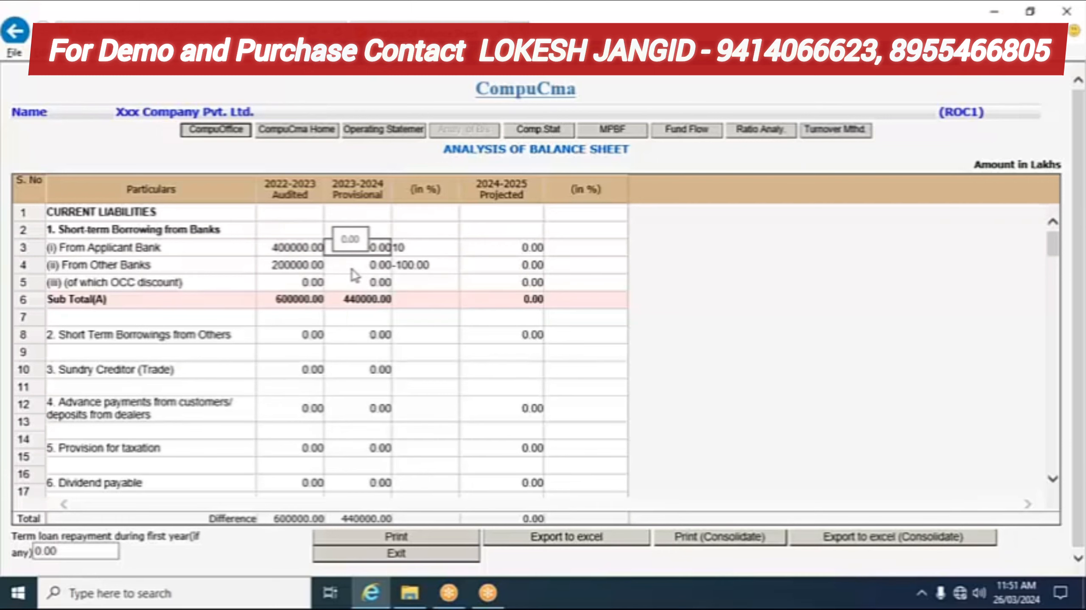
{"action": "left_click", "coordinate": [406, 268]}
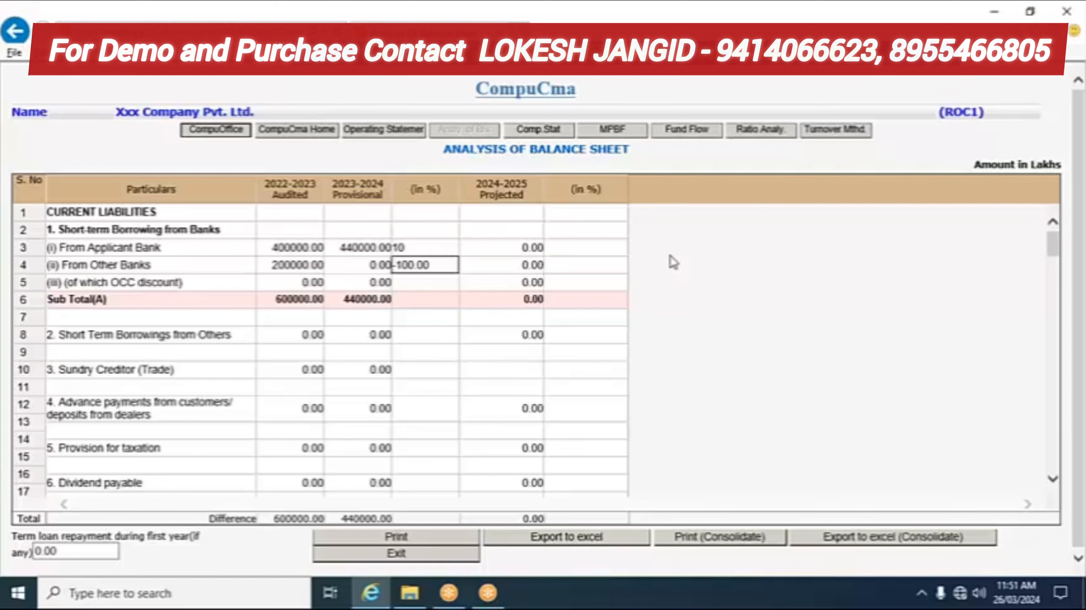
Step: Replace the From Other Banks 2023-2024 change of -100 with -25%, giving 150000.00
{"action": "key", "text": "BackSpace"}
{"action": "type", "text": "-25"}
{"action": "key", "text": "Return"}
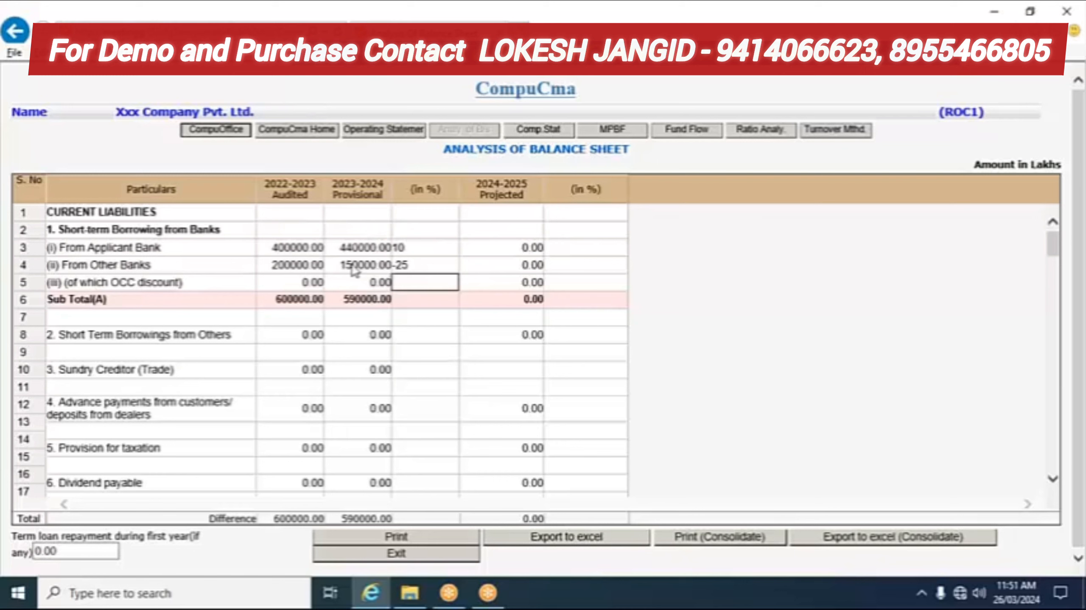
Step: Set the 2024-2025 projected changes to -25% for the applicant bank and 10% for other banks
{"action": "left_click", "coordinate": [574, 249]}
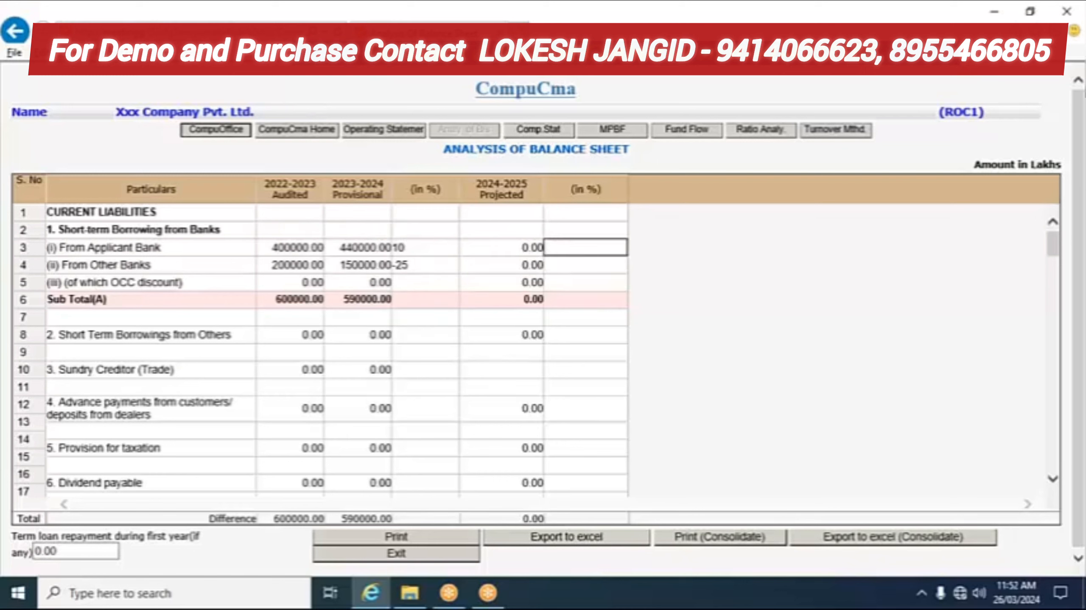
{"action": "type", "text": "-25"}
{"action": "key", "text": "Return"}
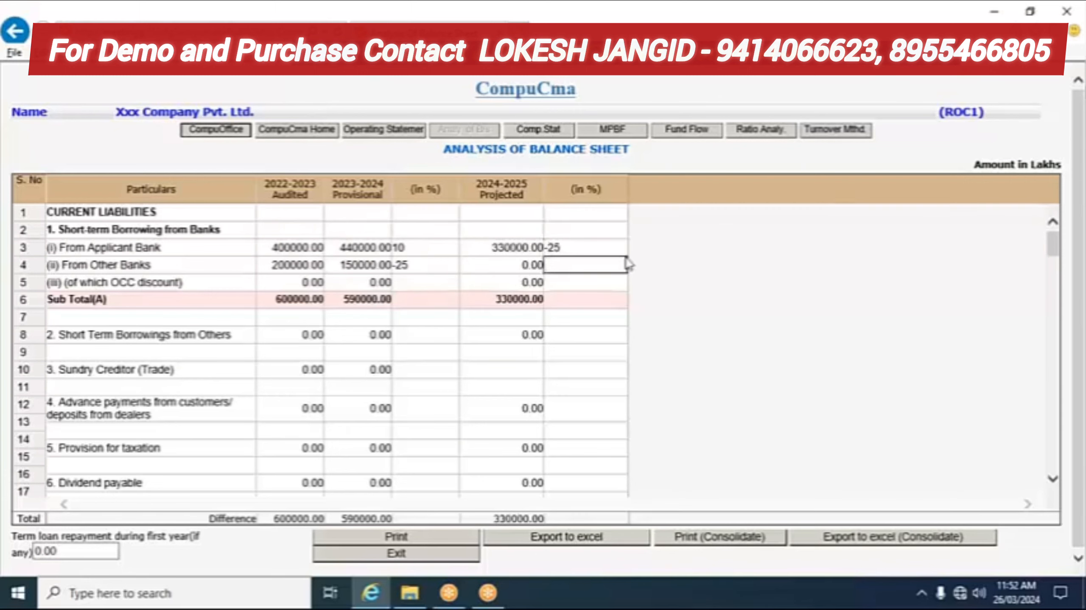
{"action": "type", "text": "10"}
{"action": "key", "text": "Return"}
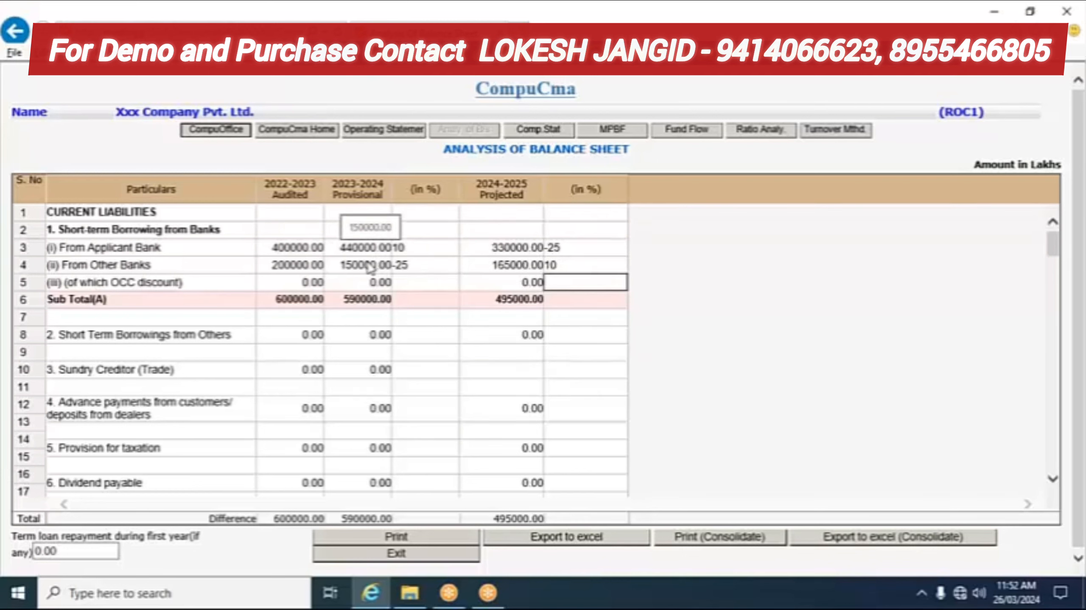
Step: Review the other current liabilities, then exit the balance sheet, triggering the difference warning
{"action": "scroll", "coordinate": [367, 273], "scroll_direction": "down", "scroll_amount": 2}
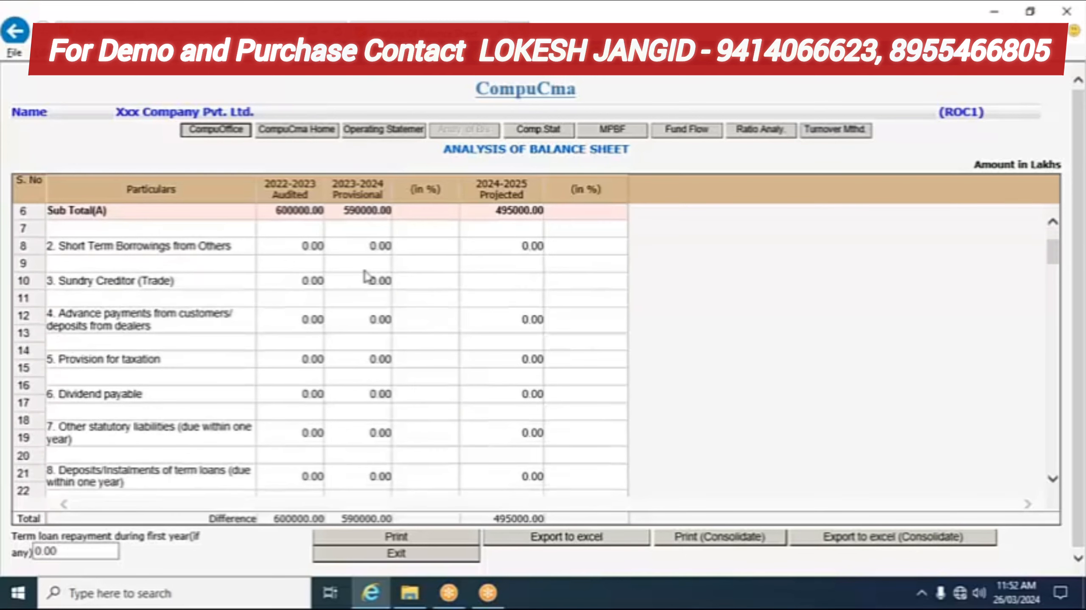
{"action": "scroll", "coordinate": [366, 277], "scroll_direction": "down", "scroll_amount": 2}
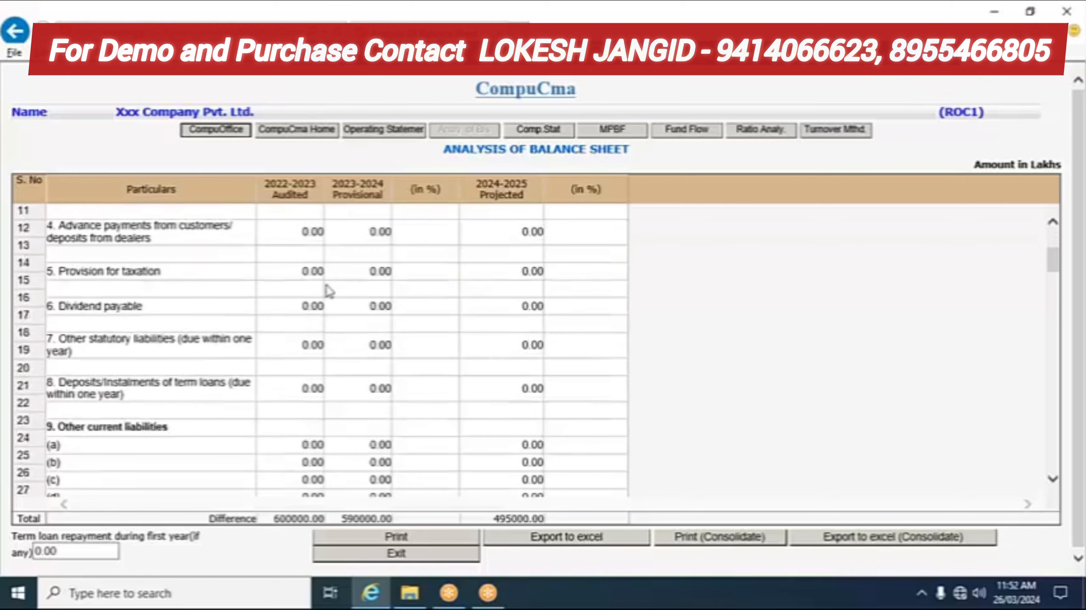
{"action": "scroll", "coordinate": [194, 307], "scroll_direction": "down", "scroll_amount": 2}
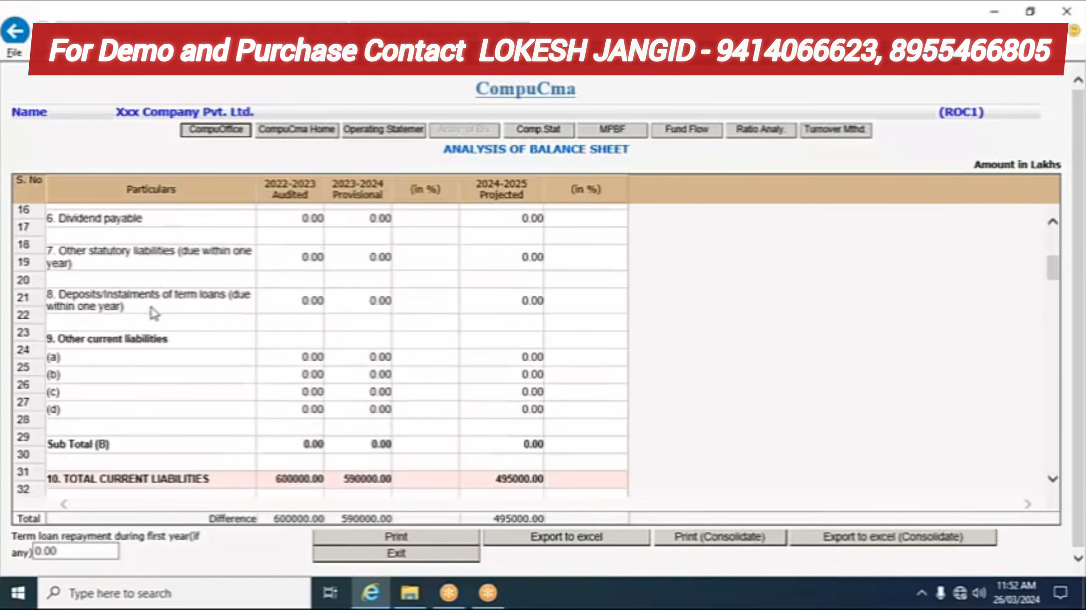
{"action": "left_click", "coordinate": [120, 358]}
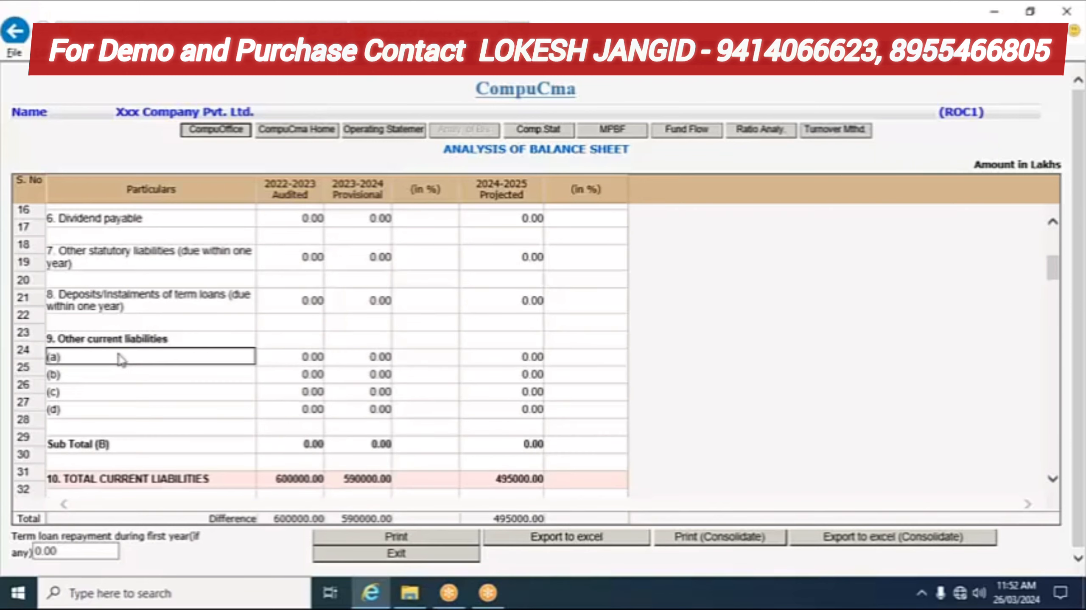
{"action": "scroll", "coordinate": [138, 361], "scroll_direction": "down", "scroll_amount": 6}
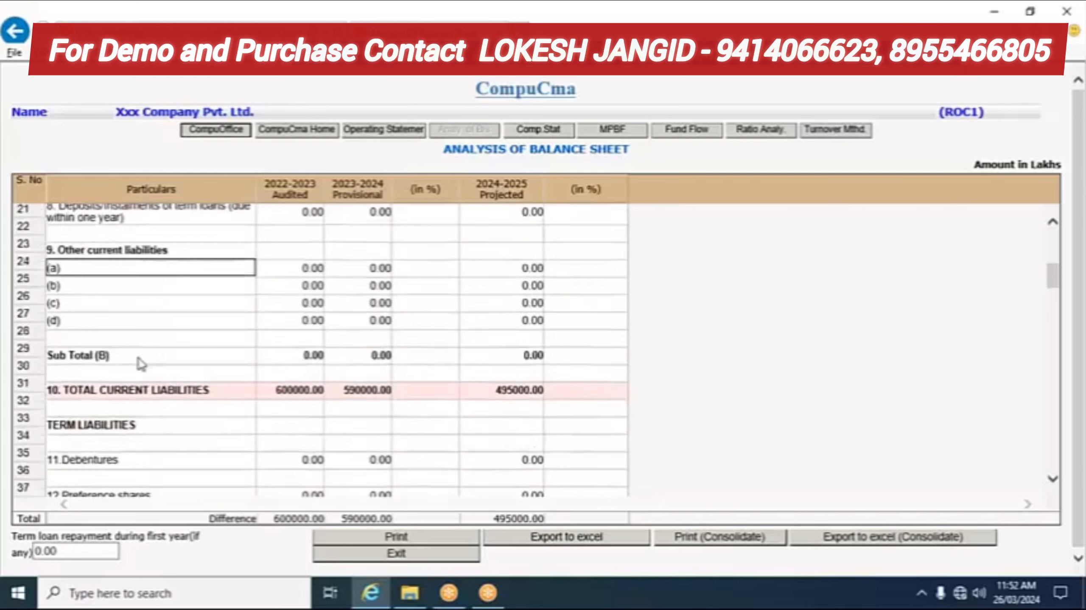
{"action": "scroll", "coordinate": [143, 369], "scroll_direction": "down", "scroll_amount": 2}
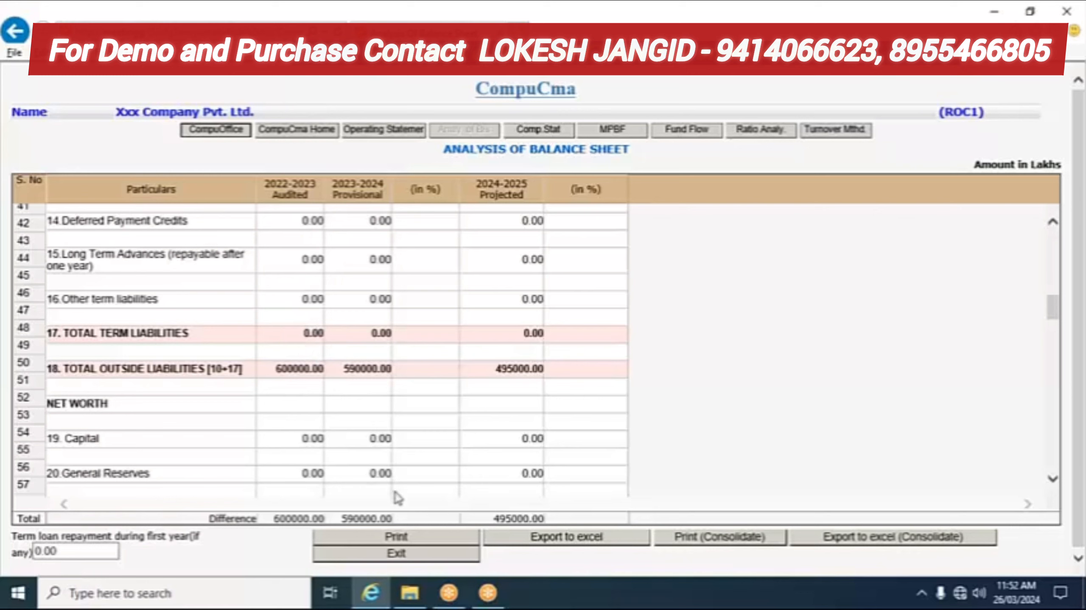
{"action": "left_click", "coordinate": [400, 555]}
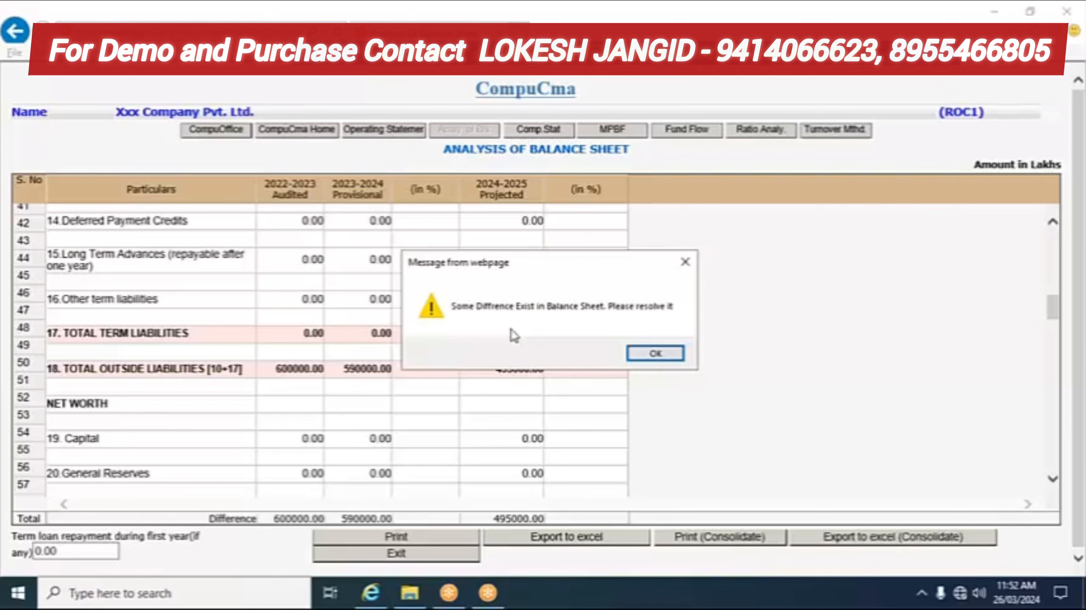
Step: Click OK on the balance-sheet difference warning
{"action": "left_click", "coordinate": [666, 360]}
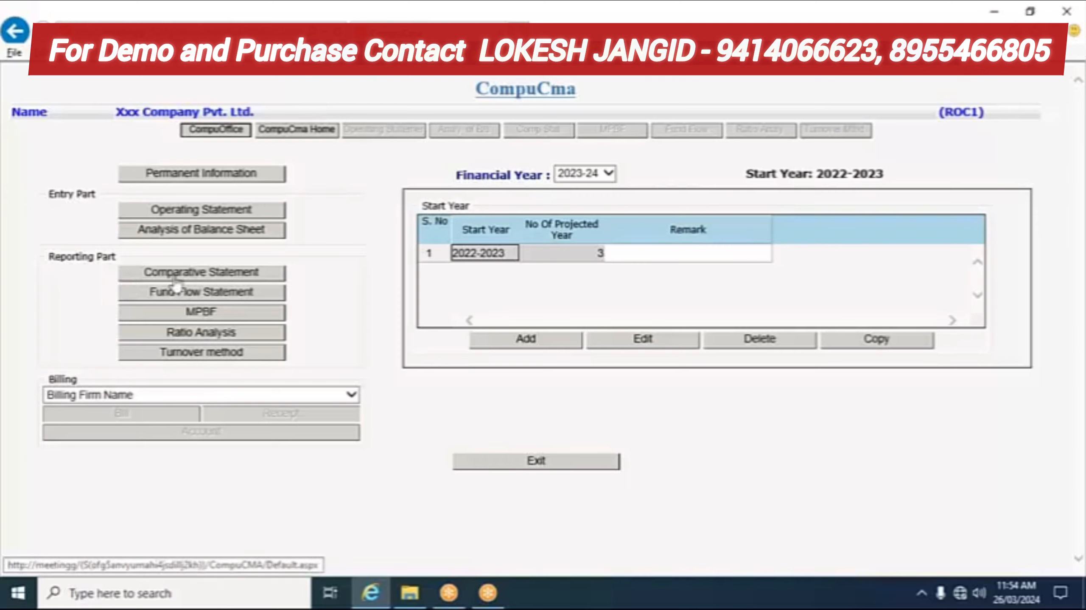
Step: Open Analysis of Balance Sheet under Entry Part and scroll down to the bank-borrowing totals
{"action": "left_click", "coordinate": [173, 241]}
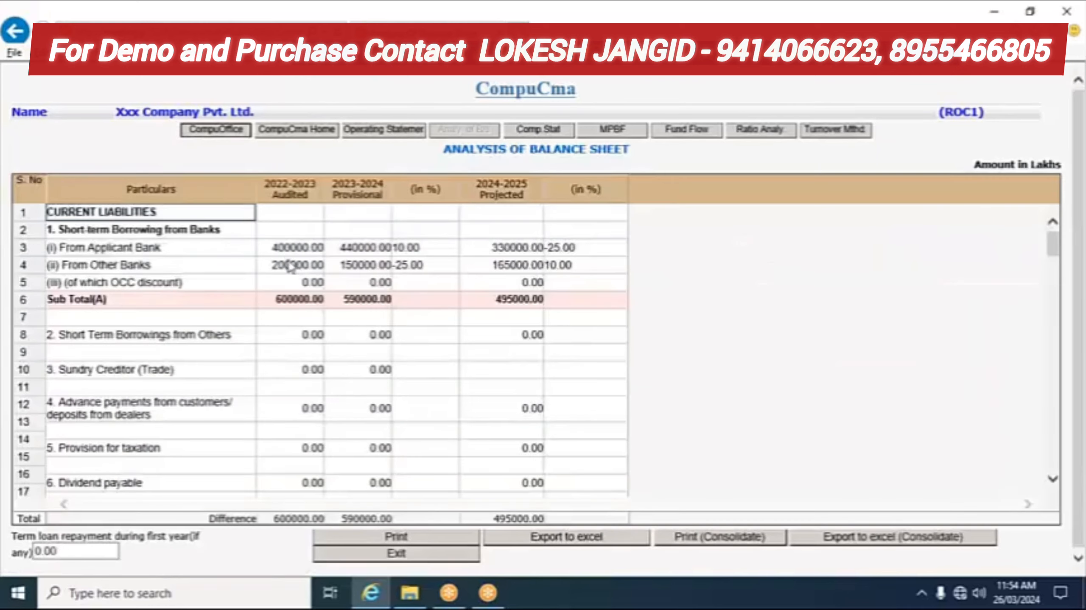
{"action": "scroll", "coordinate": [282, 278], "scroll_direction": "down", "scroll_amount": 3}
{"action": "scroll", "coordinate": [378, 523], "scroll_direction": "down", "scroll_amount": 1}
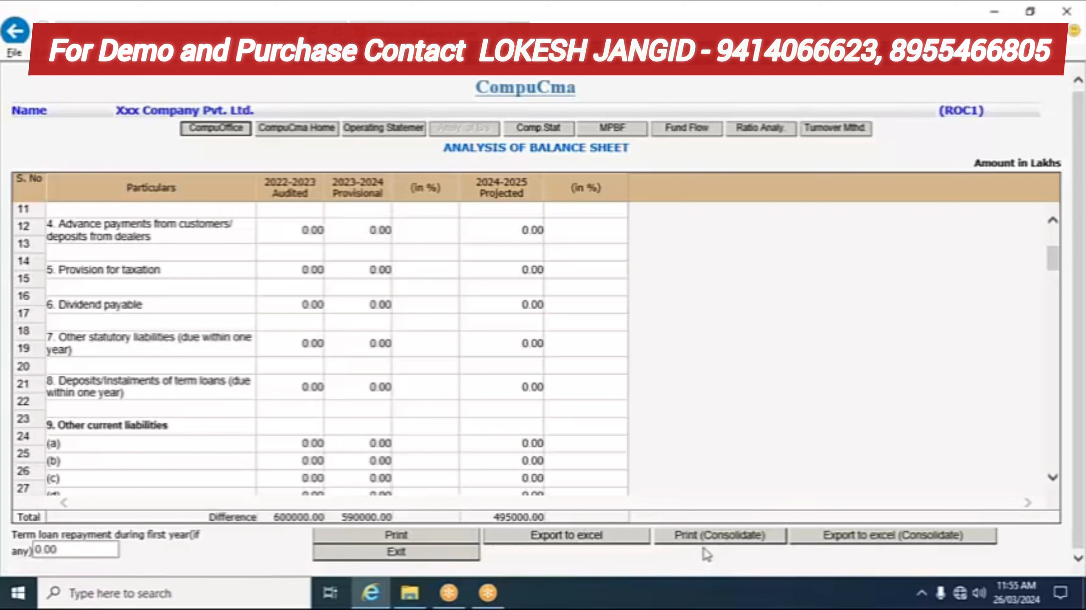
Step: Print the consolidated balance sheet and open the downloaded BalanceSheet.rtf
{"action": "left_click", "coordinate": [704, 547]}
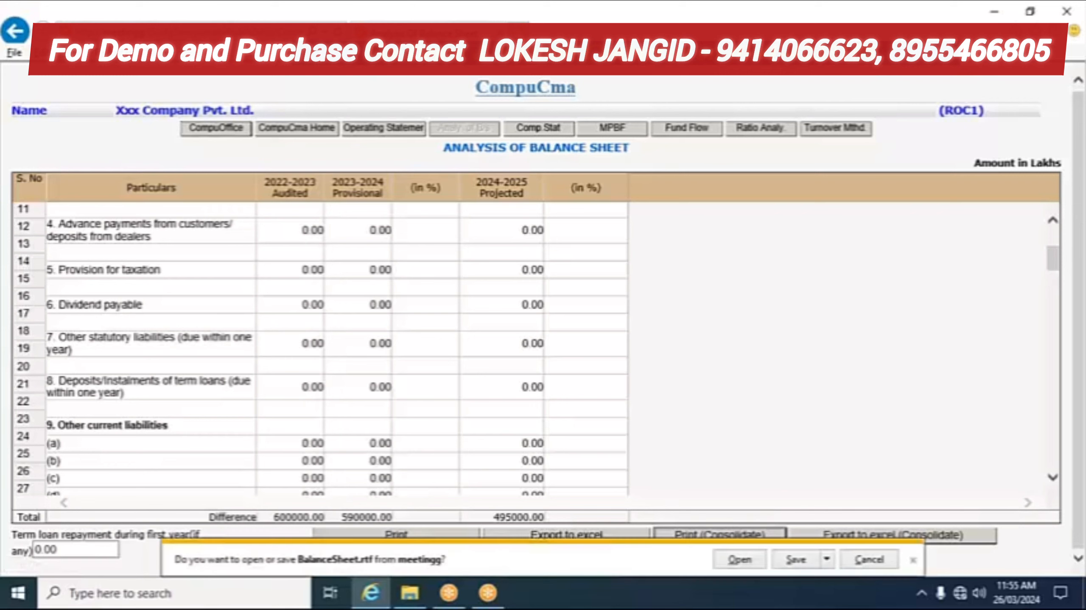
{"action": "left_click", "coordinate": [743, 565]}
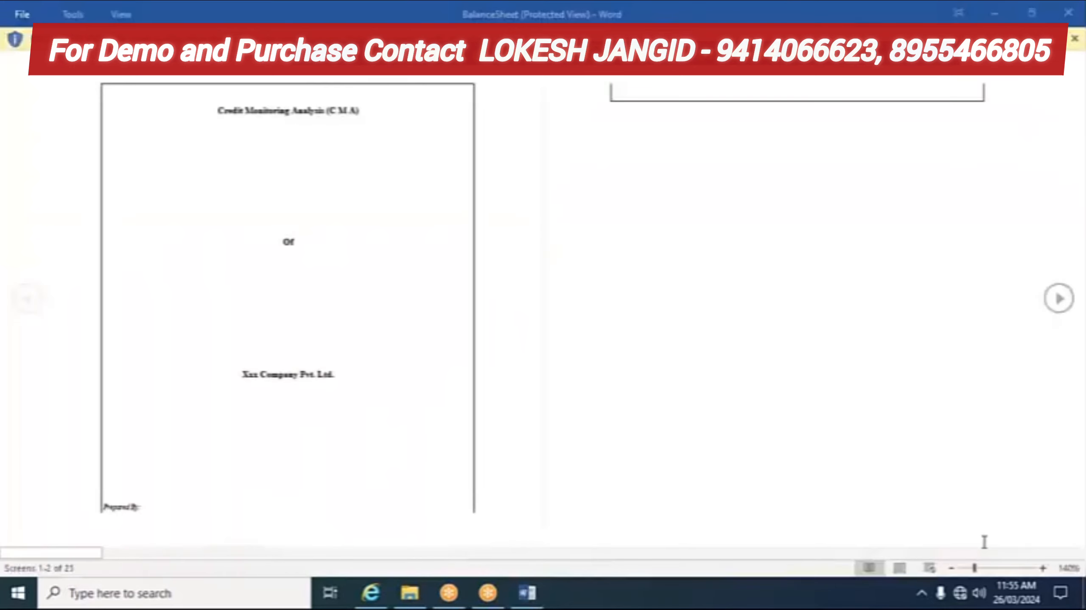
Step: Read through BalanceSheet.rtf in normal view down to the Turnover Method table, then return to CompuCma
{"action": "left_click", "coordinate": [900, 567]}
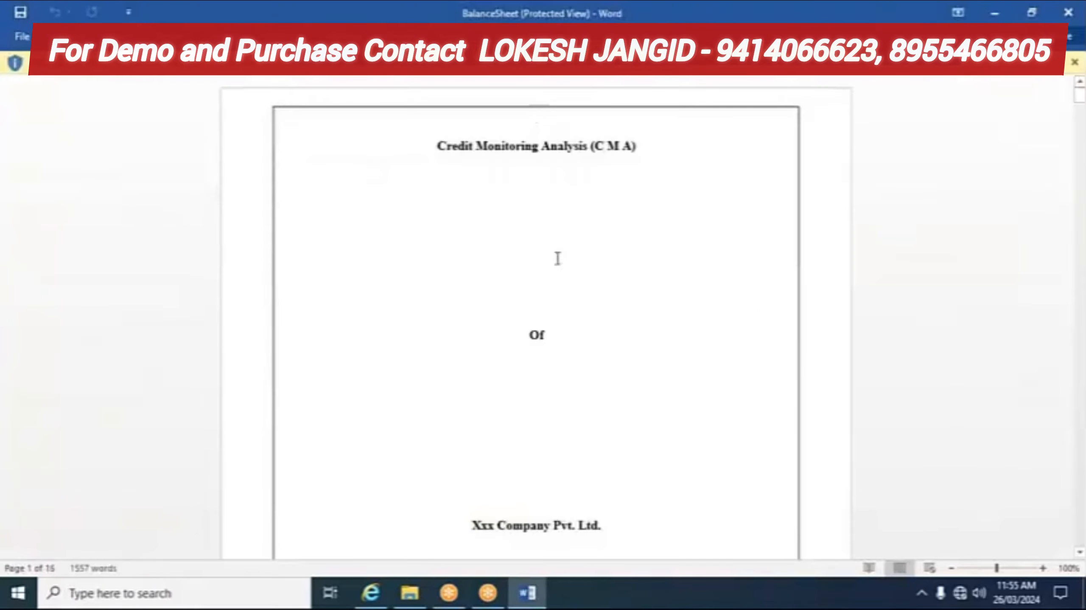
{"action": "scroll", "coordinate": [554, 251], "scroll_direction": "down", "scroll_amount": 8}
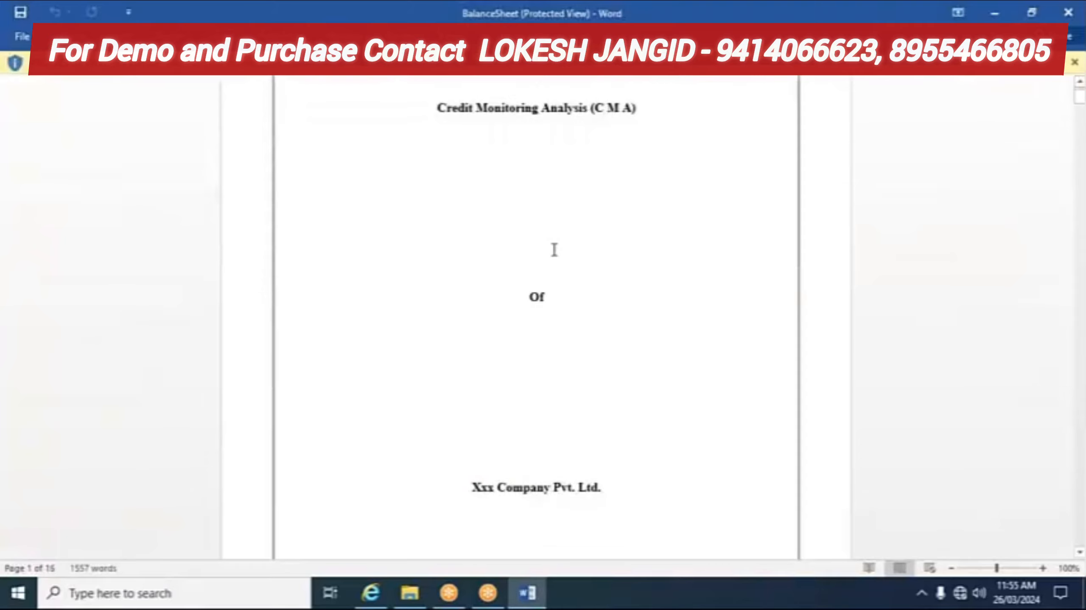
{"action": "scroll", "coordinate": [554, 255], "scroll_direction": "down", "scroll_amount": 10}
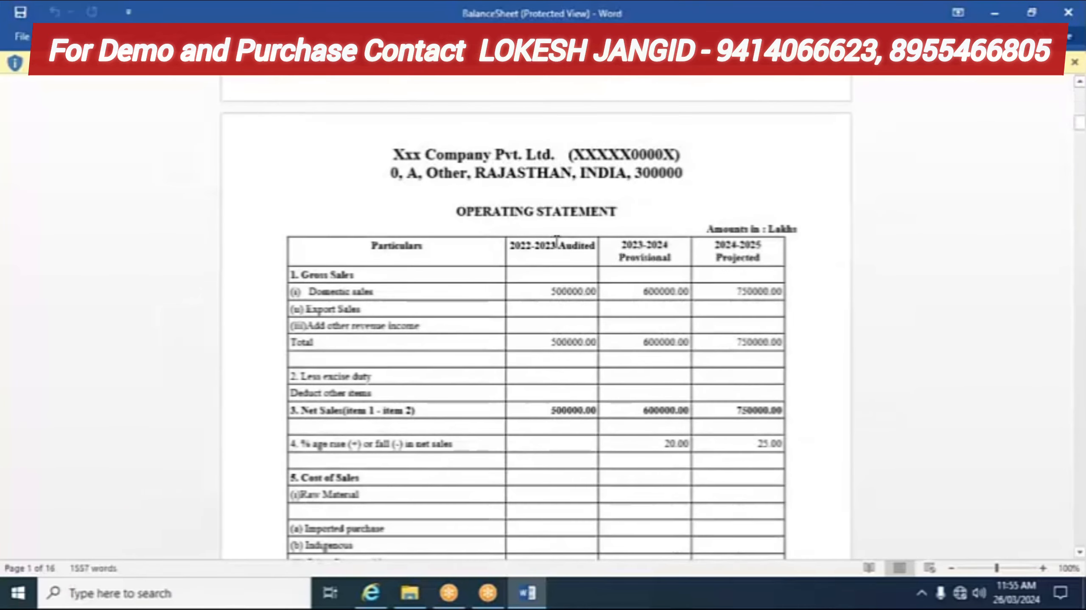
{"action": "scroll", "coordinate": [555, 254], "scroll_direction": "down", "scroll_amount": 6}
{"action": "scroll", "coordinate": [552, 260], "scroll_direction": "down", "scroll_amount": 14}
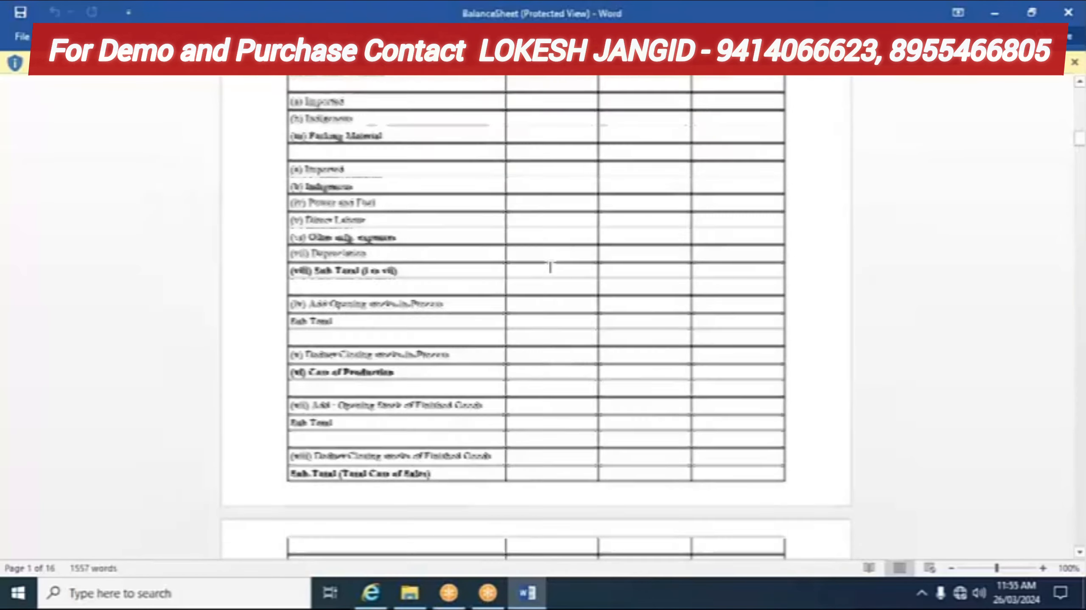
{"action": "scroll", "coordinate": [549, 268], "scroll_direction": "down", "scroll_amount": 15}
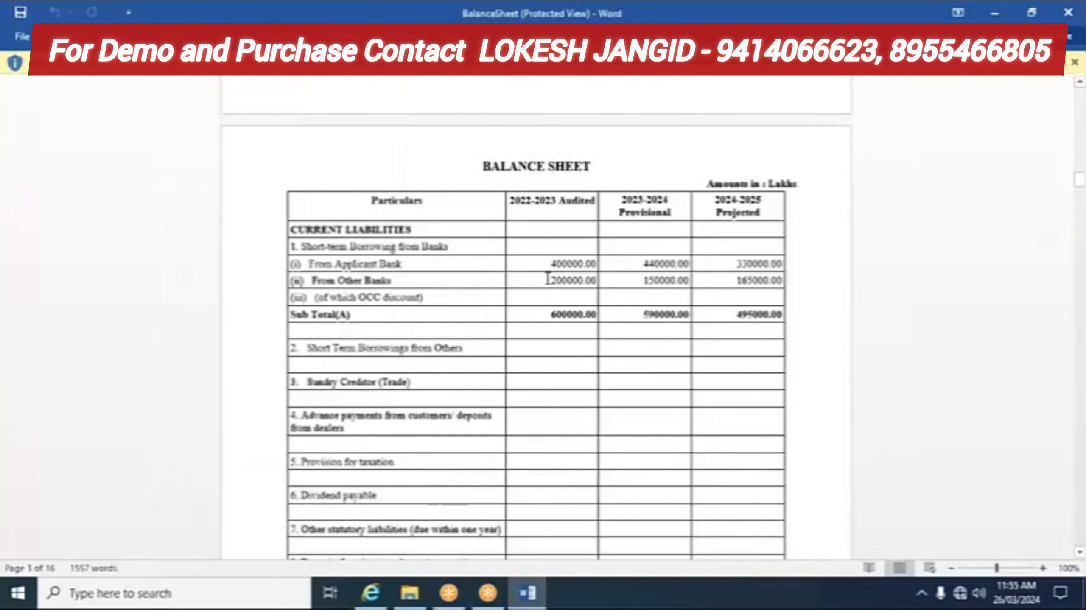
{"action": "scroll", "coordinate": [548, 279], "scroll_direction": "down", "scroll_amount": 4}
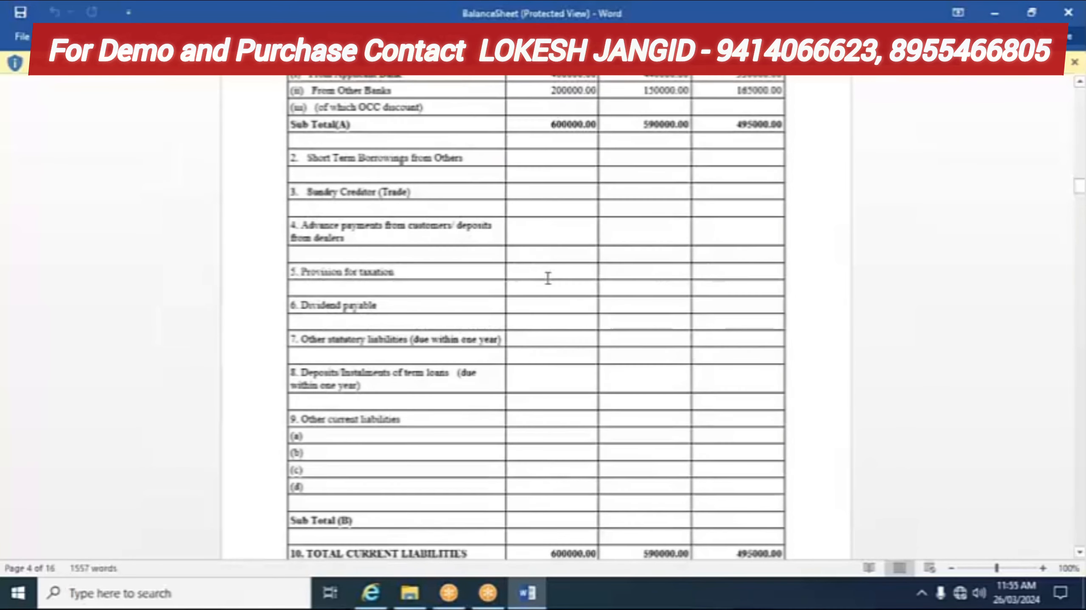
{"action": "scroll", "coordinate": [548, 278], "scroll_direction": "up", "scroll_amount": 4}
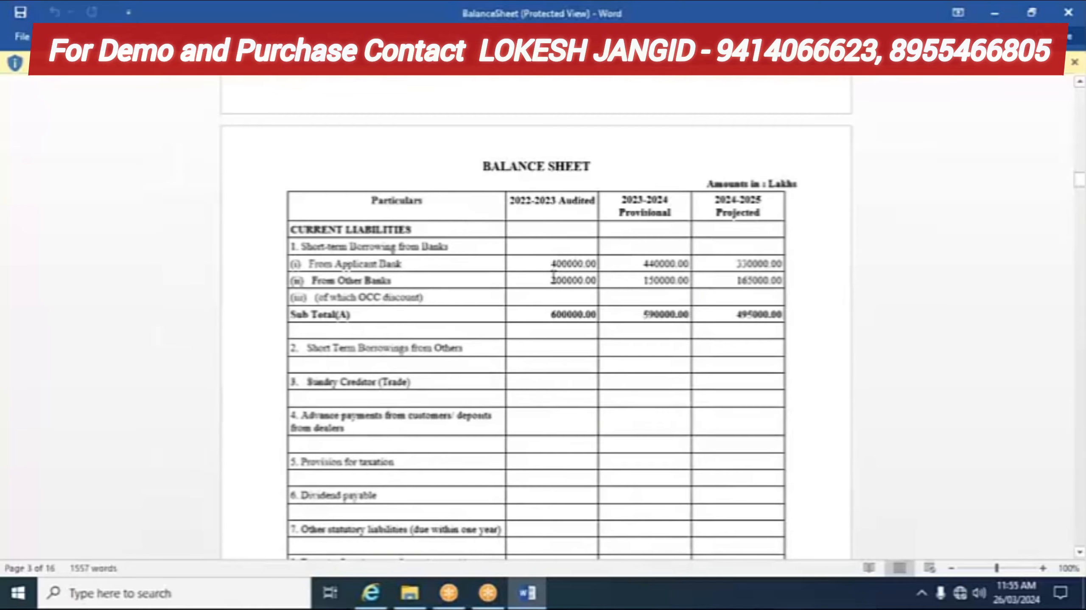
{"action": "scroll", "coordinate": [553, 277], "scroll_direction": "down", "scroll_amount": 7}
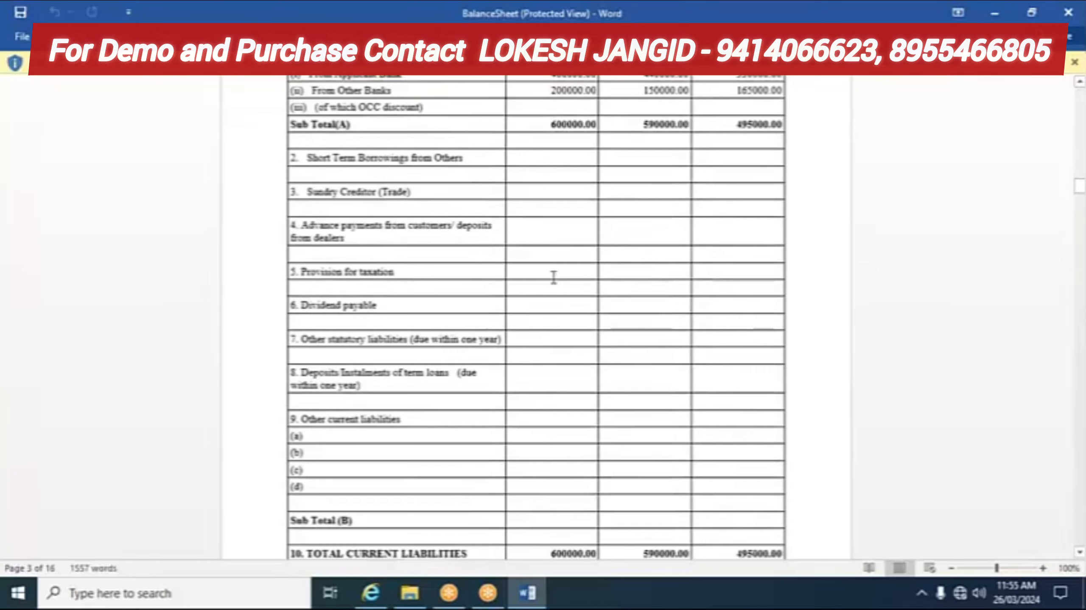
{"action": "scroll", "coordinate": [551, 278], "scroll_direction": "down", "scroll_amount": 17}
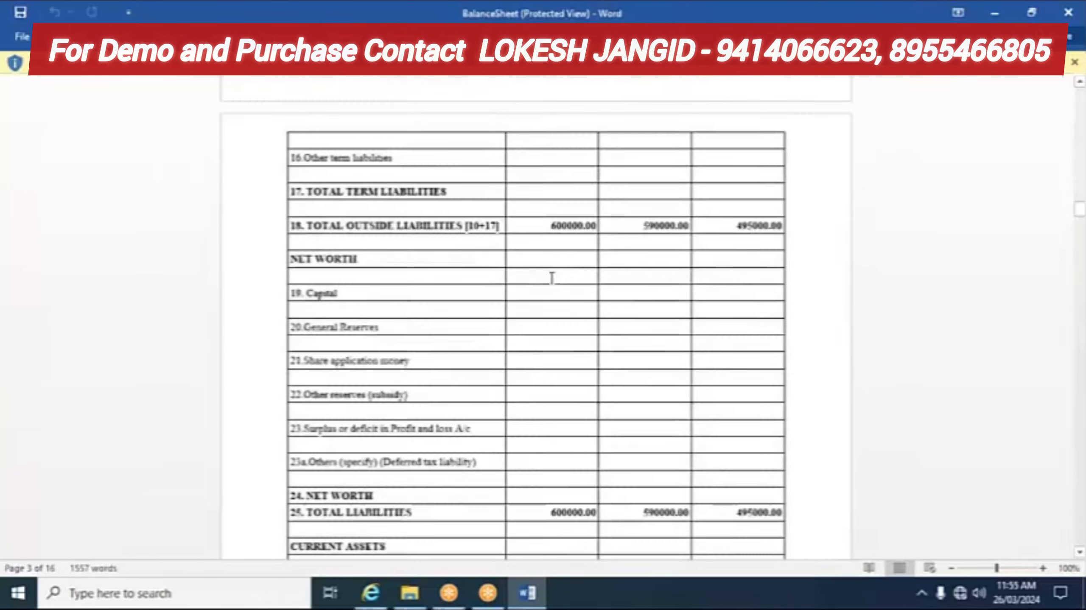
{"action": "scroll", "coordinate": [549, 279], "scroll_direction": "down", "scroll_amount": 17}
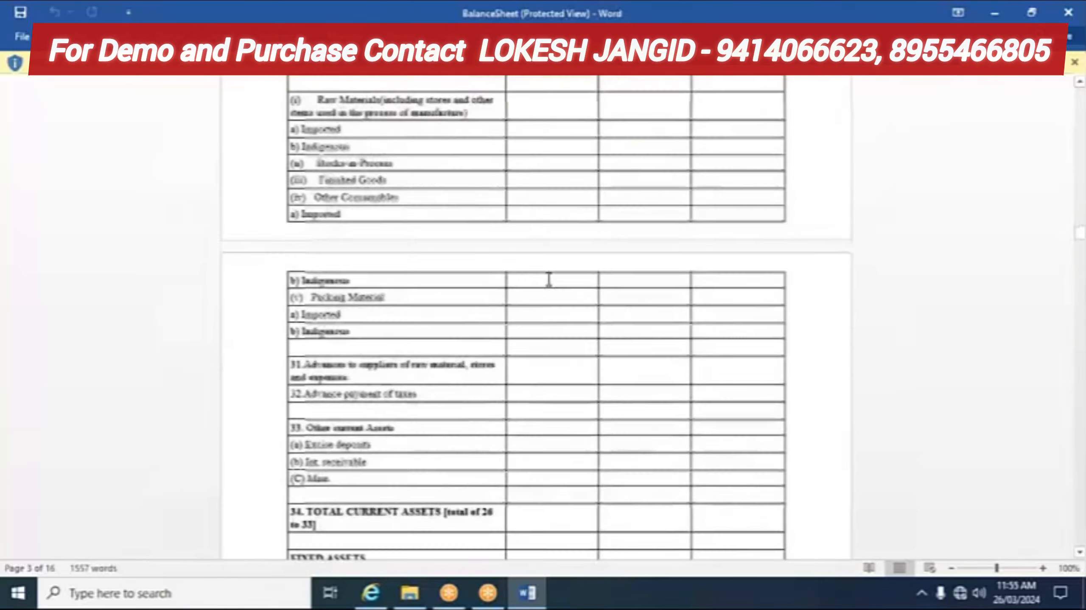
{"action": "scroll", "coordinate": [548, 279], "scroll_direction": "down", "scroll_amount": 17}
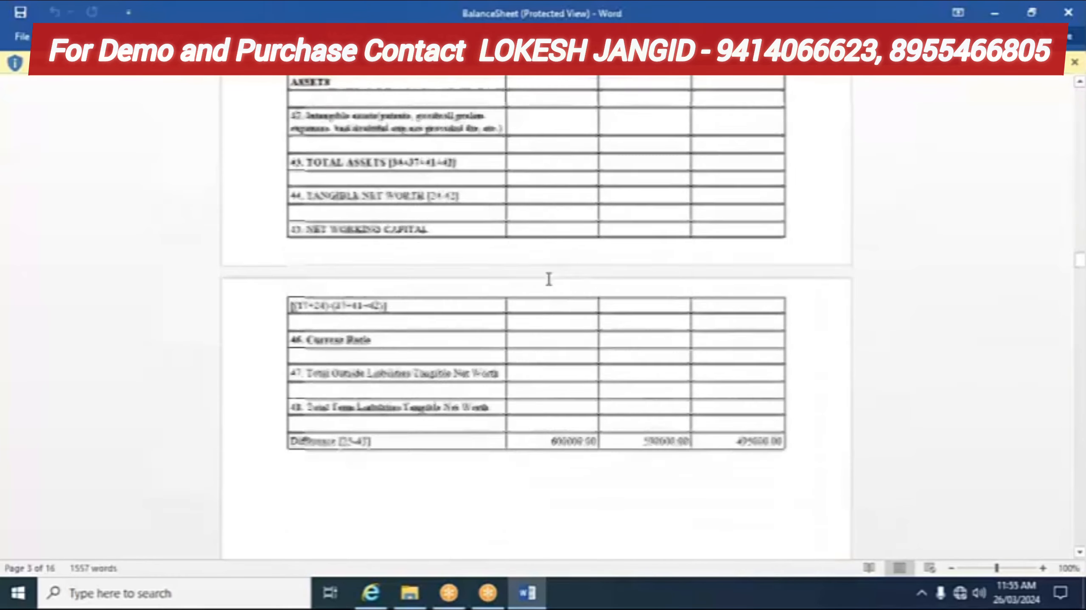
{"action": "scroll", "coordinate": [549, 279], "scroll_direction": "down", "scroll_amount": 17}
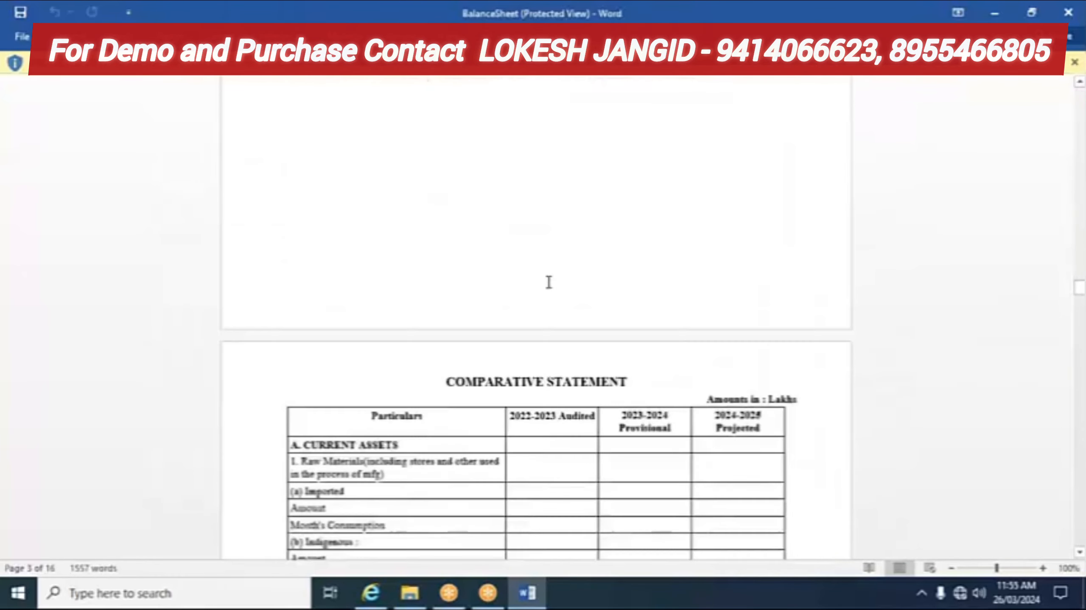
{"action": "scroll", "coordinate": [549, 282], "scroll_direction": "down", "scroll_amount": 15}
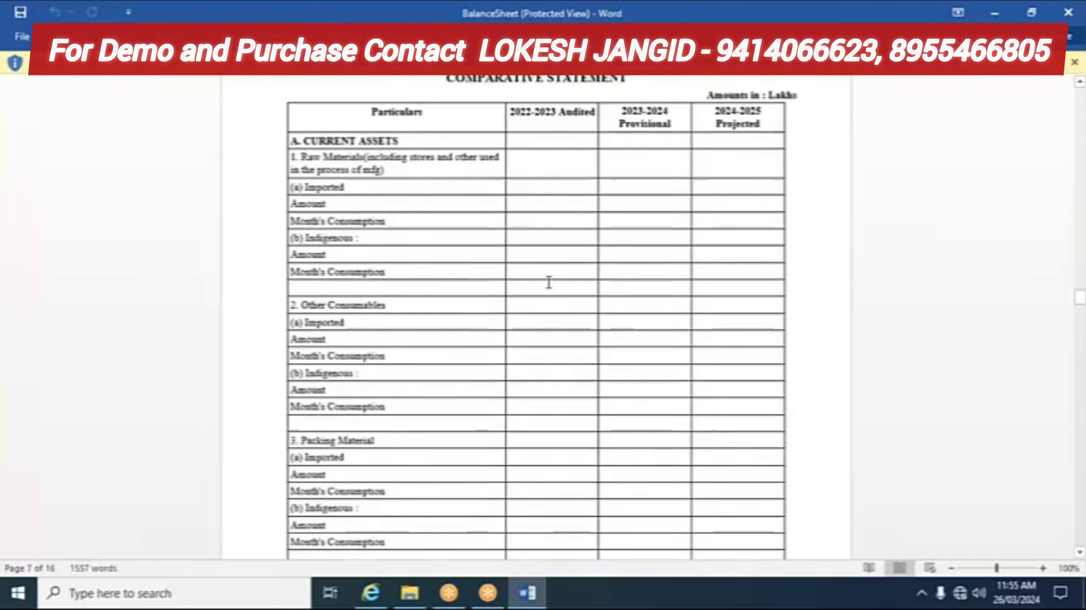
{"action": "scroll", "coordinate": [536, 316], "scroll_direction": "down", "scroll_amount": 15}
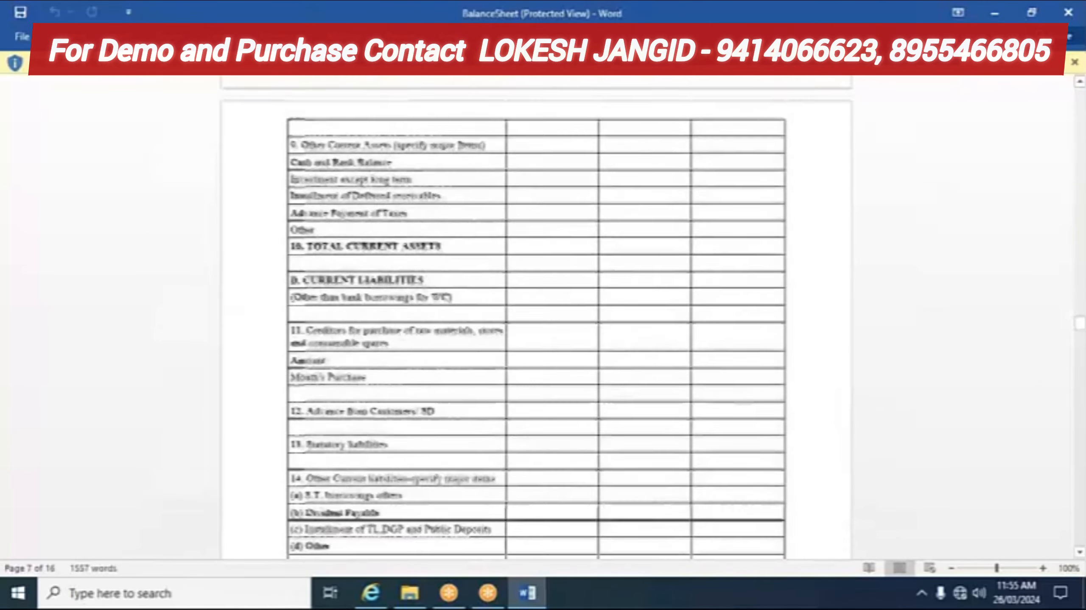
{"action": "scroll", "coordinate": [536, 316], "scroll_direction": "down", "scroll_amount": 7}
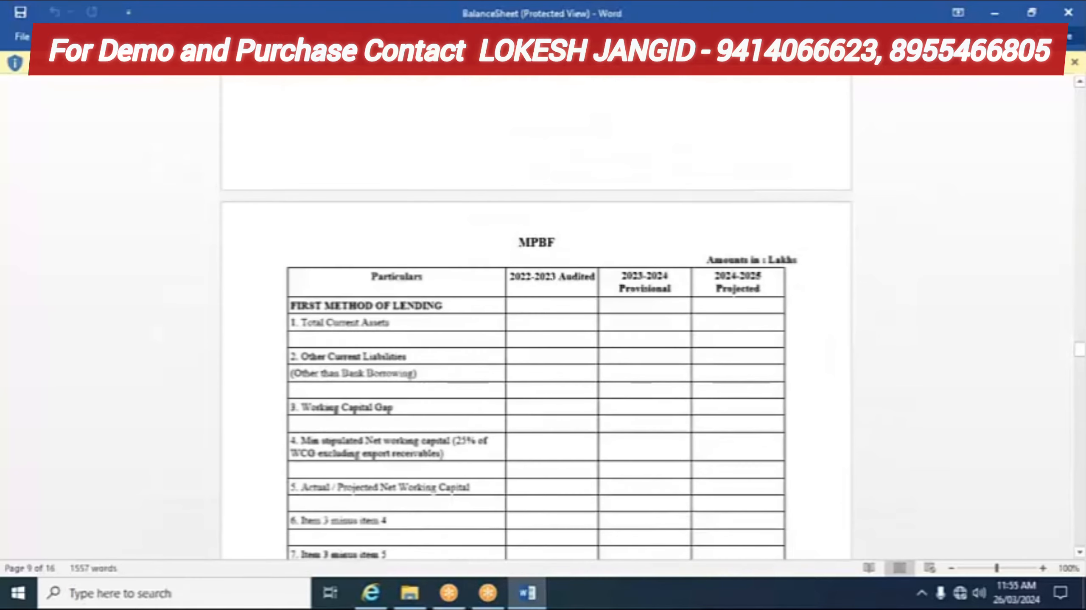
{"action": "scroll", "coordinate": [541, 289], "scroll_direction": "down", "scroll_amount": 10}
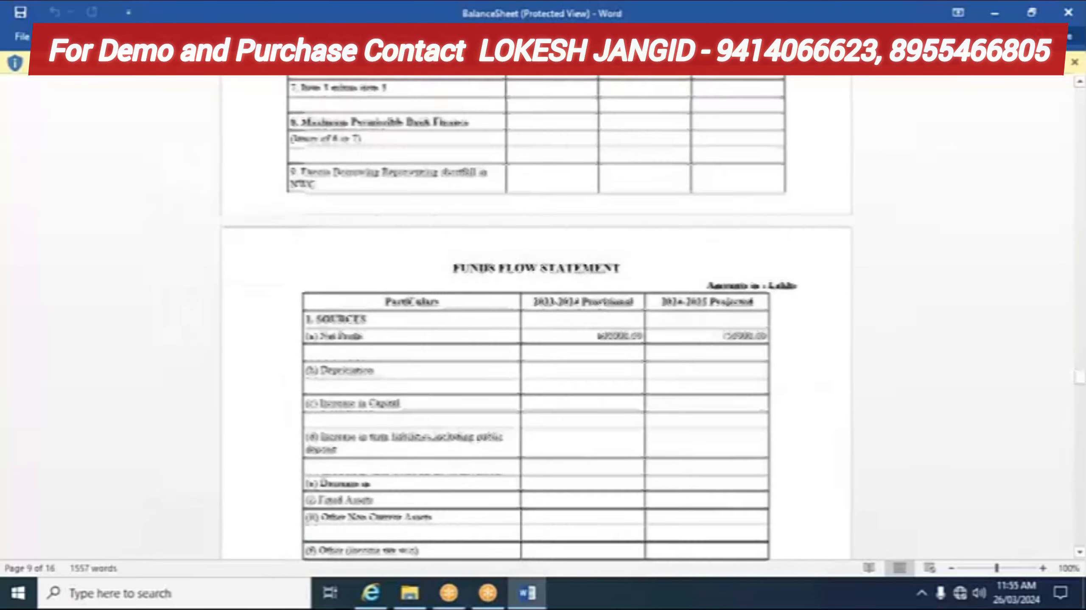
{"action": "scroll", "coordinate": [542, 289], "scroll_direction": "down", "scroll_amount": 12}
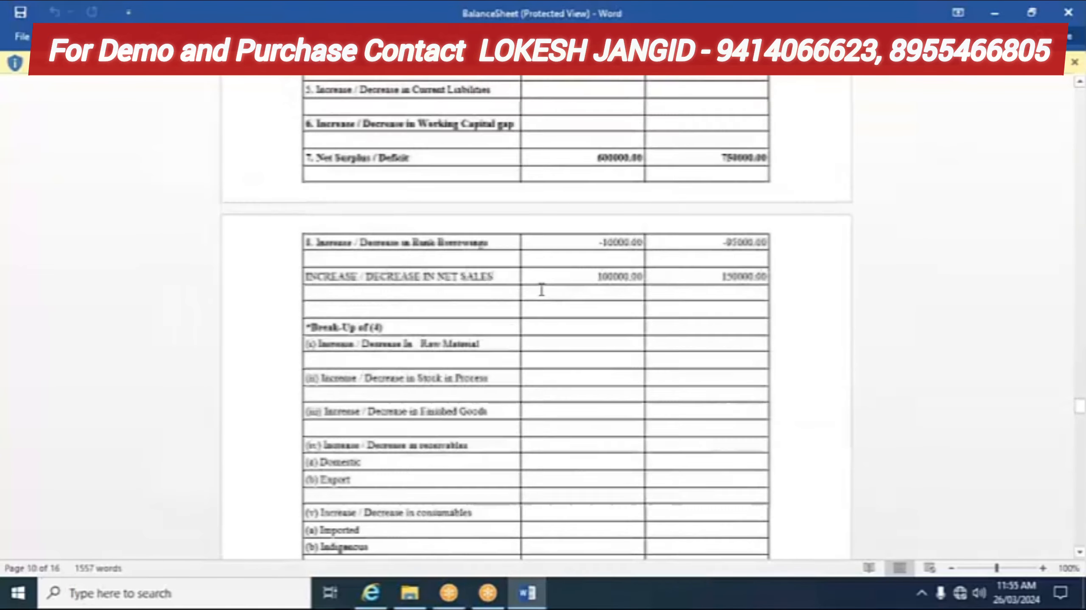
{"action": "scroll", "coordinate": [541, 290], "scroll_direction": "down", "scroll_amount": 10}
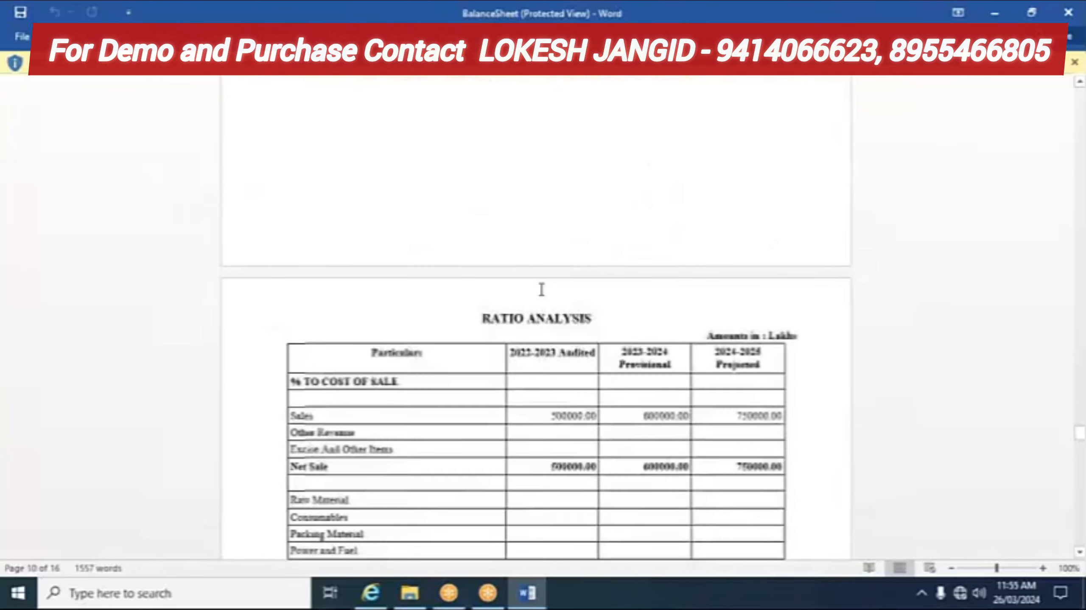
{"action": "scroll", "coordinate": [541, 282], "scroll_direction": "down", "scroll_amount": 12}
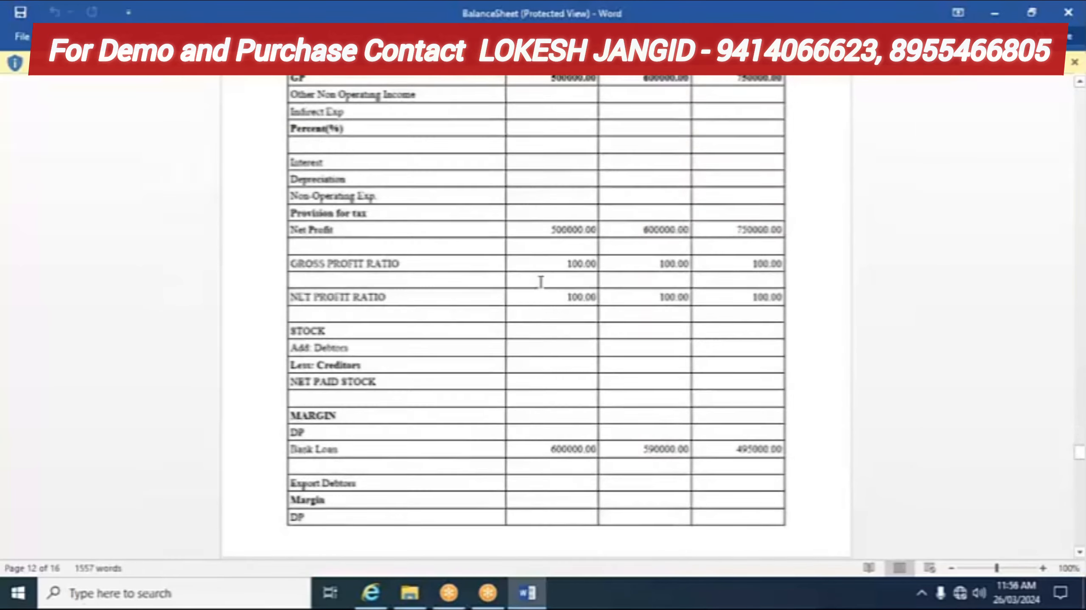
{"action": "scroll", "coordinate": [540, 282], "scroll_direction": "down", "scroll_amount": 10}
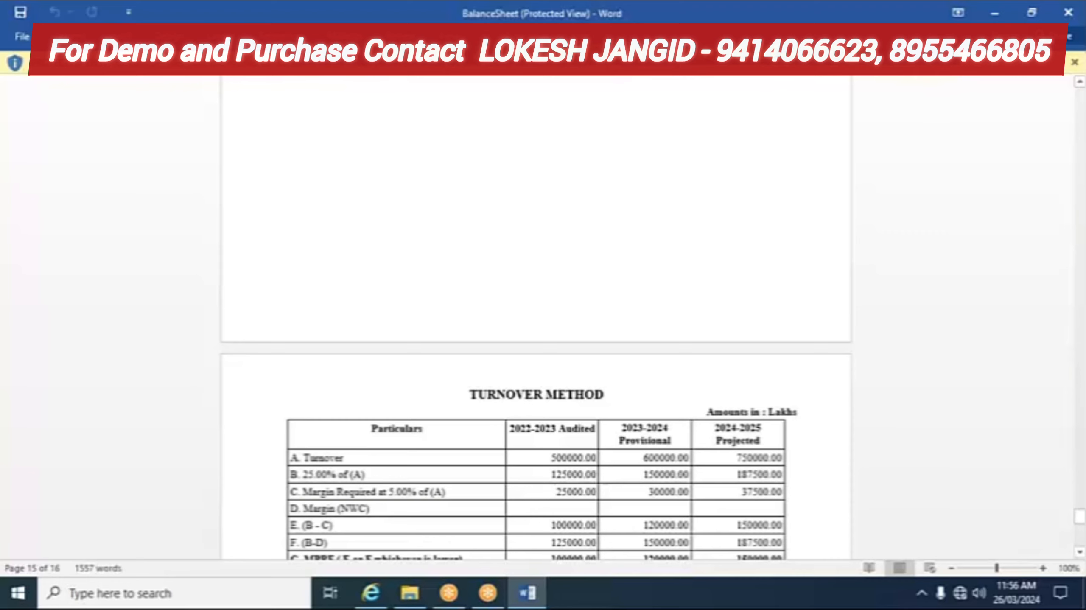
{"action": "left_click", "coordinate": [372, 597]}
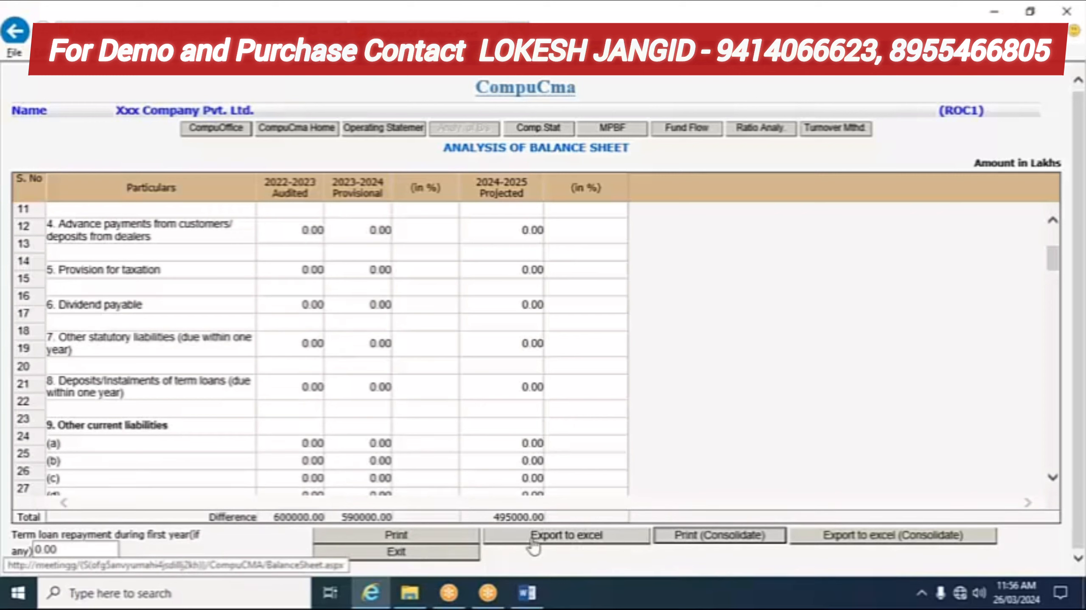
Step: Exit the Analysis of Balance Sheet and accept the difference warning with OK
{"action": "left_click", "coordinate": [428, 553]}
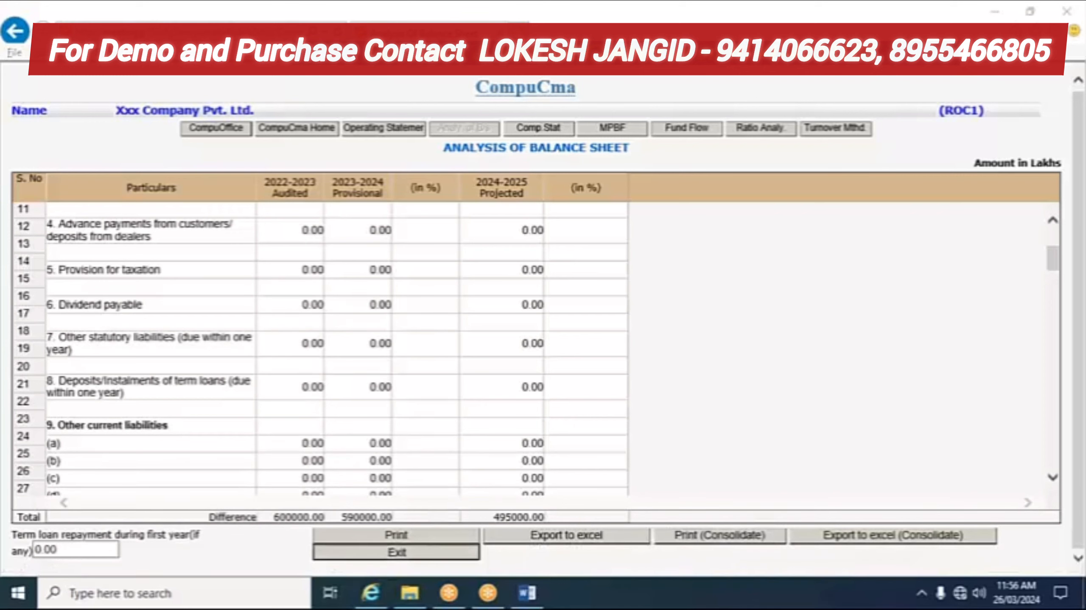
{"action": "left_click", "coordinate": [641, 358]}
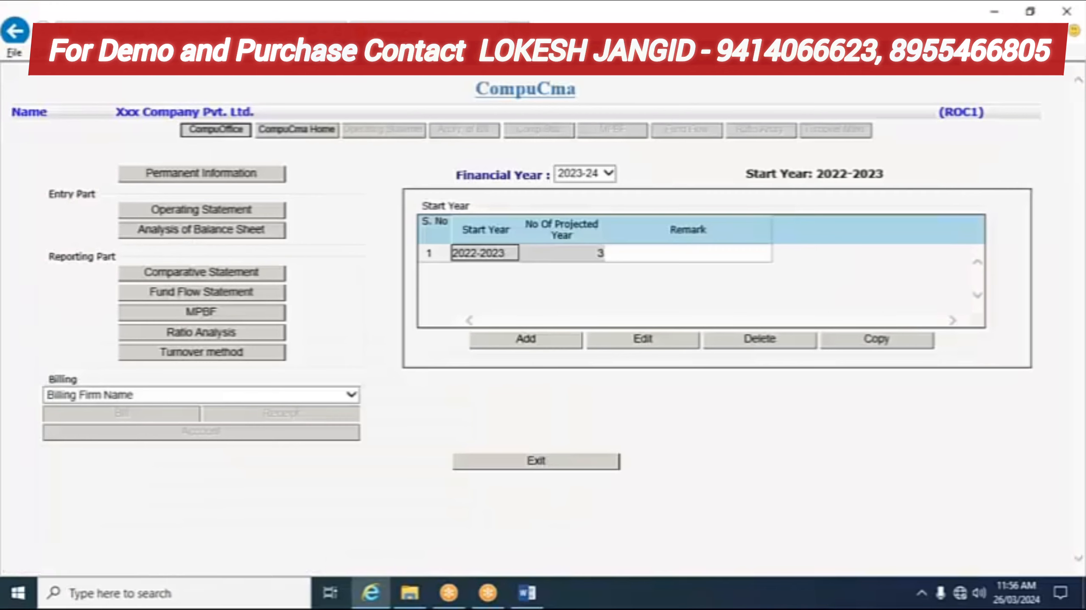
{"action": "left_click", "coordinate": [177, 358]}
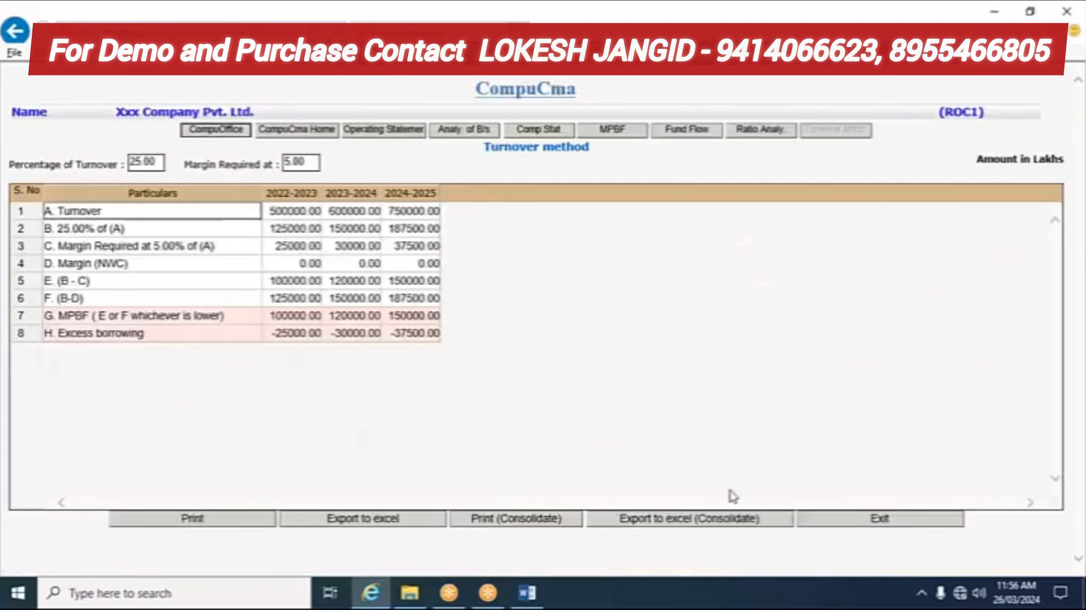
{"action": "left_click", "coordinate": [879, 521]}
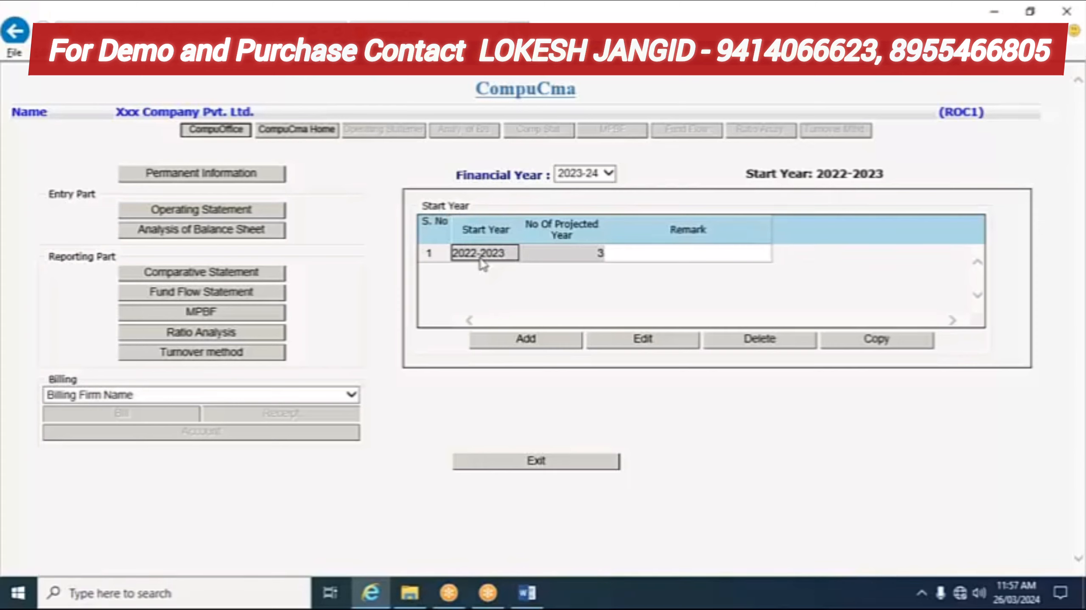
Step: Add a new CMA starting in 2020 for 4 years, generating years 2020-2021 to 2023-2024
{"action": "left_click", "coordinate": [526, 340]}
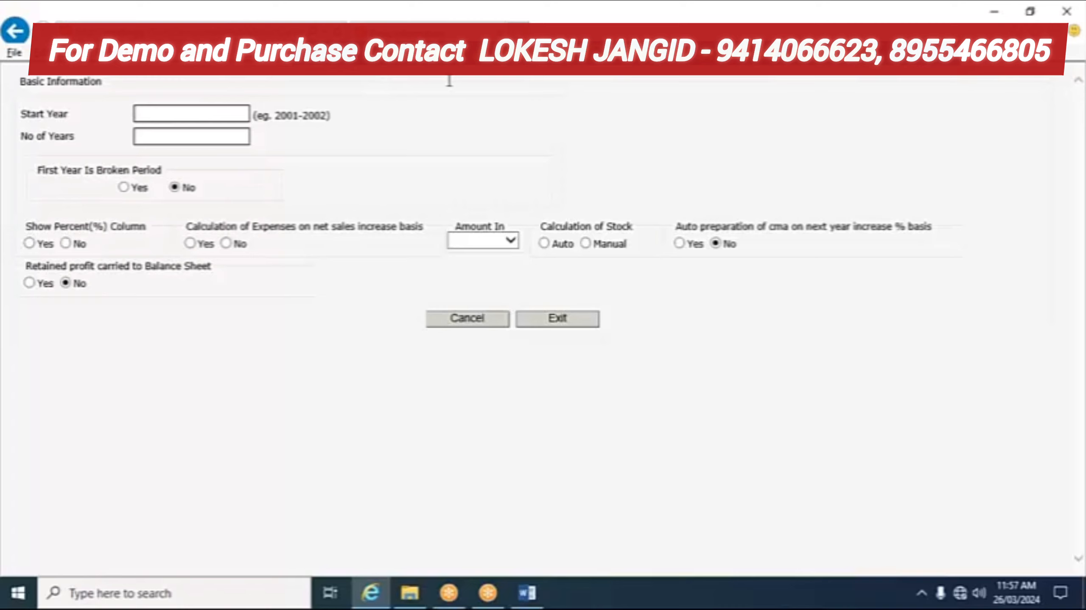
{"action": "type", "text": "2020"}
{"action": "left_click", "coordinate": [150, 137]}
{"action": "type", "text": "4"}
{"action": "key", "text": "Return"}
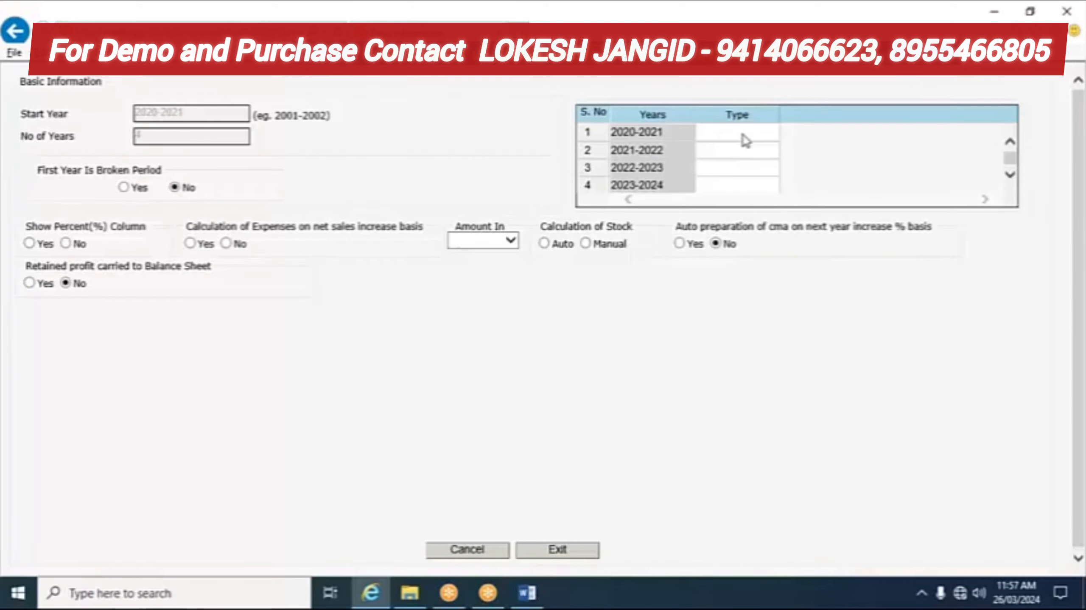
Step: Set Show Percent to Yes, Expenses to No, amounts in Rupees, and stock to Auto
{"action": "left_click", "coordinate": [745, 139]}
{"action": "left_click", "coordinate": [748, 154]}
{"action": "left_click", "coordinate": [750, 169]}
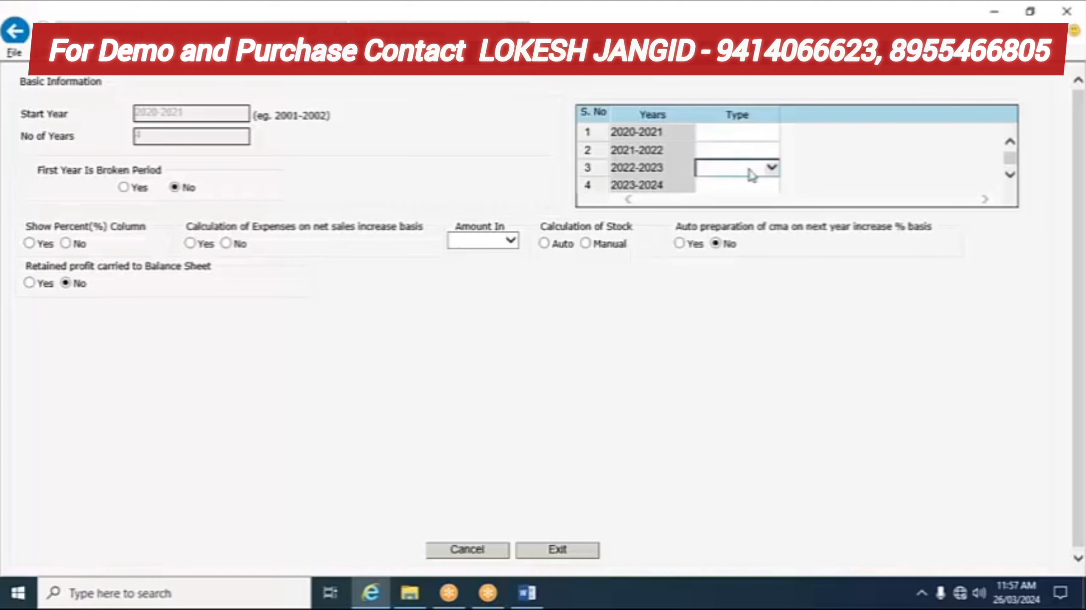
{"action": "left_click", "coordinate": [718, 184]}
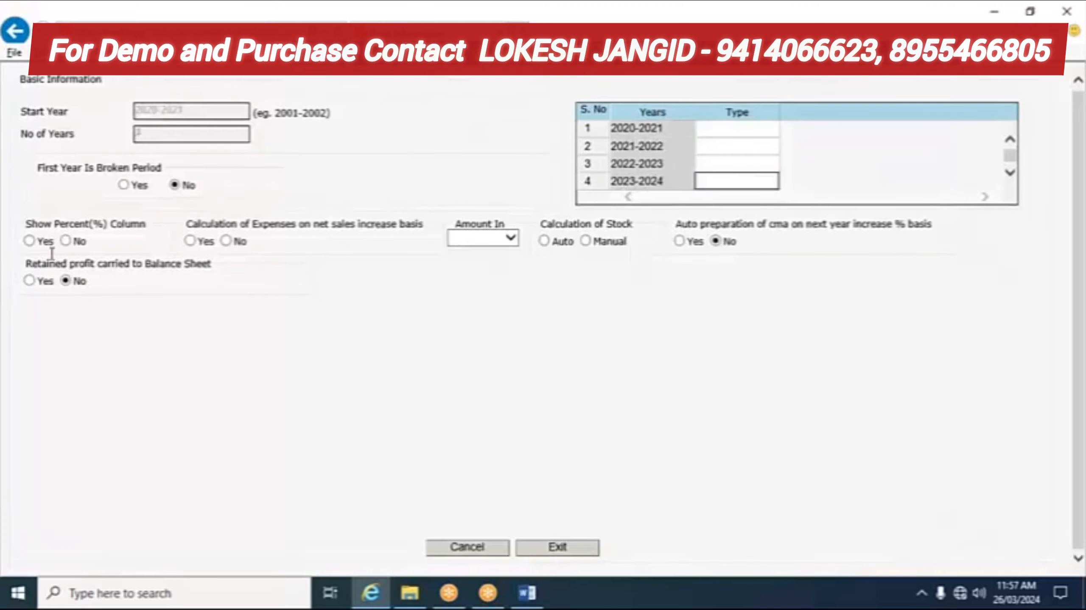
{"action": "left_click", "coordinate": [28, 241]}
{"action": "left_click", "coordinate": [226, 242]}
{"action": "left_click", "coordinate": [510, 238]}
{"action": "left_click", "coordinate": [492, 251]}
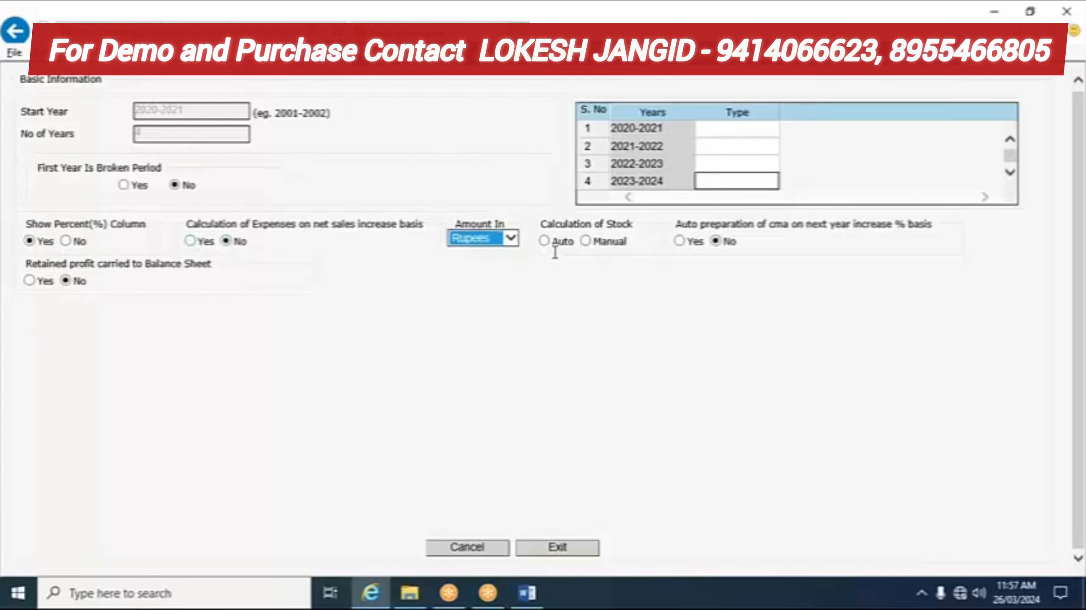
{"action": "left_click", "coordinate": [545, 241]}
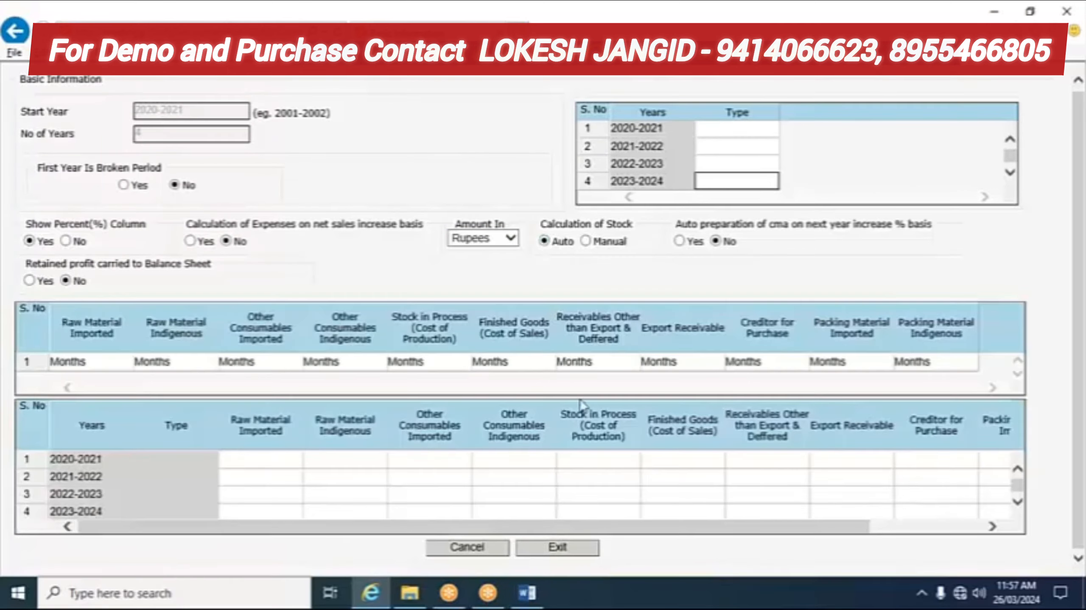
Step: Dismiss the missing year type warning and mark 2020-2021 as Audited
{"action": "left_click", "coordinate": [555, 548]}
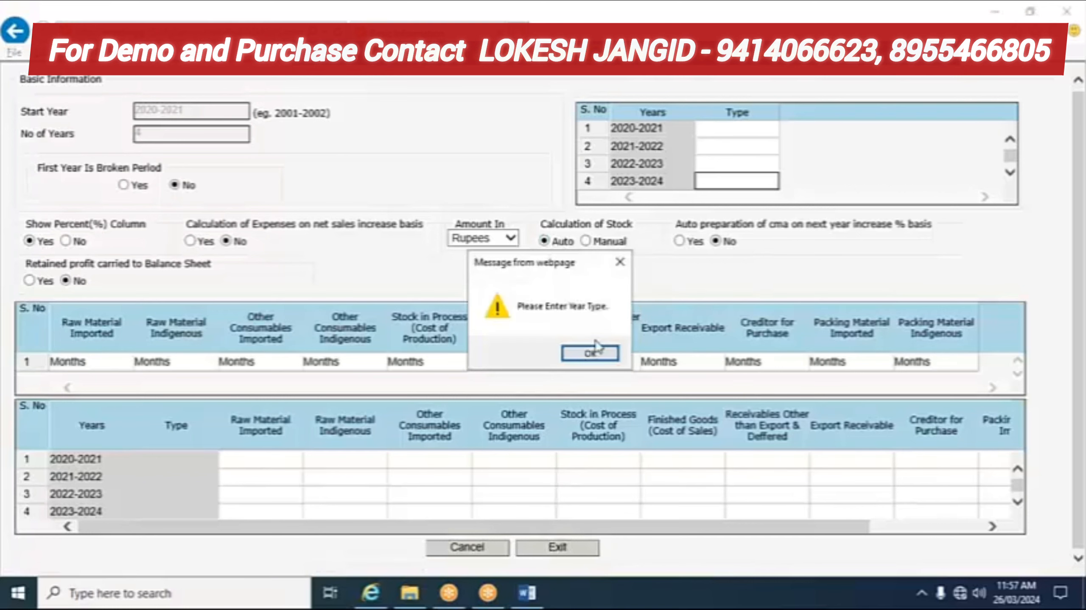
{"action": "left_click", "coordinate": [596, 349]}
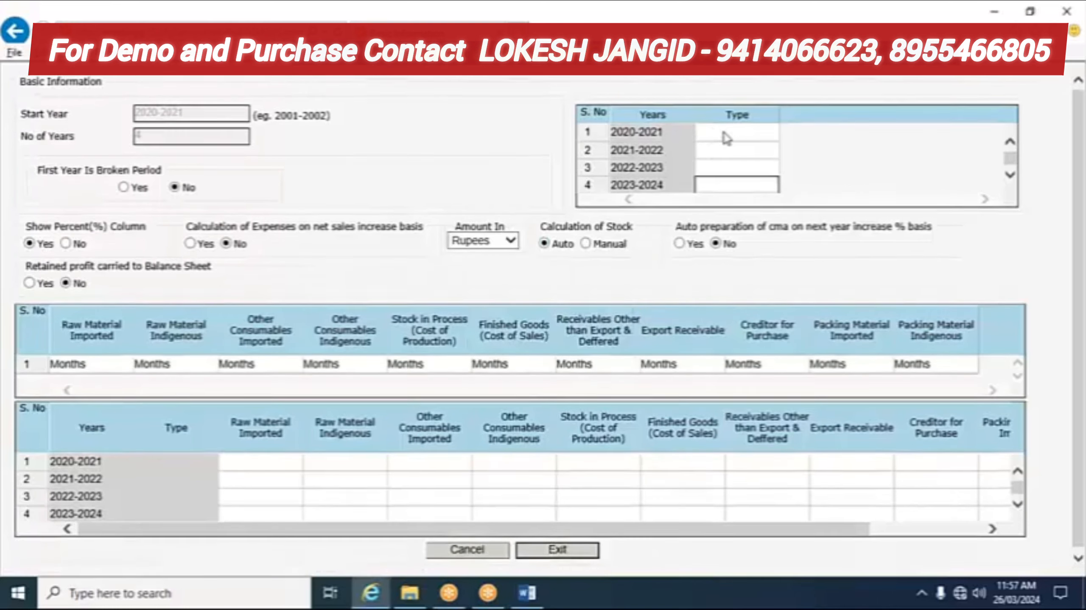
{"action": "left_click", "coordinate": [726, 138]}
{"action": "left_click", "coordinate": [769, 135]}
{"action": "left_click", "coordinate": [751, 143]}
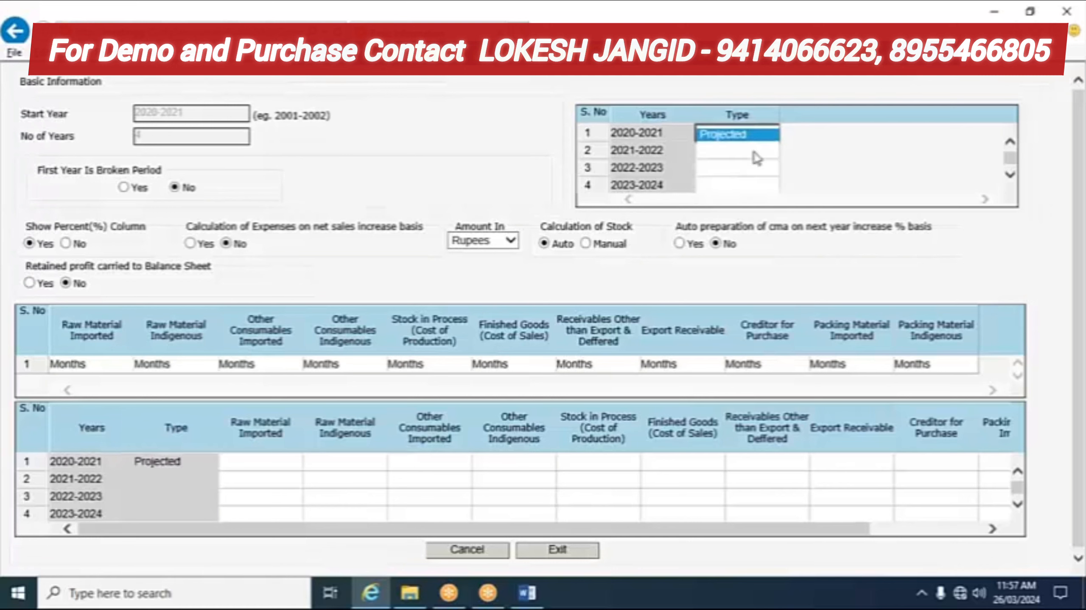
{"action": "left_click", "coordinate": [751, 135]}
{"action": "left_click", "coordinate": [745, 145]}
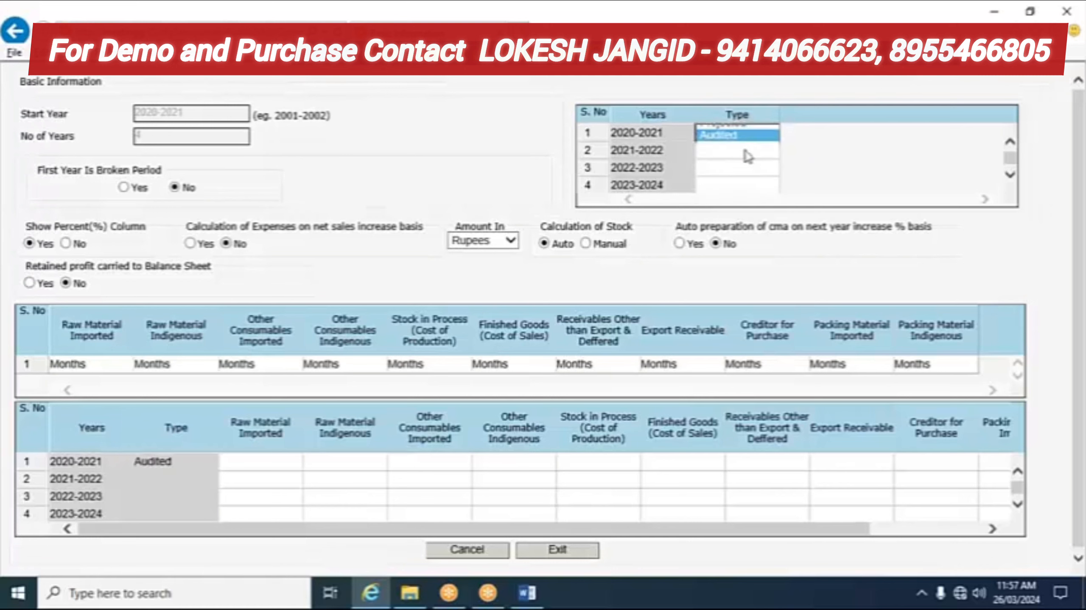
Step: Mark 2021-2022 Estimated, 2022-2023 Provisional, 2023-2024 Projected, then save and exit the form
{"action": "left_click", "coordinate": [741, 151]}
{"action": "left_click", "coordinate": [772, 150]}
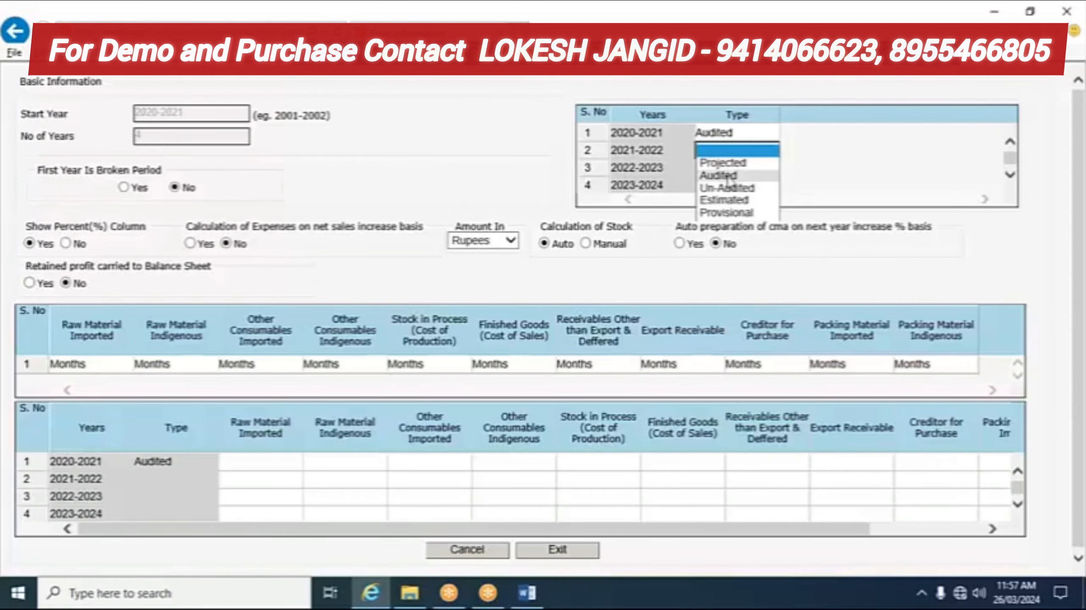
{"action": "left_click", "coordinate": [728, 199]}
{"action": "left_click", "coordinate": [750, 170]}
{"action": "left_click", "coordinate": [772, 168]}
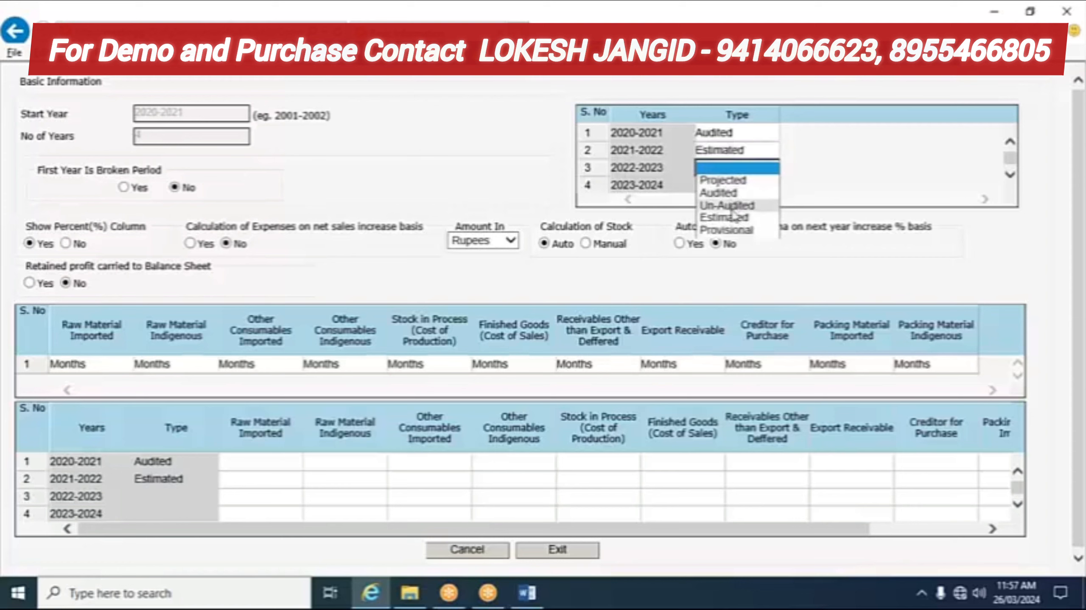
{"action": "left_click", "coordinate": [731, 231]}
{"action": "left_click", "coordinate": [726, 176]}
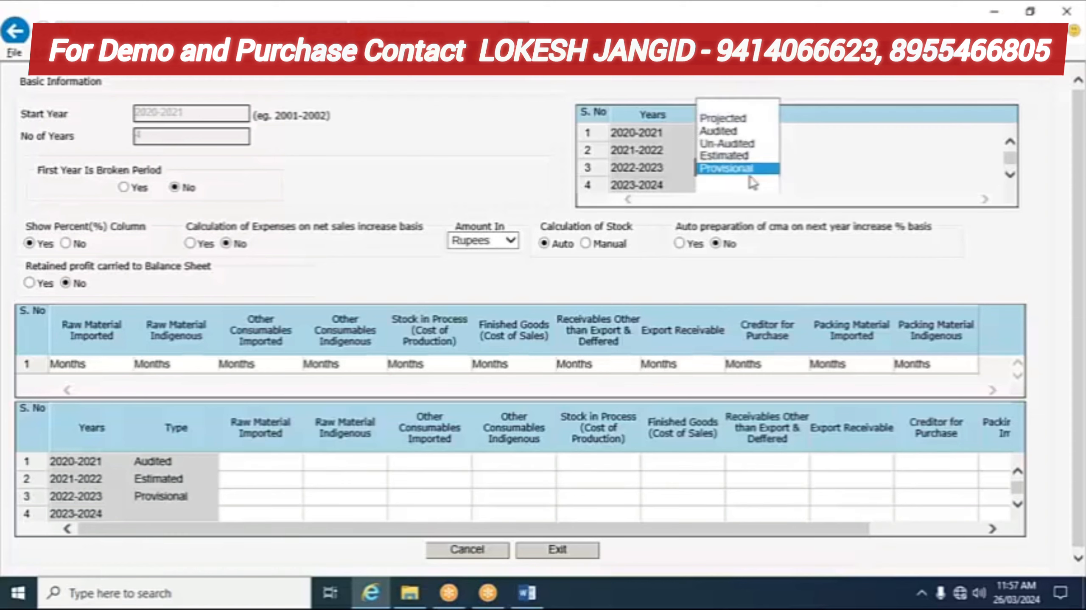
{"action": "left_click", "coordinate": [765, 184]}
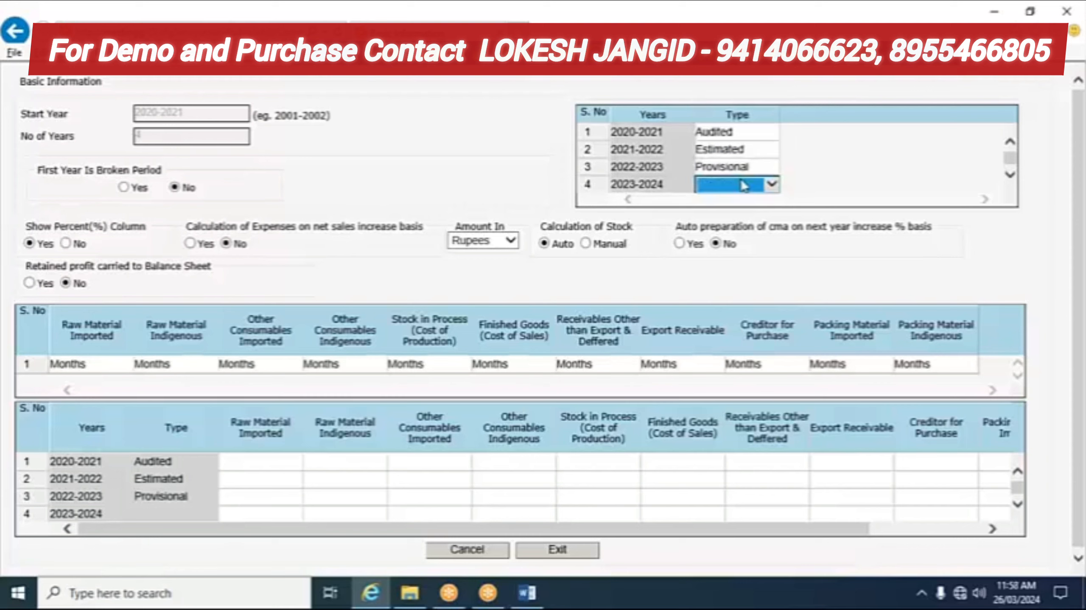
{"action": "left_click", "coordinate": [770, 185]}
{"action": "left_click", "coordinate": [735, 197]}
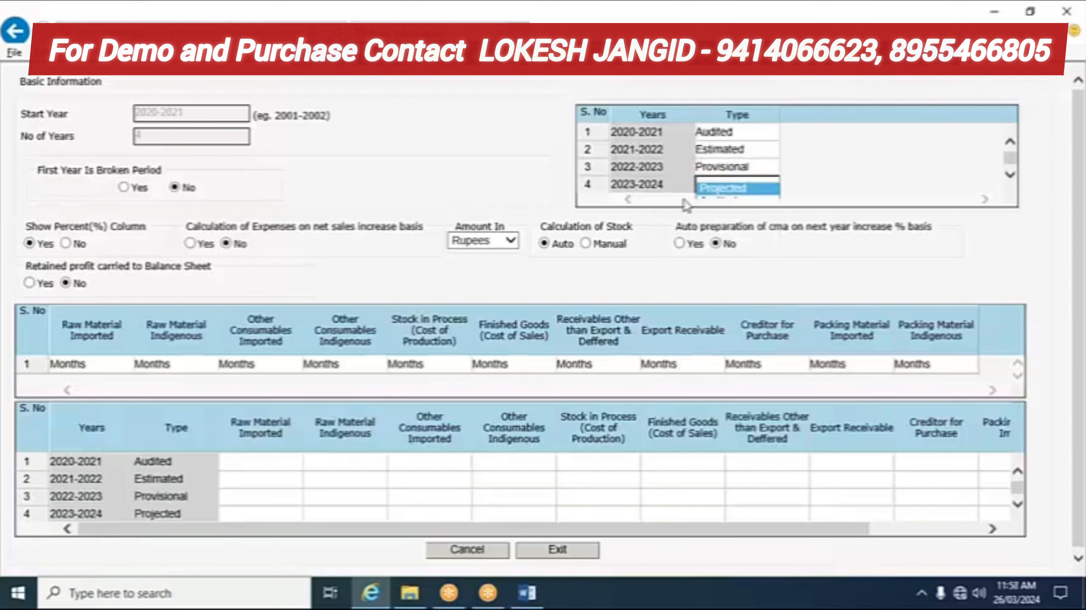
{"action": "left_click", "coordinate": [551, 551]}
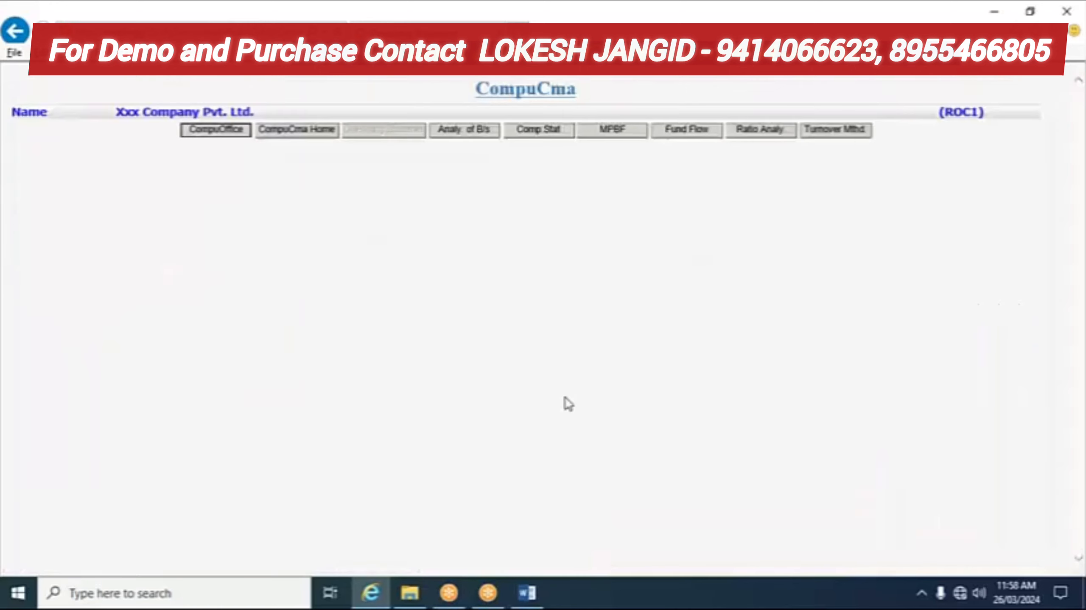